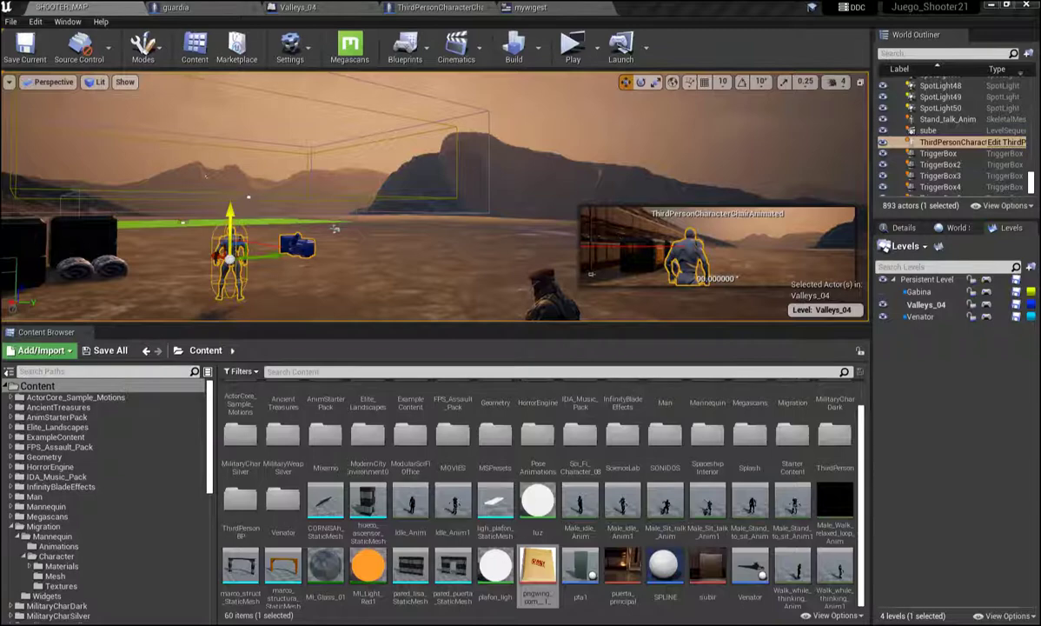
Fly the level view back to frame the character and tables, then check the pngwing texture's info.
right_click_drag(435, 200, 417, 192)
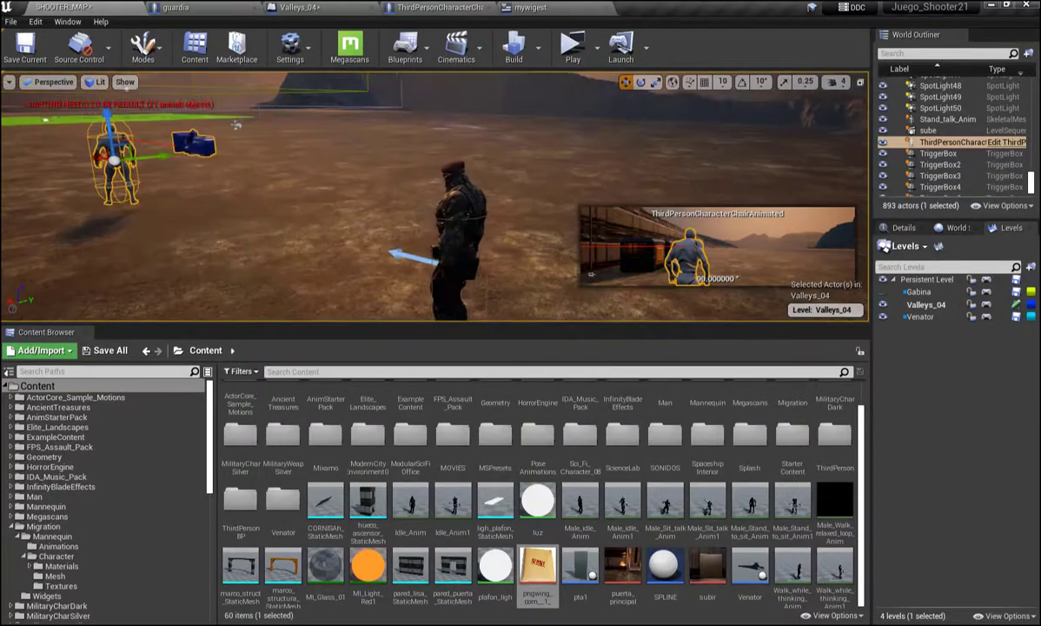
right_click_drag(101, 193, 63, 212)
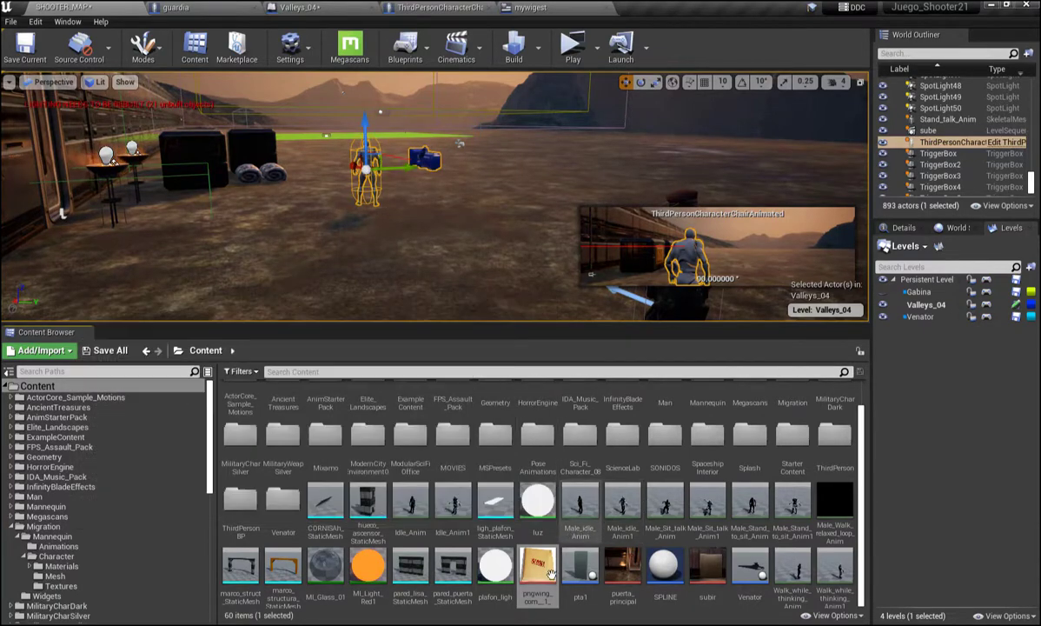
mouse_move(541, 574)
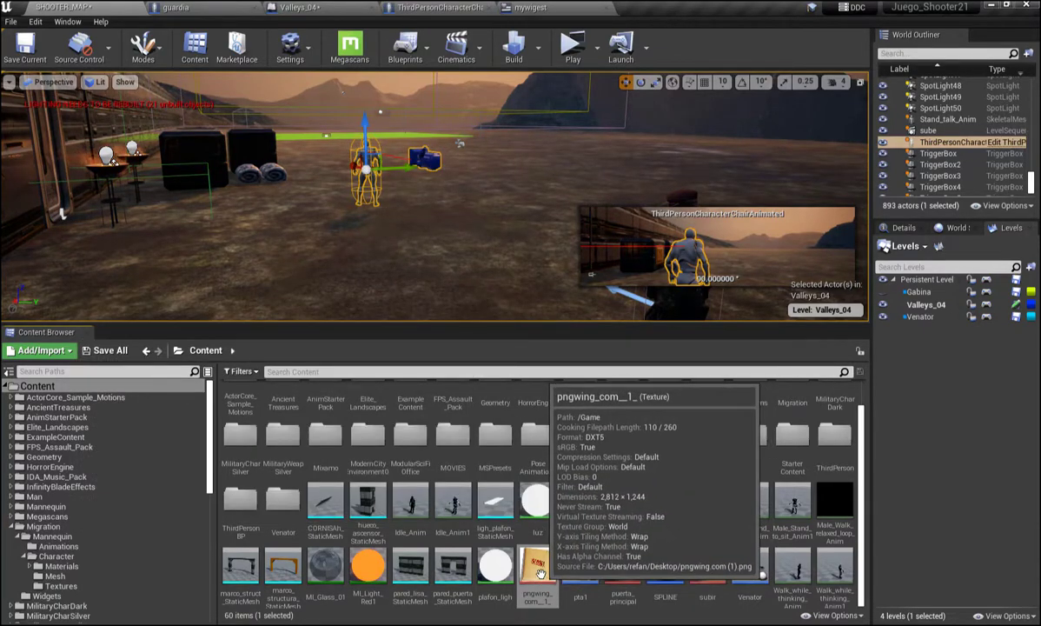
Preview the pngwing_com__1_ TOP SECRET envelope texture zoomed out in the Texture Editor.
double_click(537, 569)
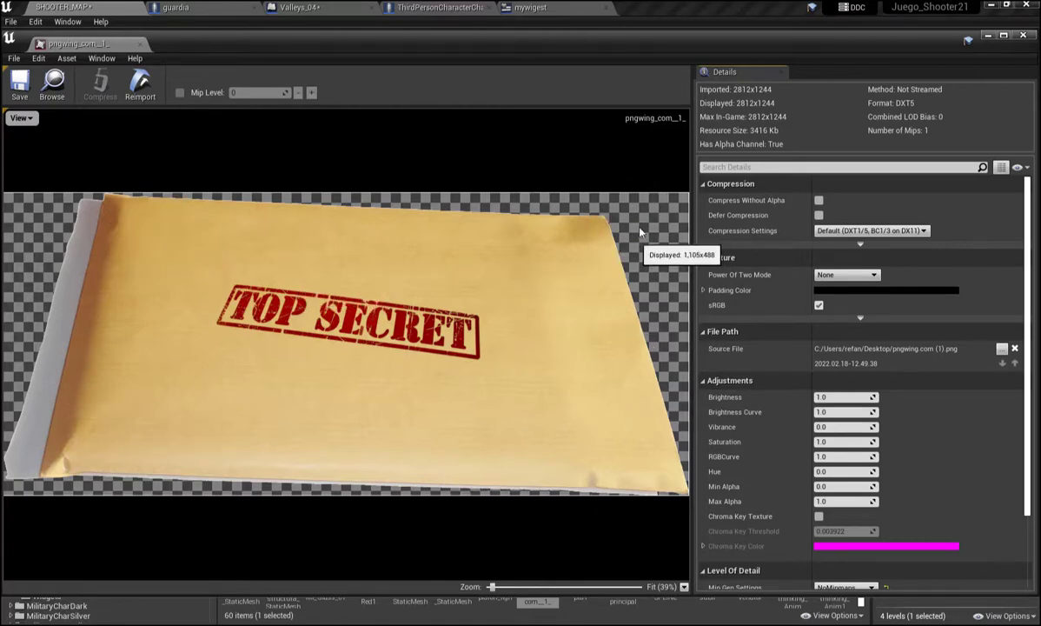
scroll(644, 231, "down", 1)
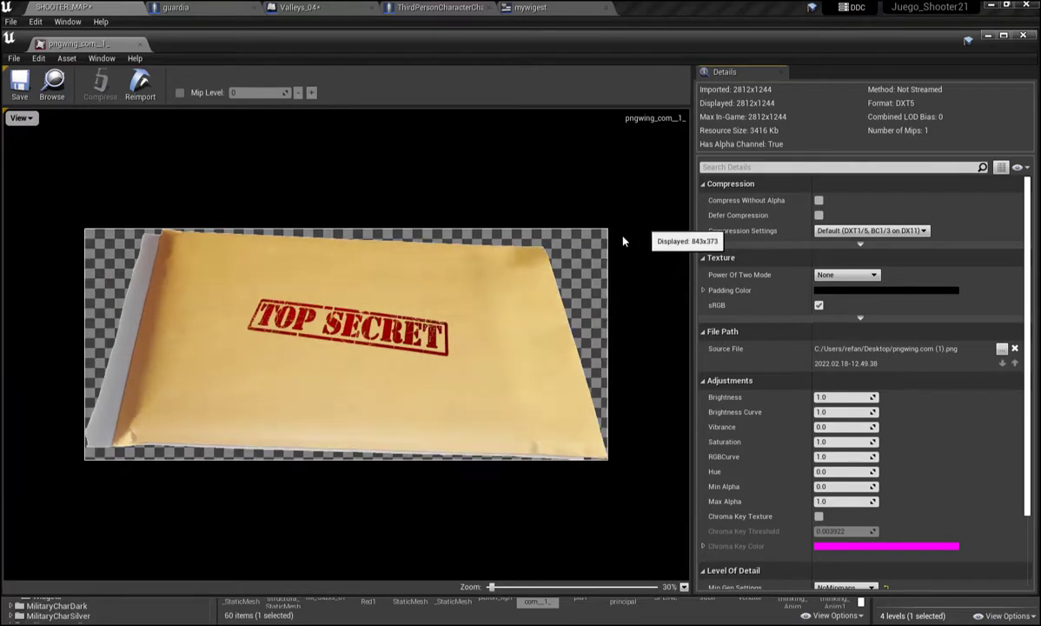
scroll(623, 234, "down", 1)
scroll(530, 274, "down", 1)
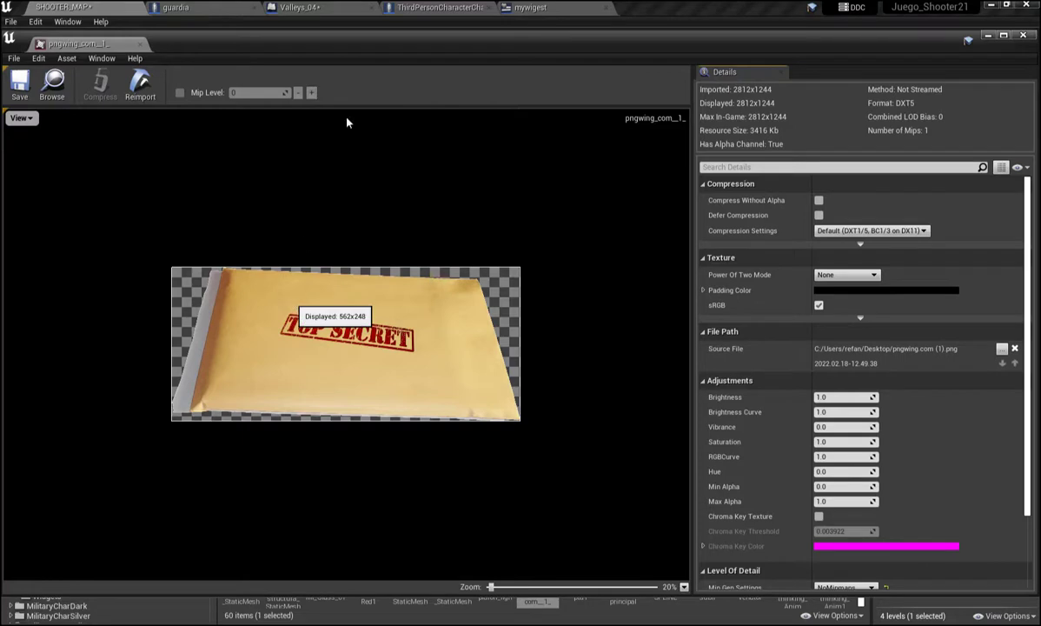
left_click(529, 10)
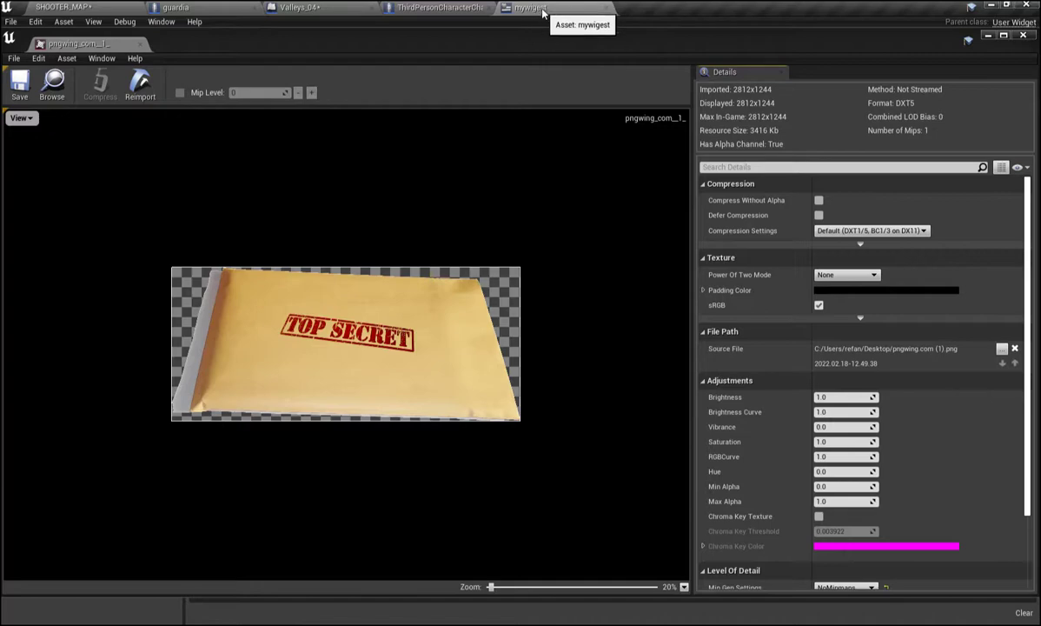
Close the envelope texture and inspect the Texttopsecret text and top_secret image in the Designer.
left_click(130, 44)
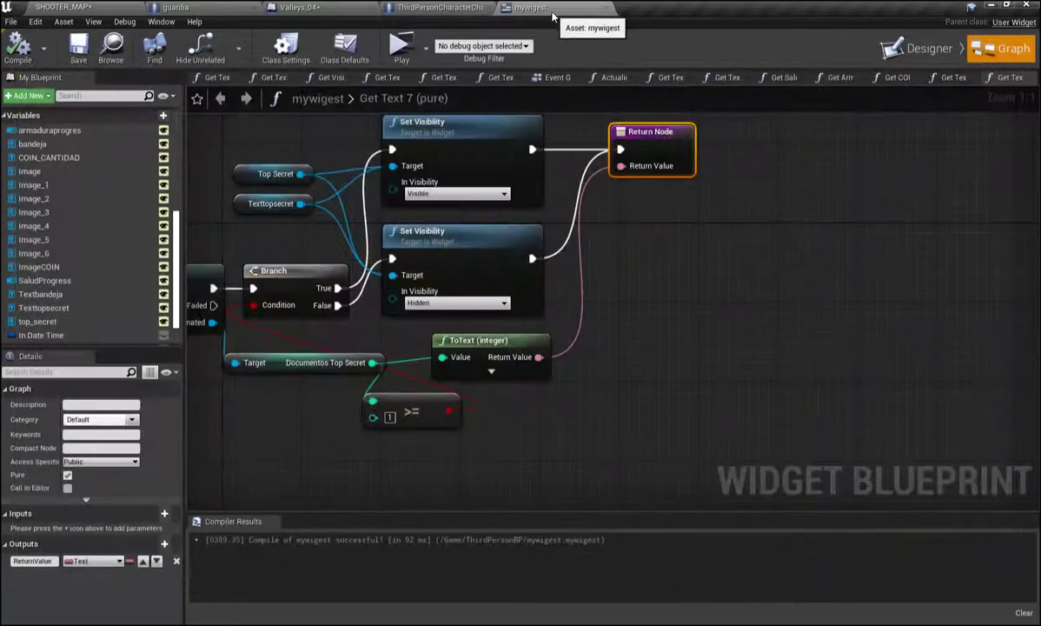
left_click(918, 54)
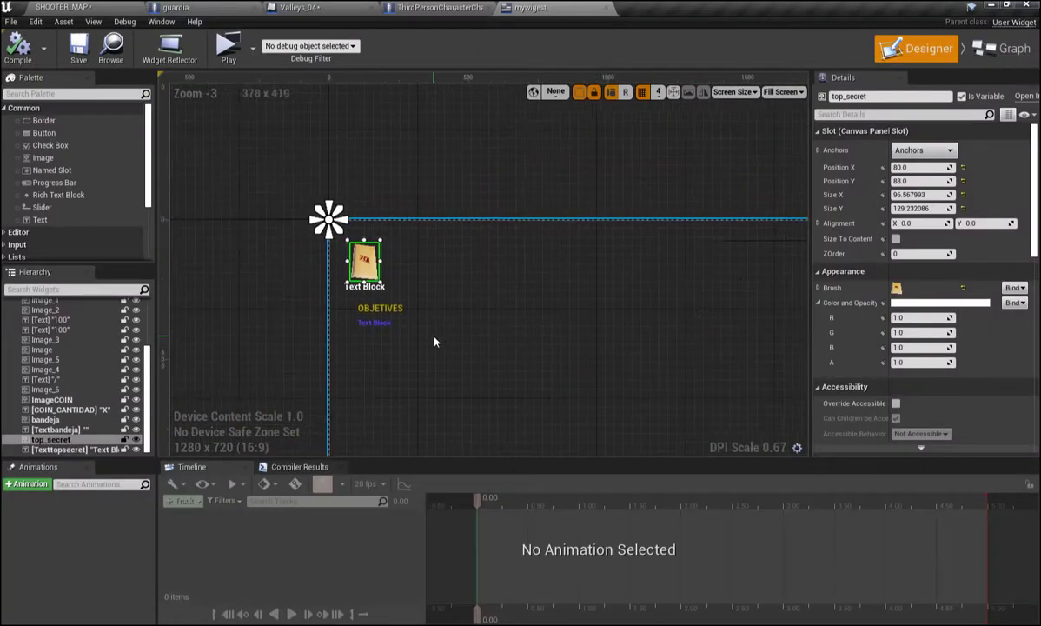
scroll(435, 339, "up", 2)
right_click_drag(383, 277, 443, 300)
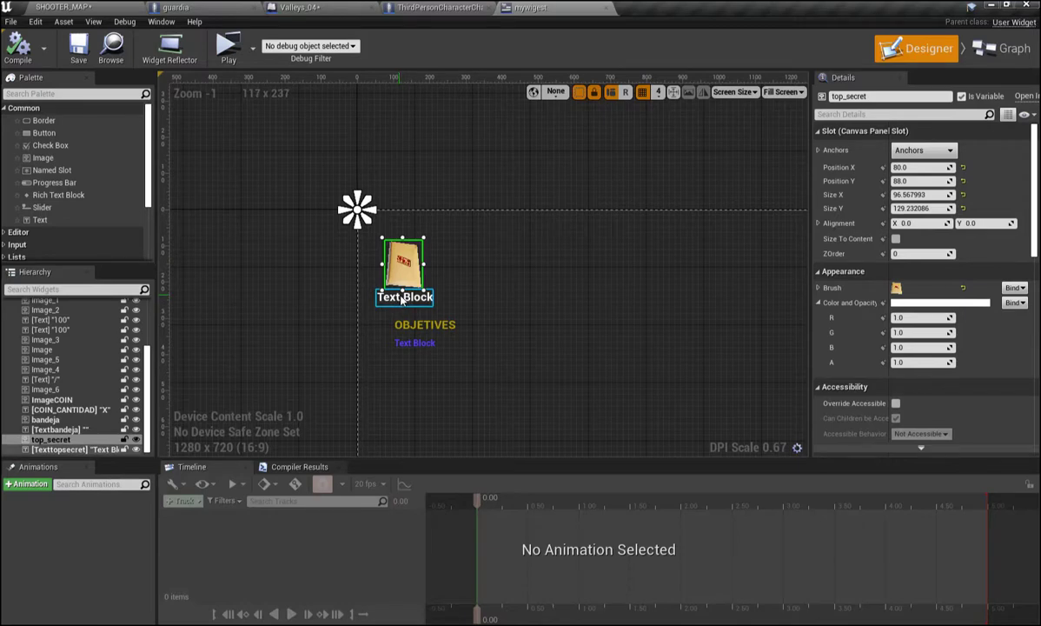
left_click(407, 303)
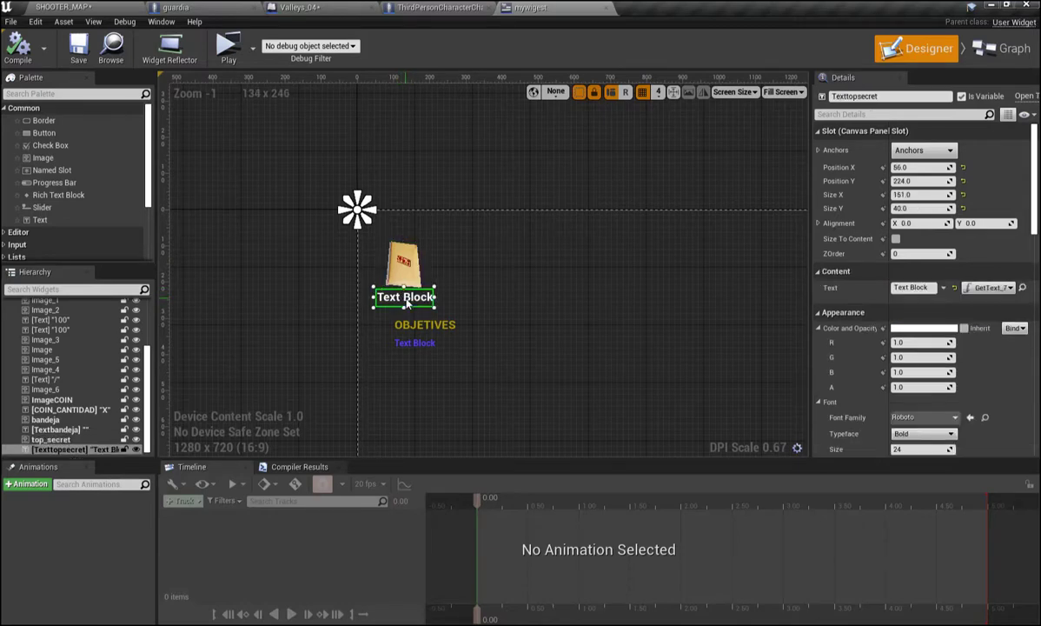
left_click(403, 265)
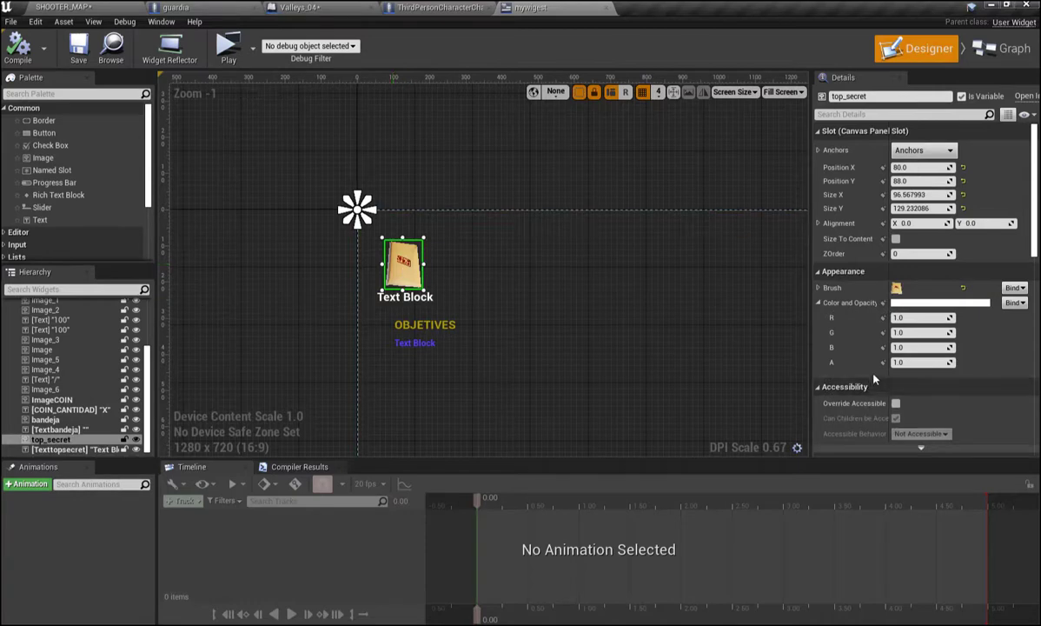
scroll(924, 359, "down", 2)
scroll(924, 359, "down", 1)
scroll(922, 356, "down", 2)
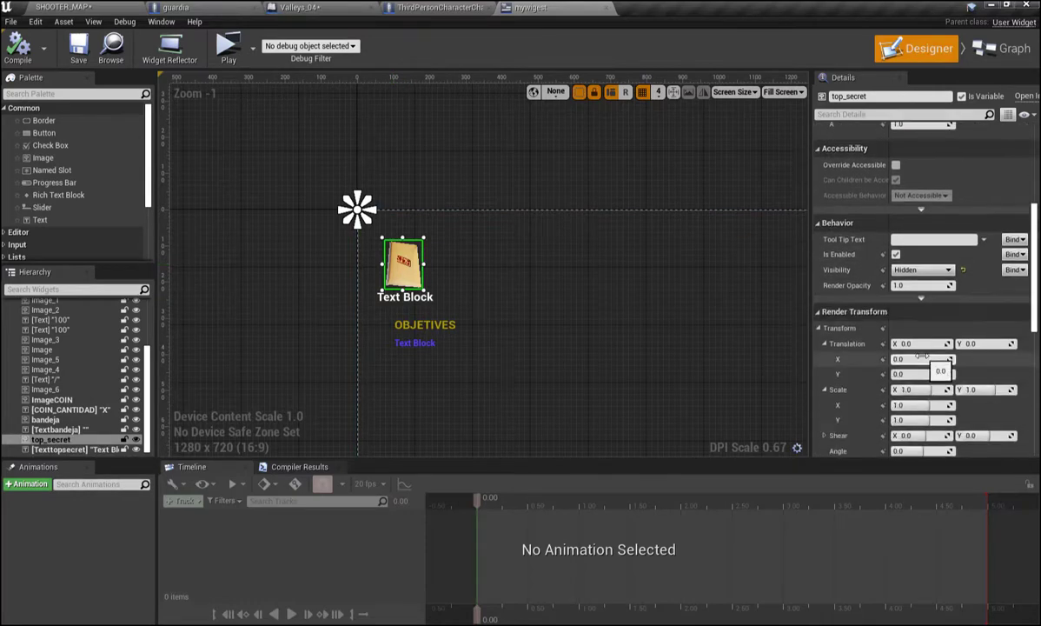
scroll(924, 359, "down", 1)
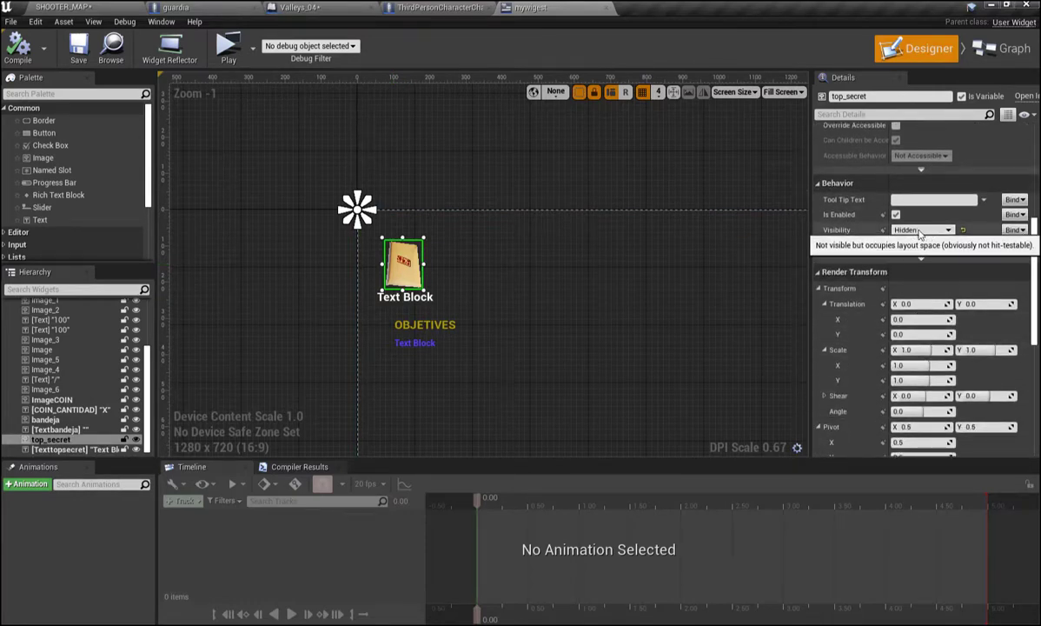
Reselect Texttopsecret and bring up its Text binding options.
left_click(407, 299)
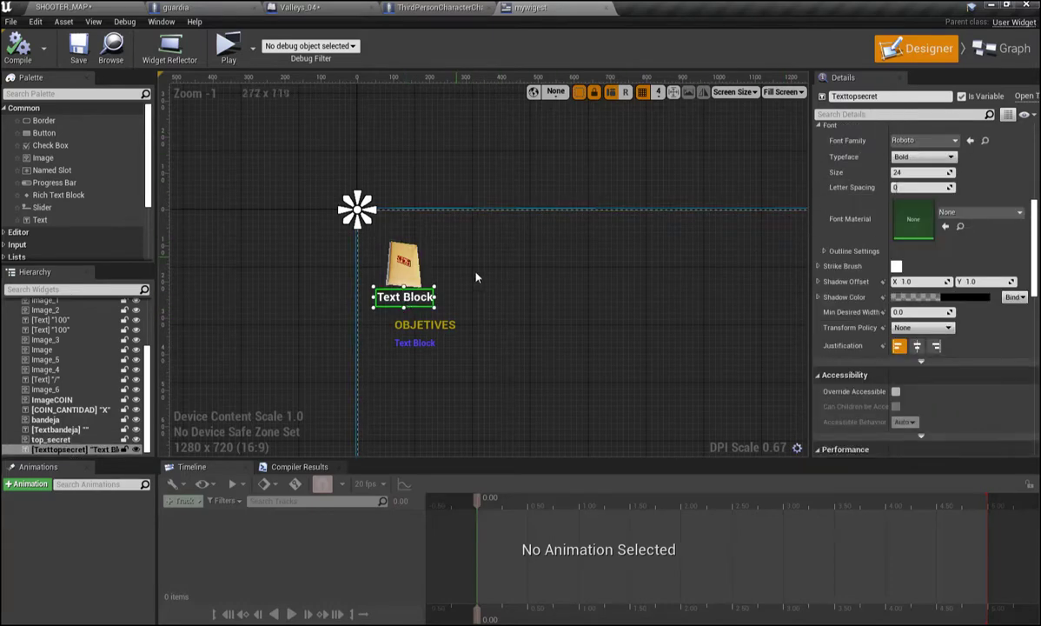
scroll(786, 365, "up", 1)
scroll(891, 276, "up", 2)
scroll(891, 277, "up", 2)
scroll(891, 277, "up", 2)
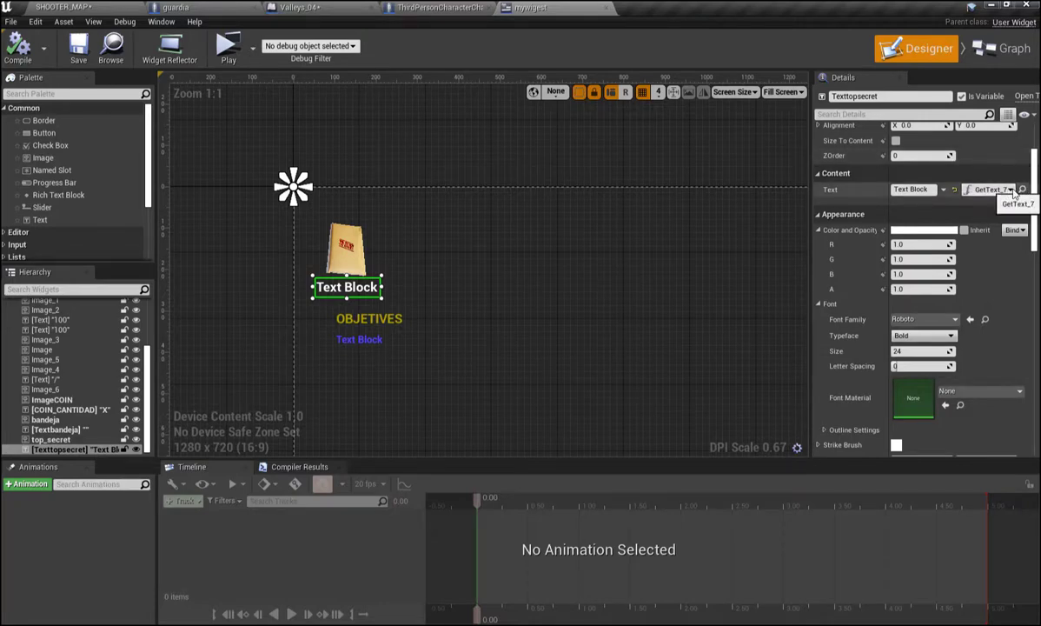
left_click(1011, 189)
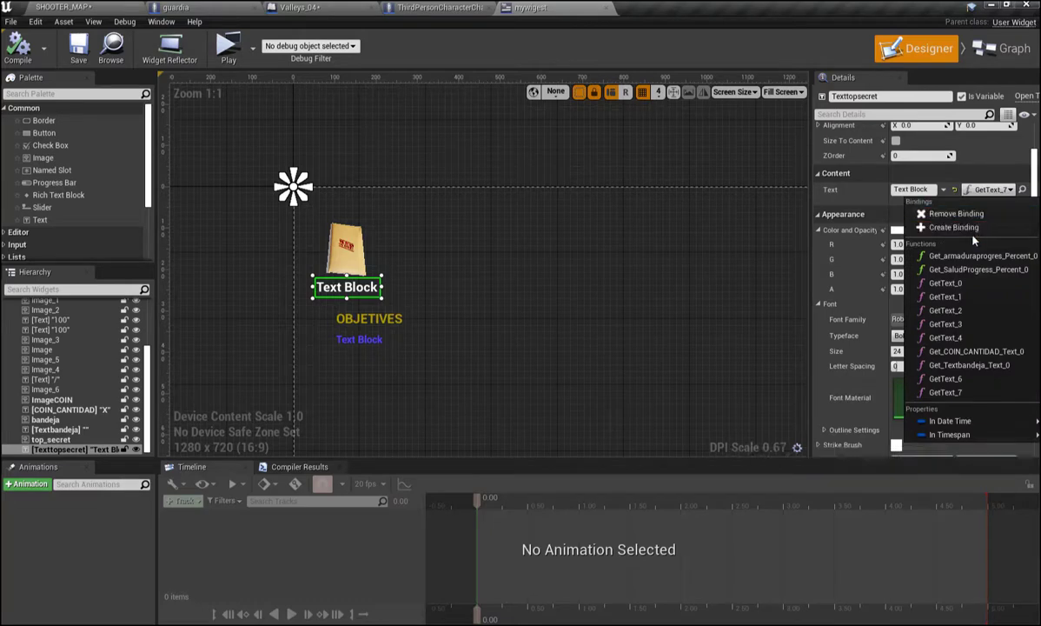
left_click(1023, 189)
Go to the Get Text 7 function bound to Texttopsecret and frame its cast node.
left_click(1022, 190)
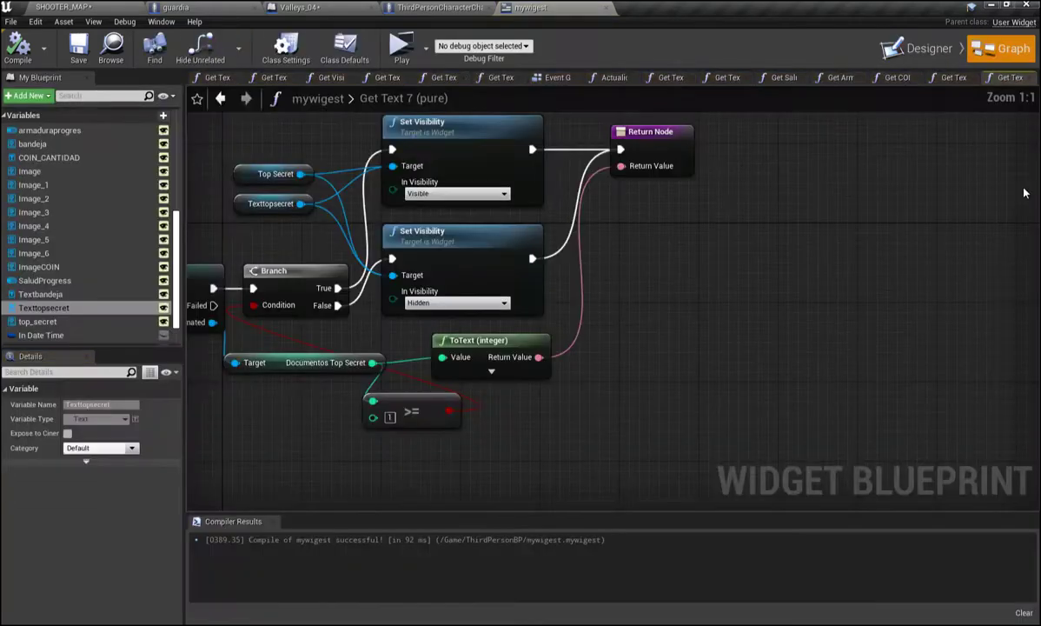
scroll(813, 336, "down", 1)
scroll(765, 336, "down", 1)
right_click_drag(782, 330, 922, 300)
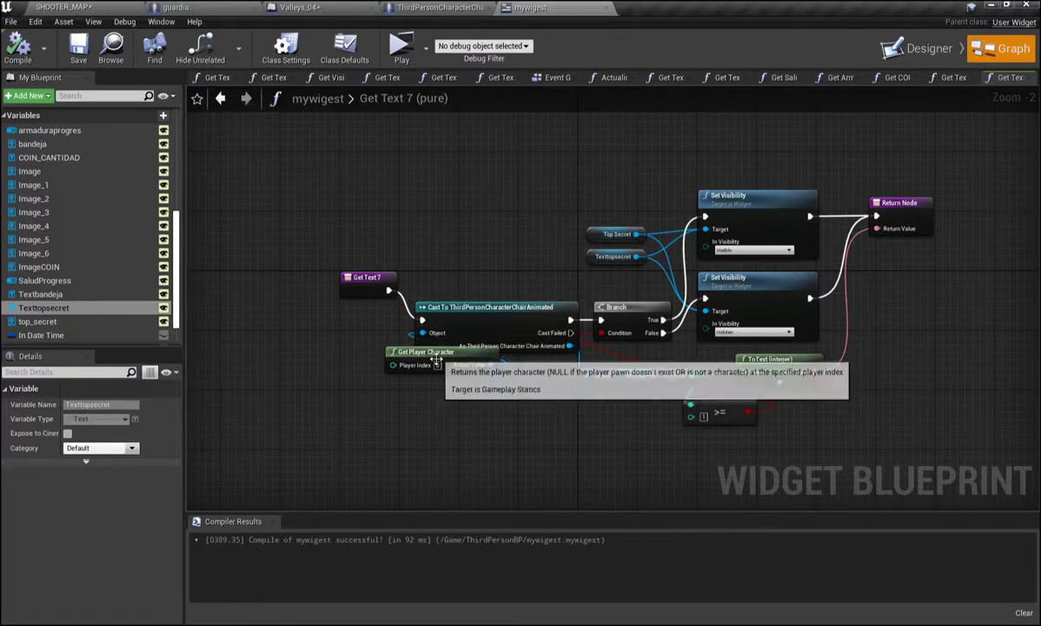
Move the ThirdPersonCharacterChairAnimated cast node up-left and the Documentos Top Secret getter below it.
left_click_drag(460, 319, 445, 316)
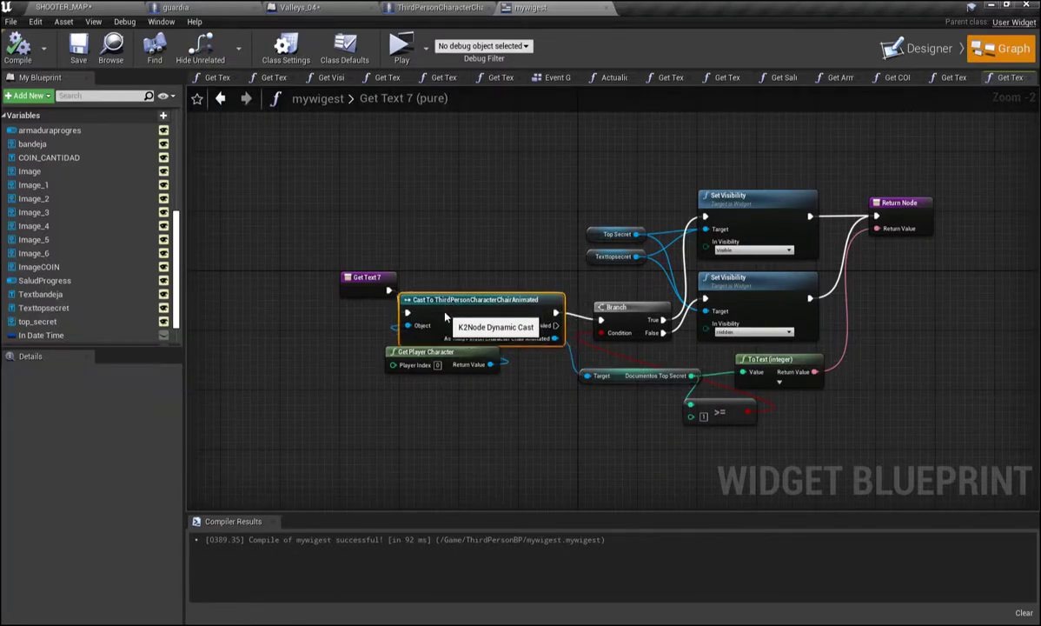
right_click_drag(417, 339, 248, 322)
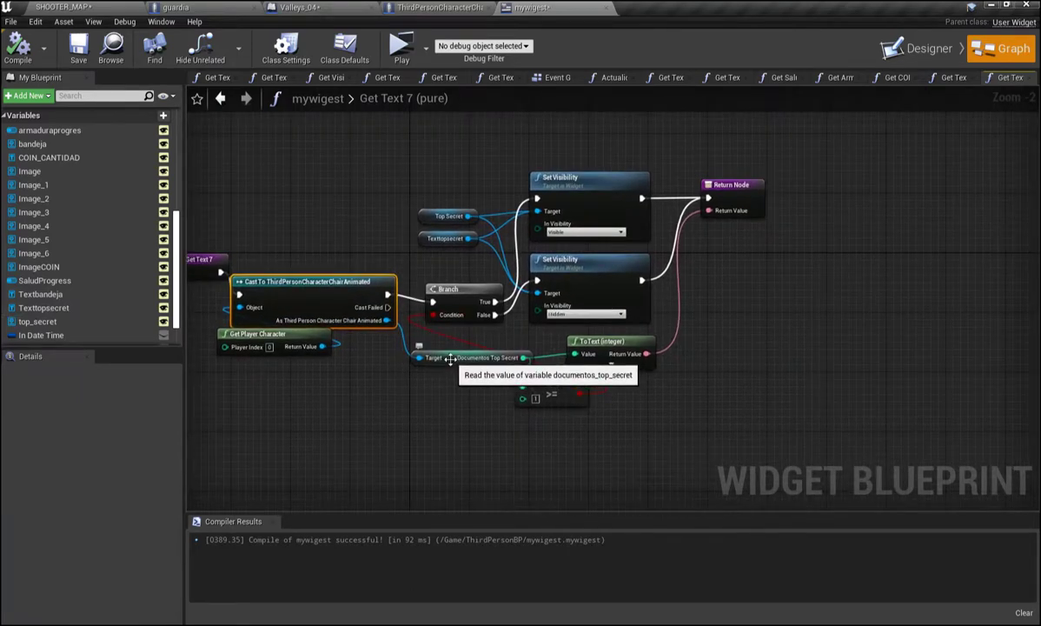
left_click_drag(449, 357, 415, 394)
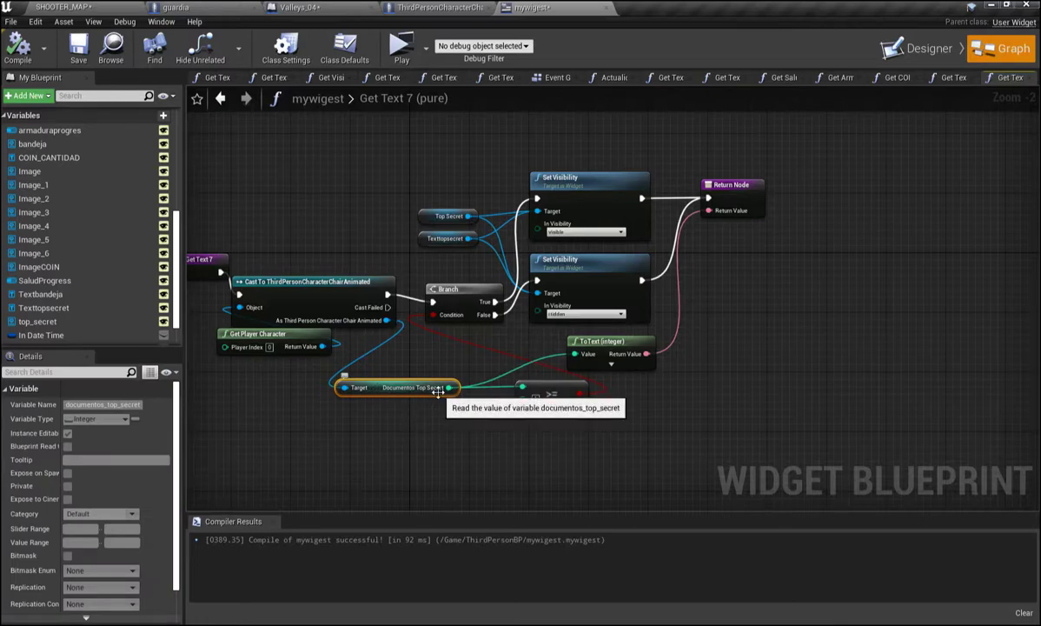
right_click_drag(409, 420, 454, 414)
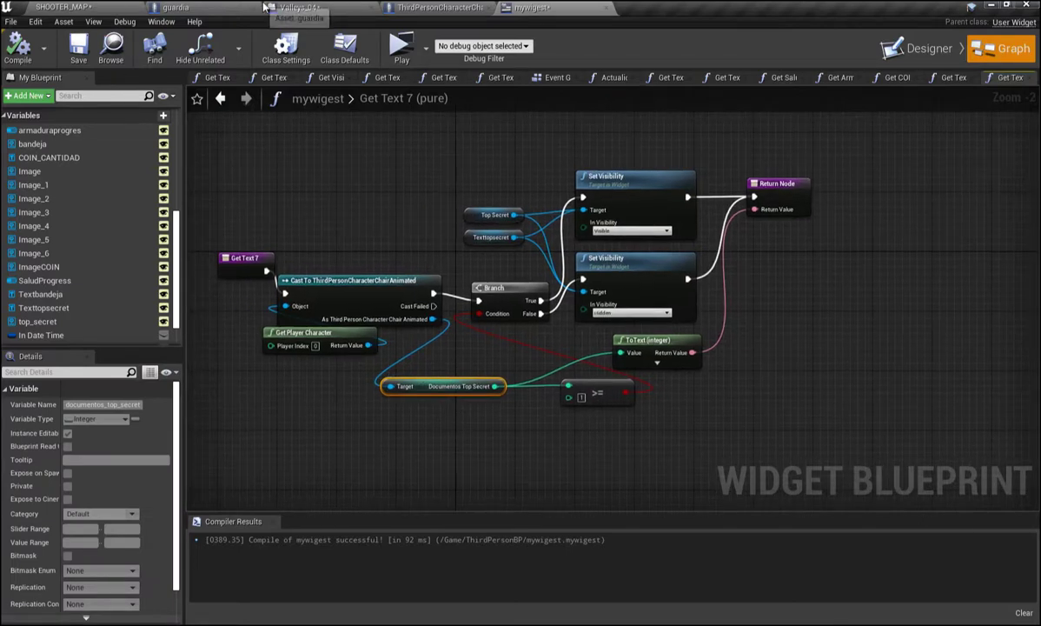
left_click(434, 9)
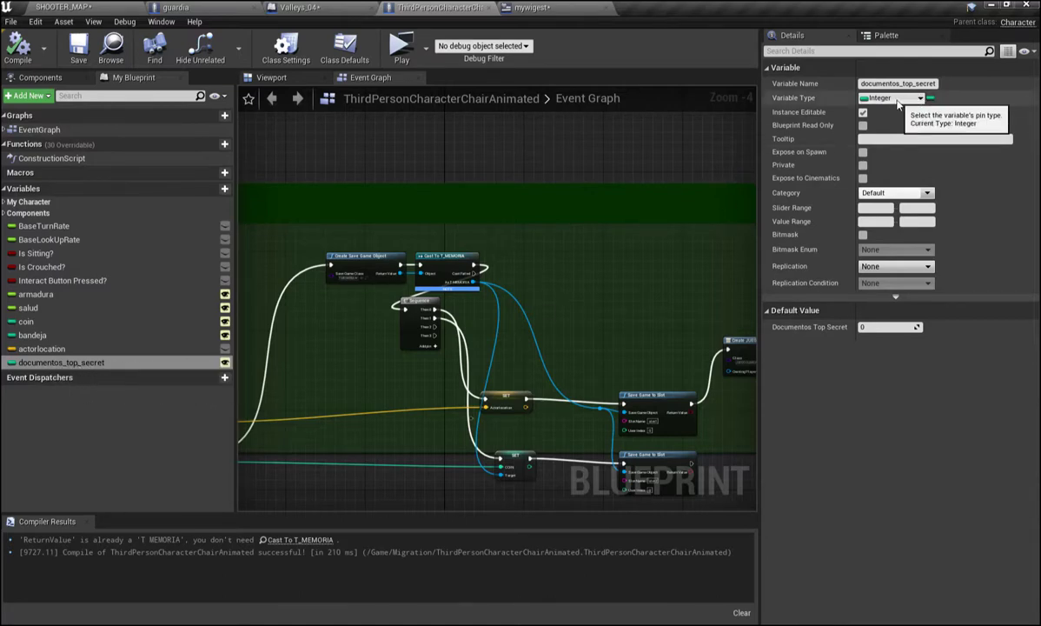
Close the character blueprint after checking documentos_top_secret, revealing the Valleys_04 Level Blueprint.
left_click(489, 8)
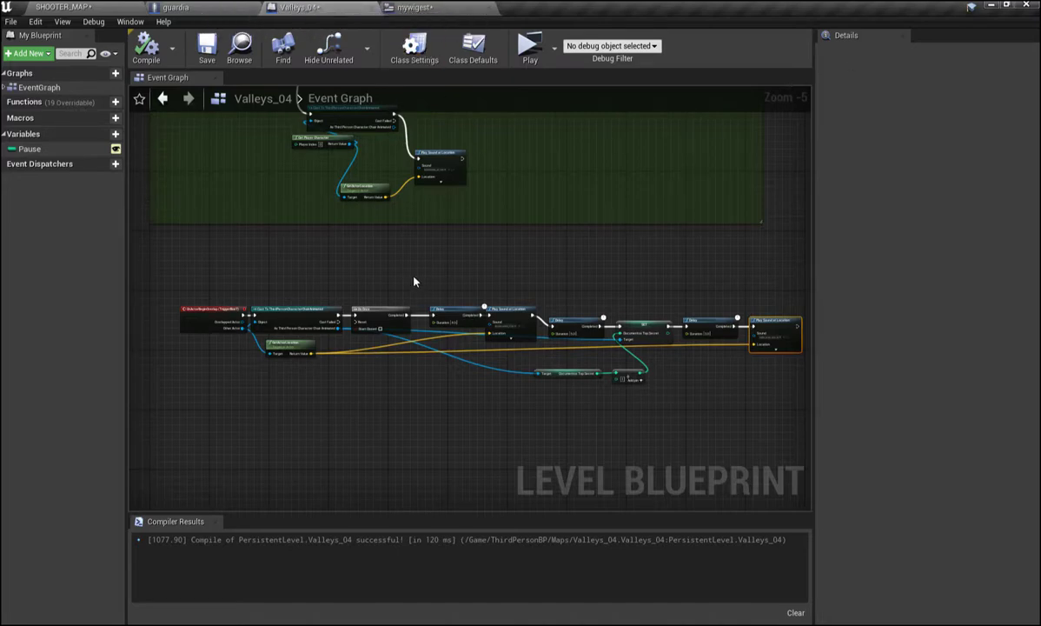
Frame the OnActorBeginOverlap cast chain in the level blueprint, then go back to mywigest's Get Text 7.
right_click_drag(414, 282, 461, 273)
scroll(421, 375, "up", 3)
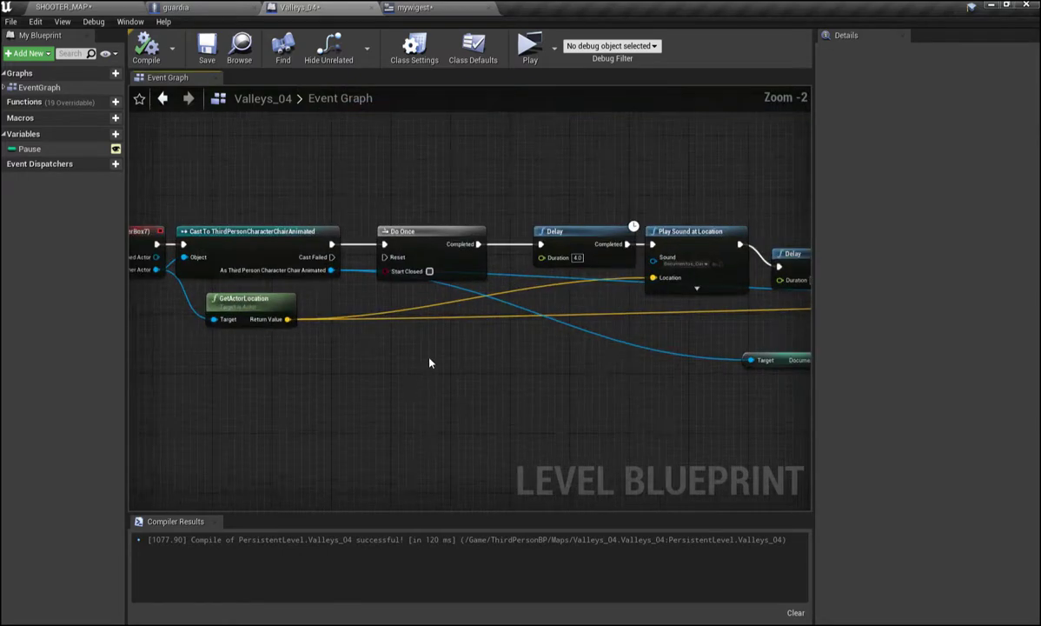
mouse_move(432, 361)
right_mouse_down()
mouse_move(574, 399)
mouse_move(465, 389)
mouse_move(417, 409)
right_mouse_up()
scroll(417, 415, "down", 1)
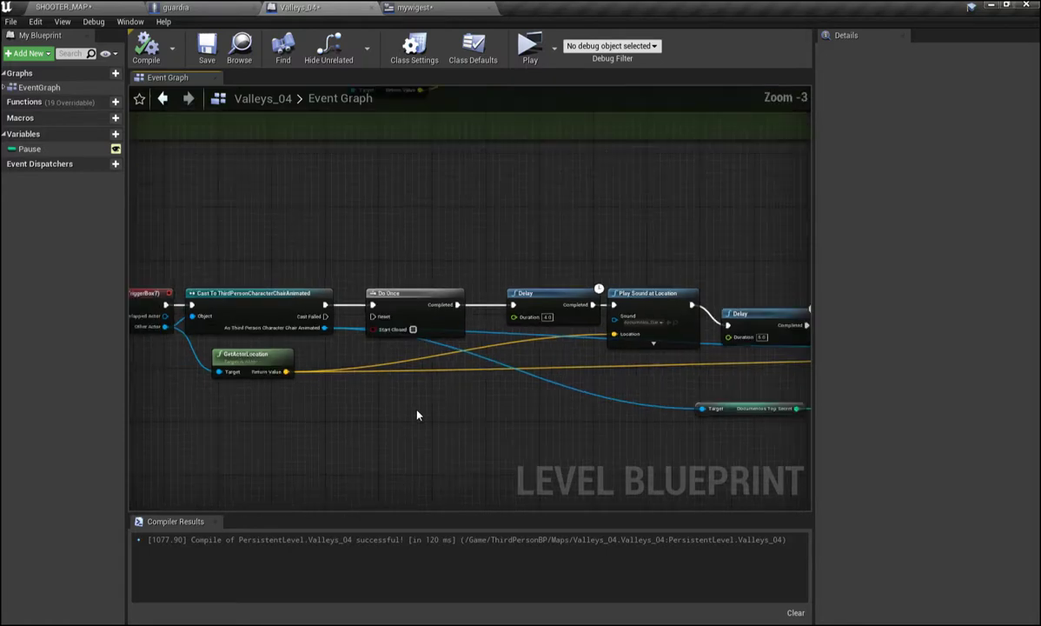
scroll(417, 415, "down", 3)
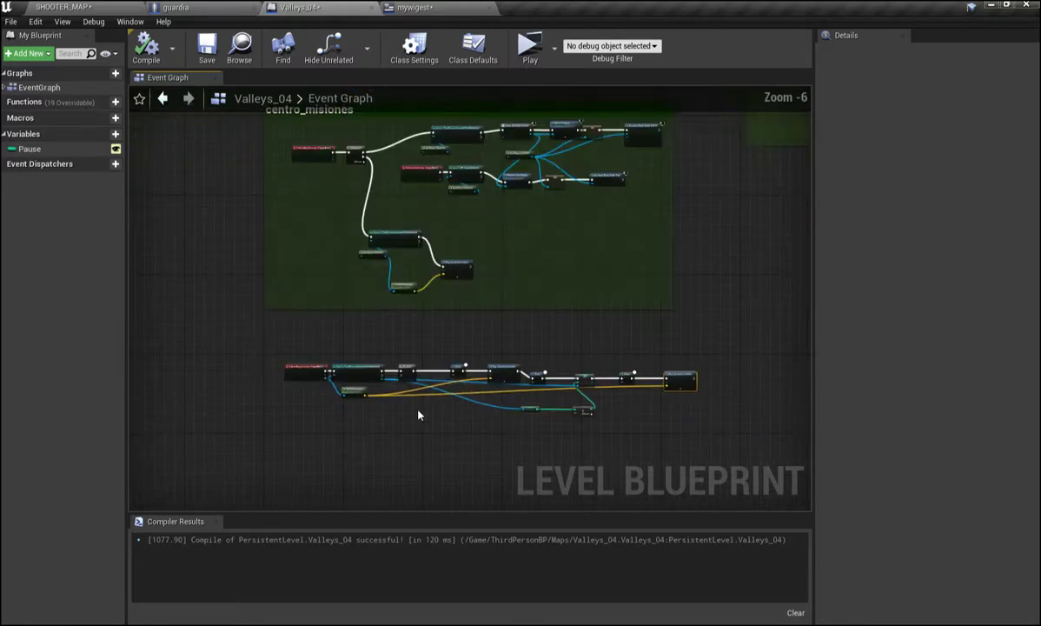
left_click(446, 13)
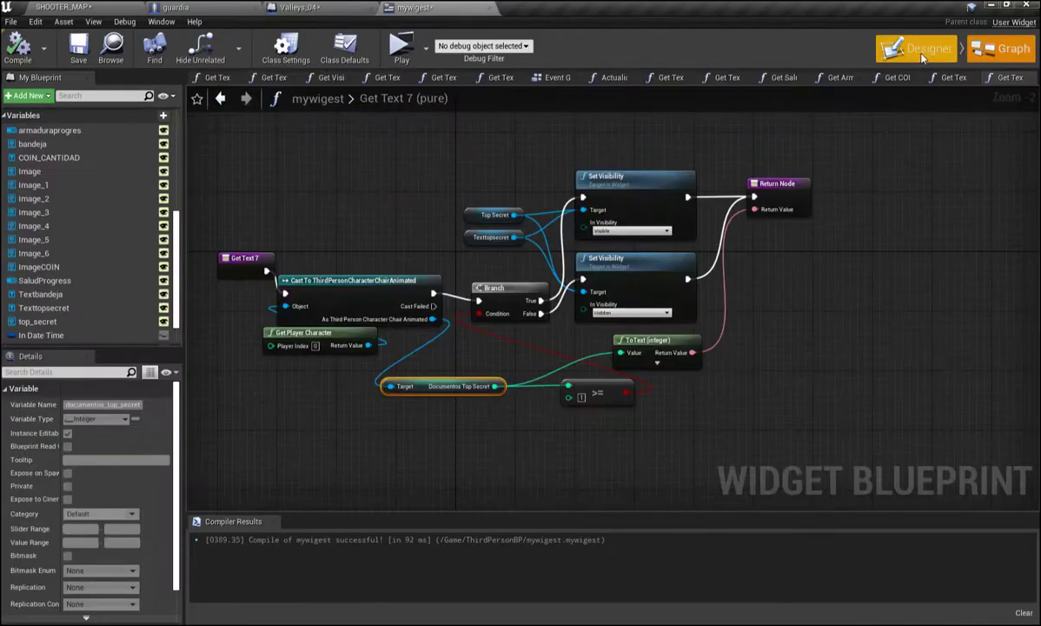
Move the >= comparison node left and down and the ToText (integer) node right and down.
right_click_drag(789, 258, 884, 274)
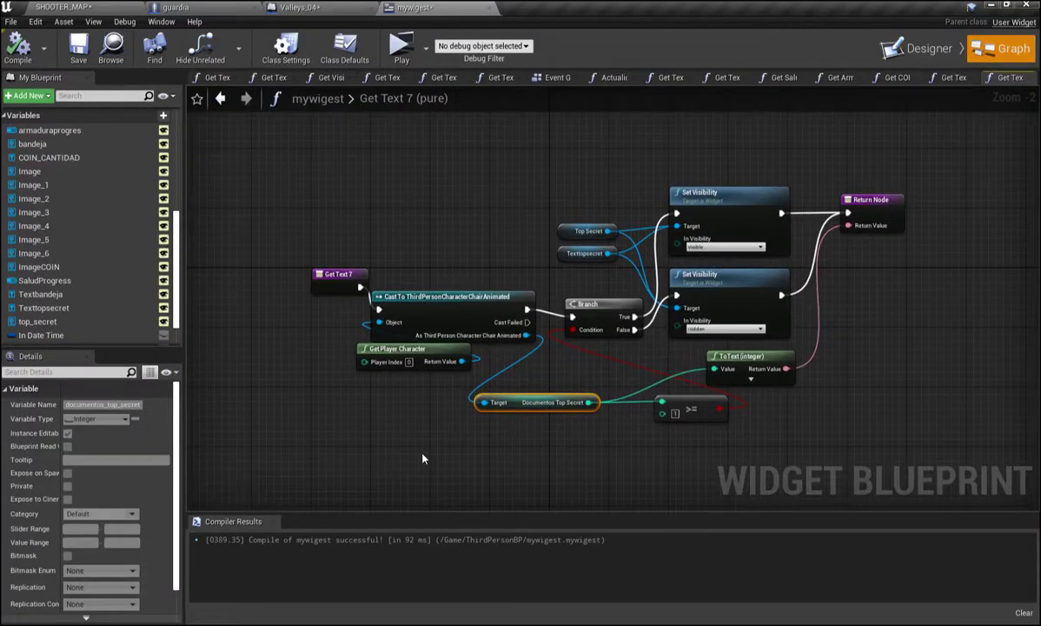
right_click_drag(422, 458, 293, 455)
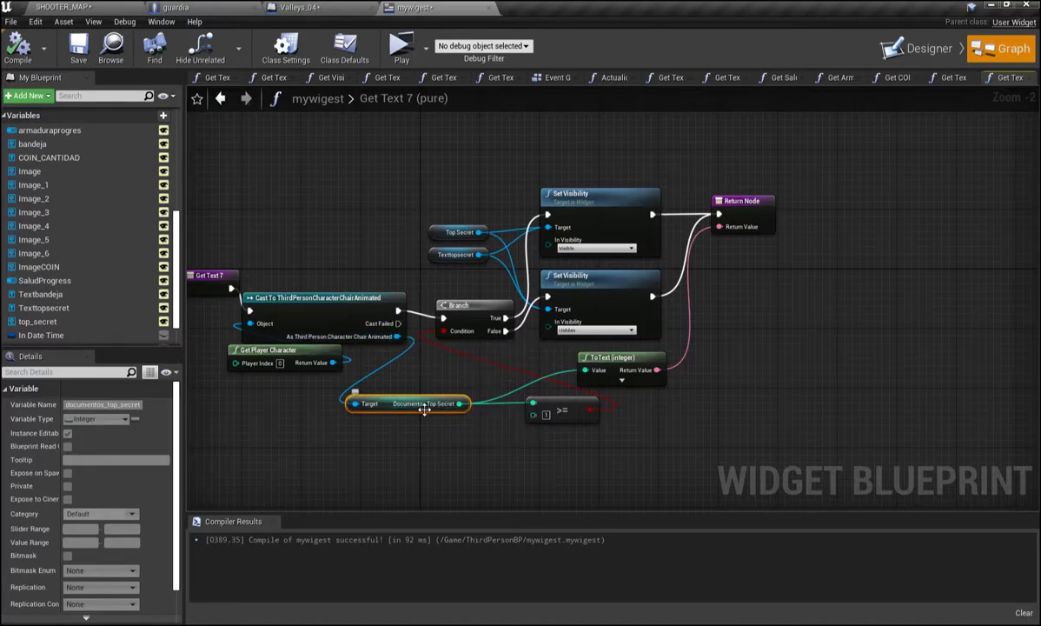
right_click_drag(445, 411, 314, 405)
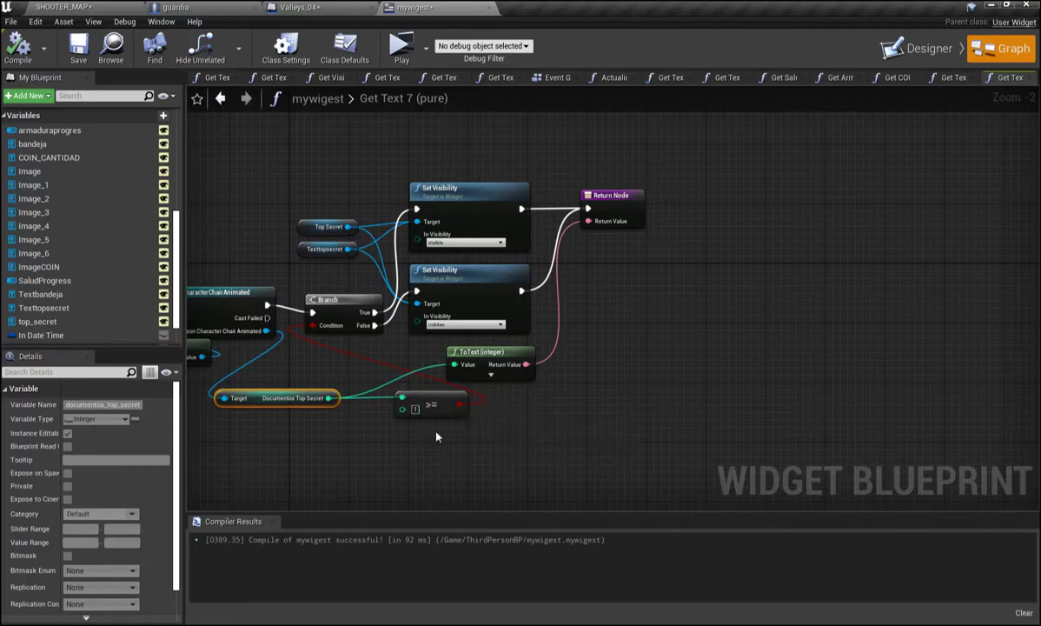
right_click_drag(437, 437, 481, 461)
left_click_drag(473, 412, 419, 427)
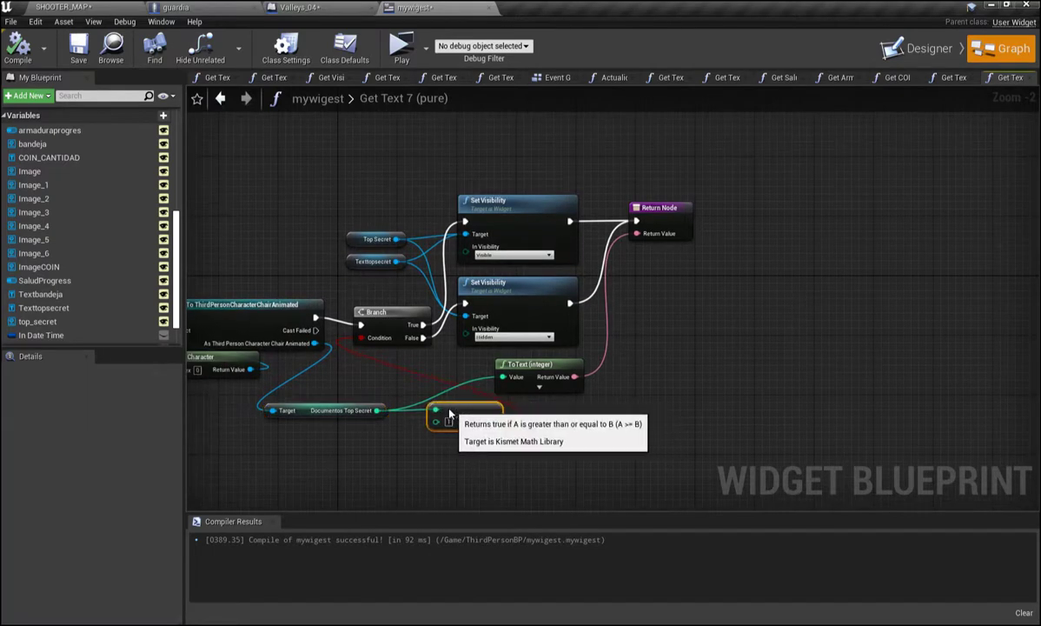
right_click_drag(523, 419, 546, 481)
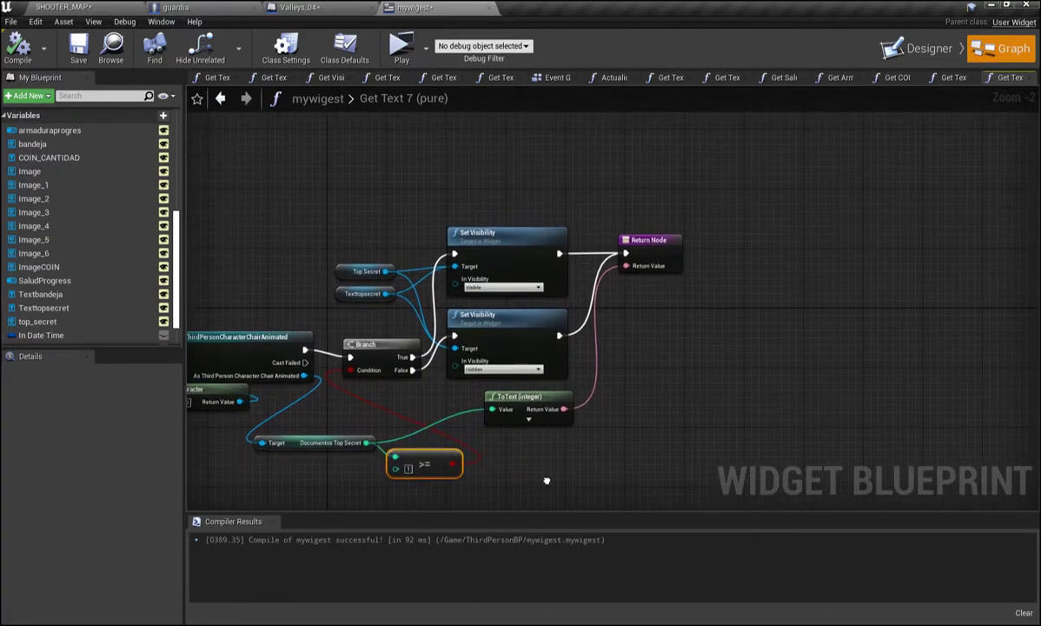
left_click_drag(512, 399, 535, 428)
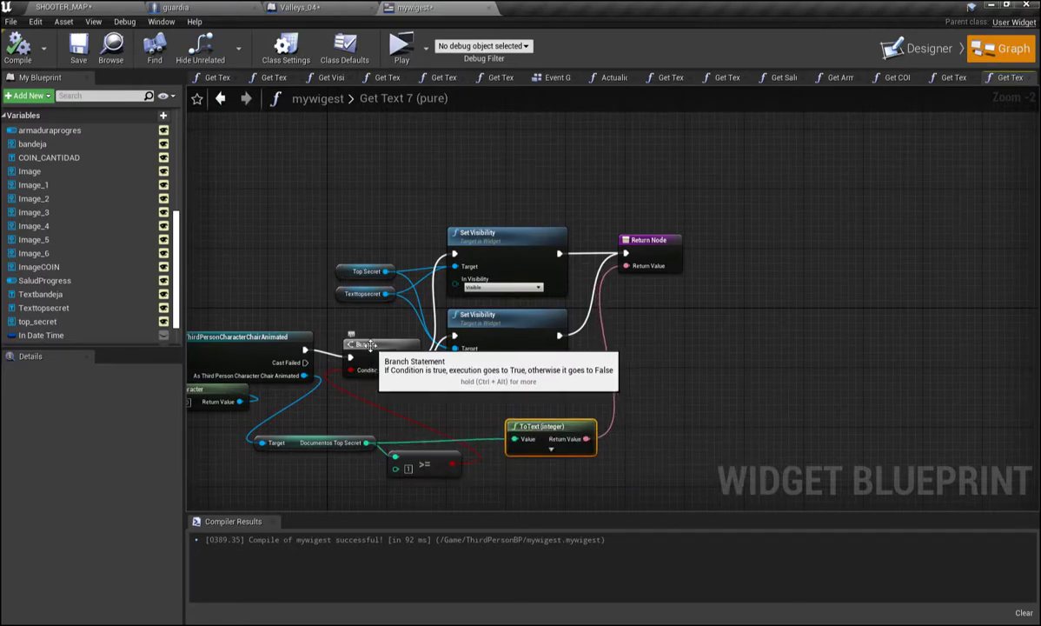
right_click_drag(419, 402, 462, 430)
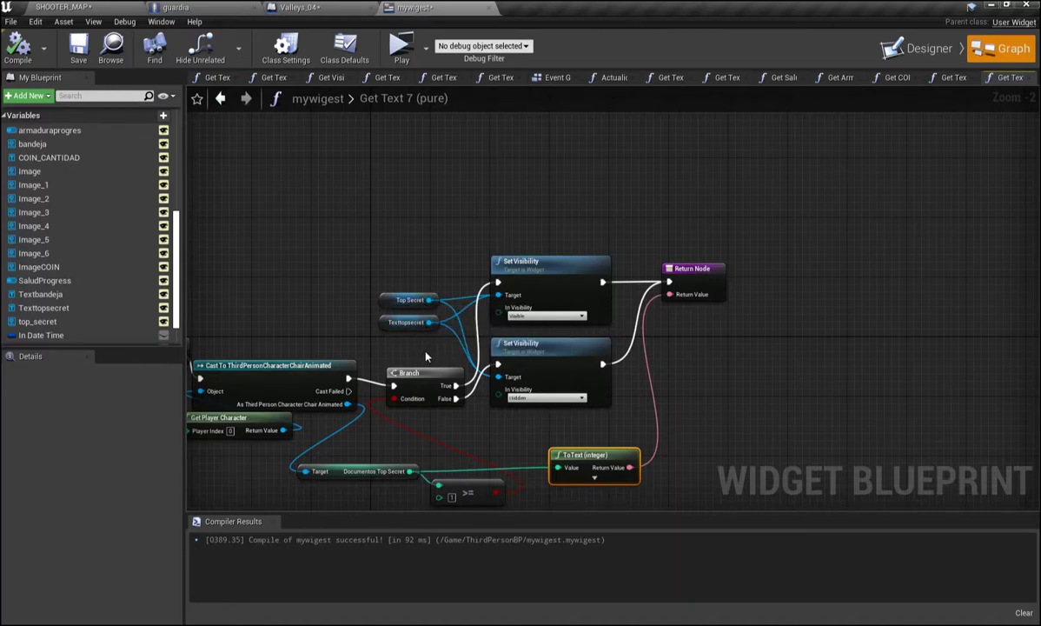
right_click_drag(398, 328, 350, 322)
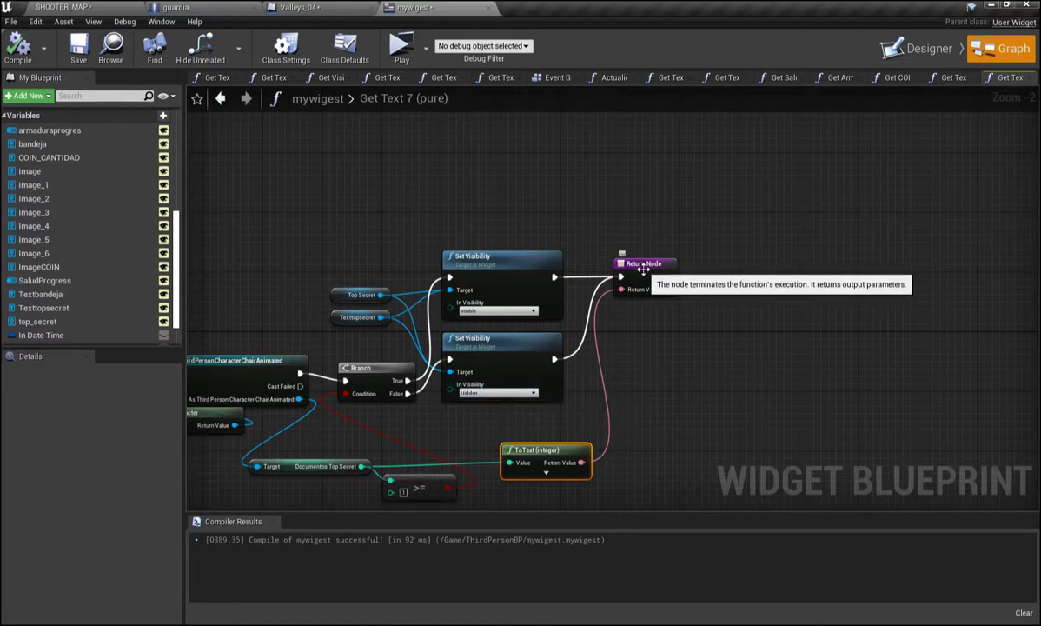
right_click_drag(657, 404, 606, 409)
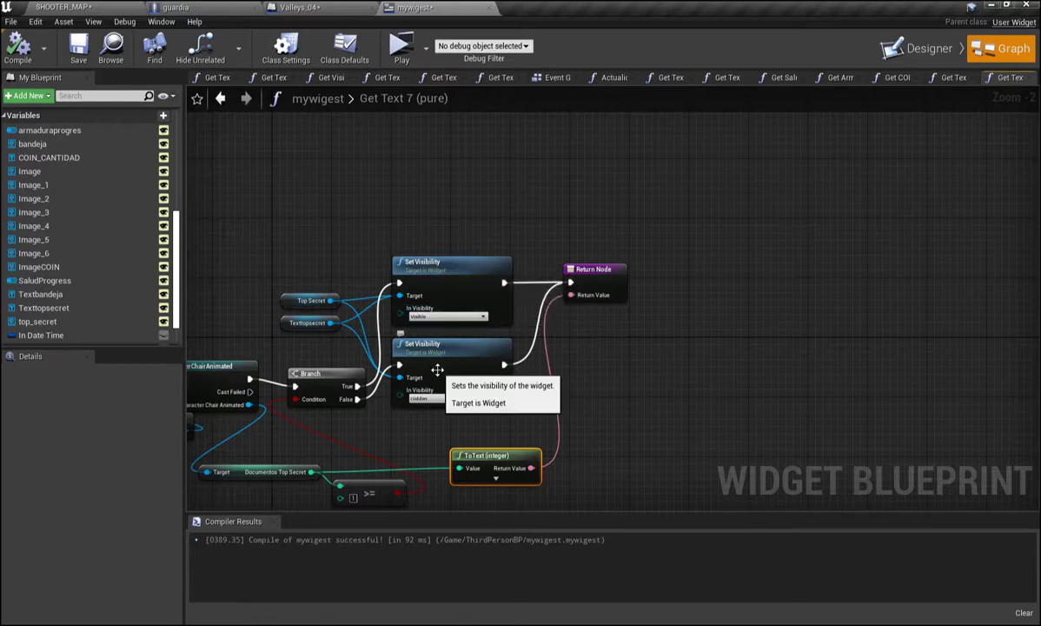
scroll(622, 349, "down", 2)
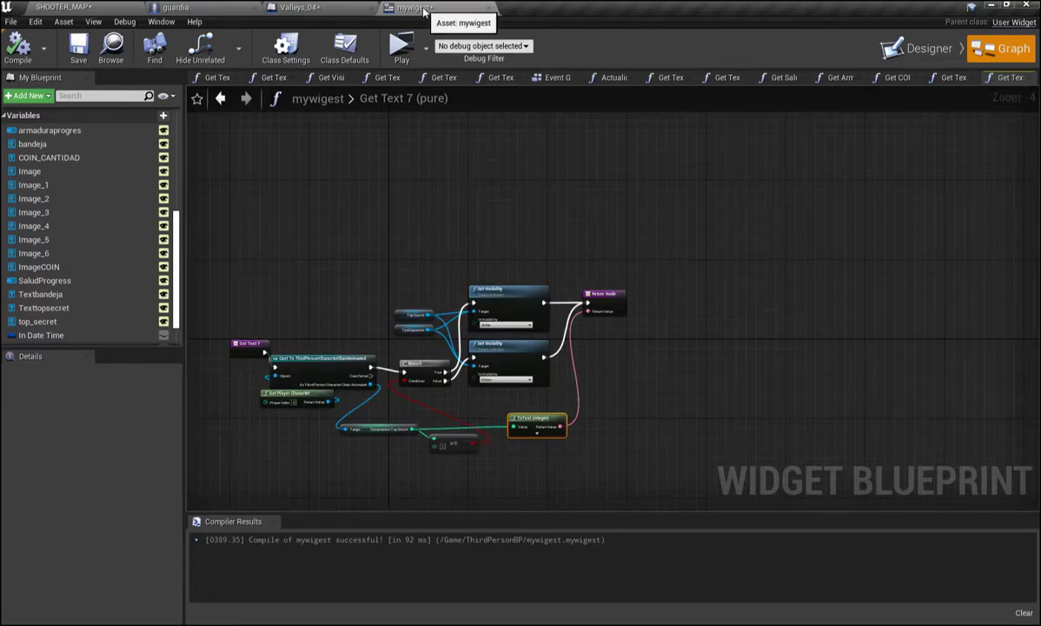
Close mywigest and frame the TriggerBox7 overlap cast, Do Once and Delay 4.0 nodes.
left_click(490, 9)
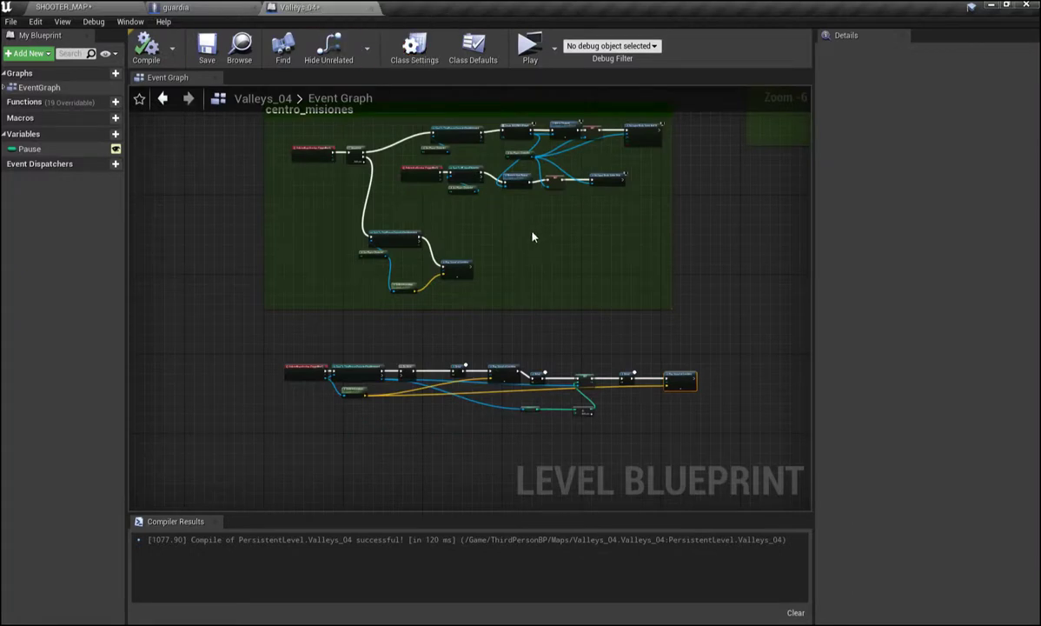
scroll(532, 247, "down", 1)
scroll(532, 265, "down", 3)
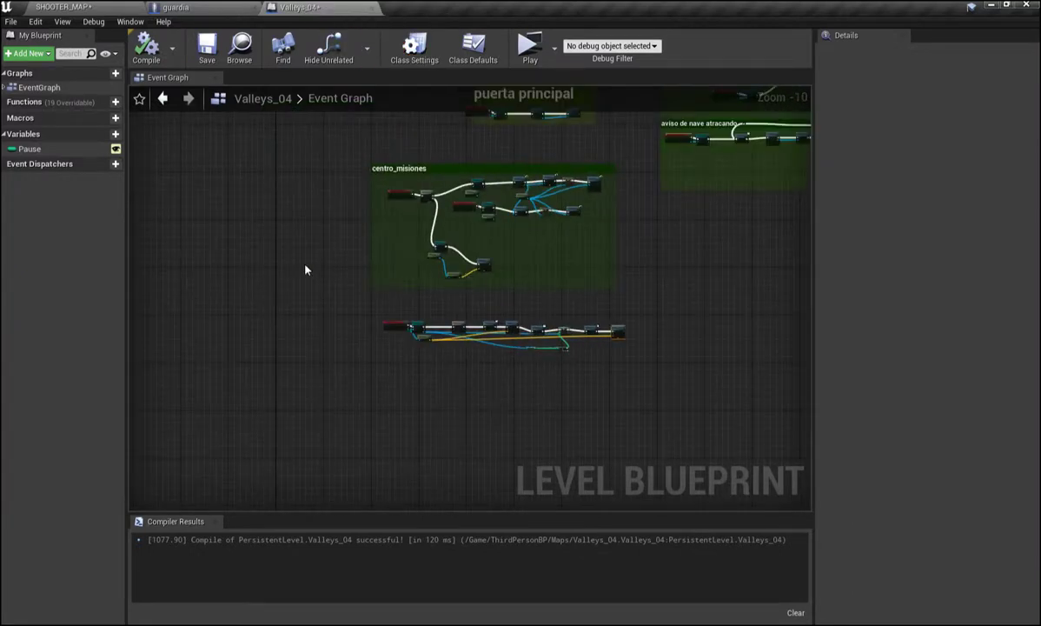
right_click_drag(302, 236, 290, 246)
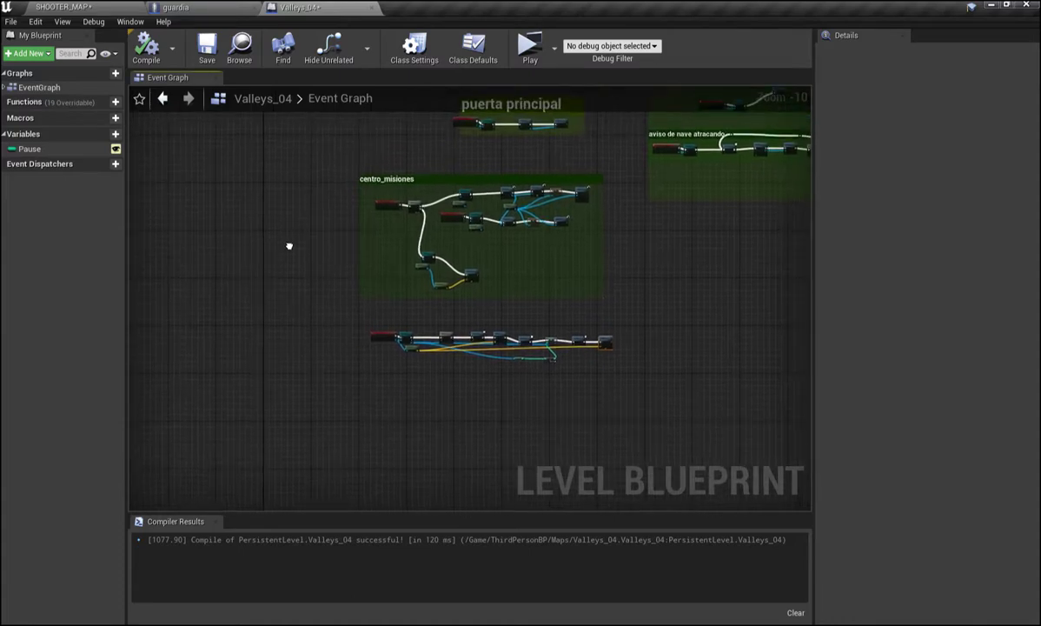
scroll(390, 414, "up", 4)
scroll(389, 400, "up", 2)
scroll(402, 275, "up", 1)
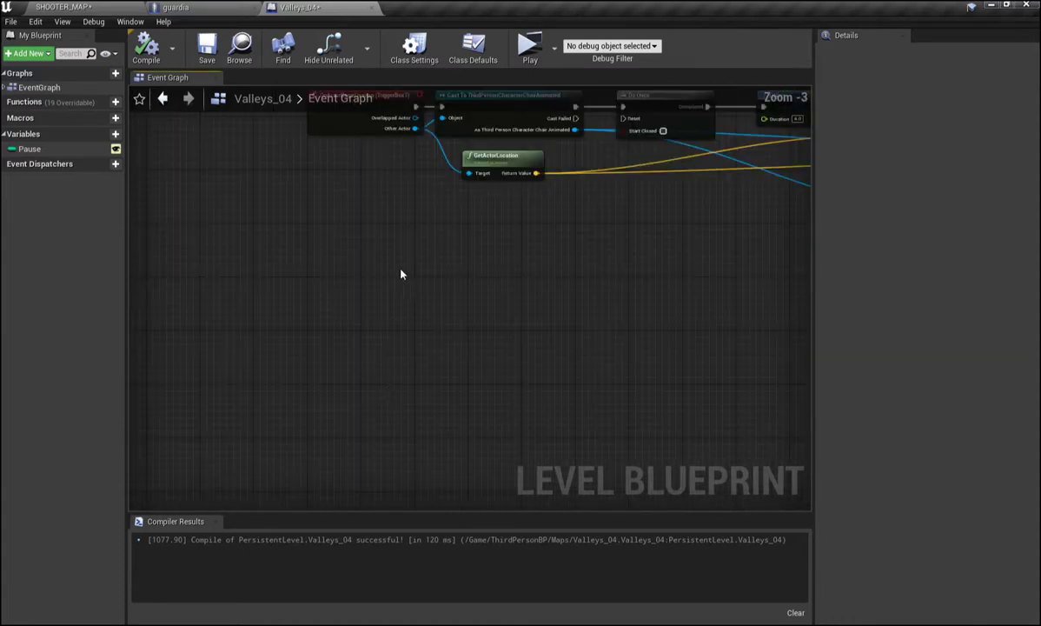
right_click_drag(402, 275, 369, 463)
mouse_move(398, 426)
right_mouse_down()
mouse_move(320, 472)
mouse_move(344, 437)
right_mouse_up()
scroll(328, 473, "up", 1)
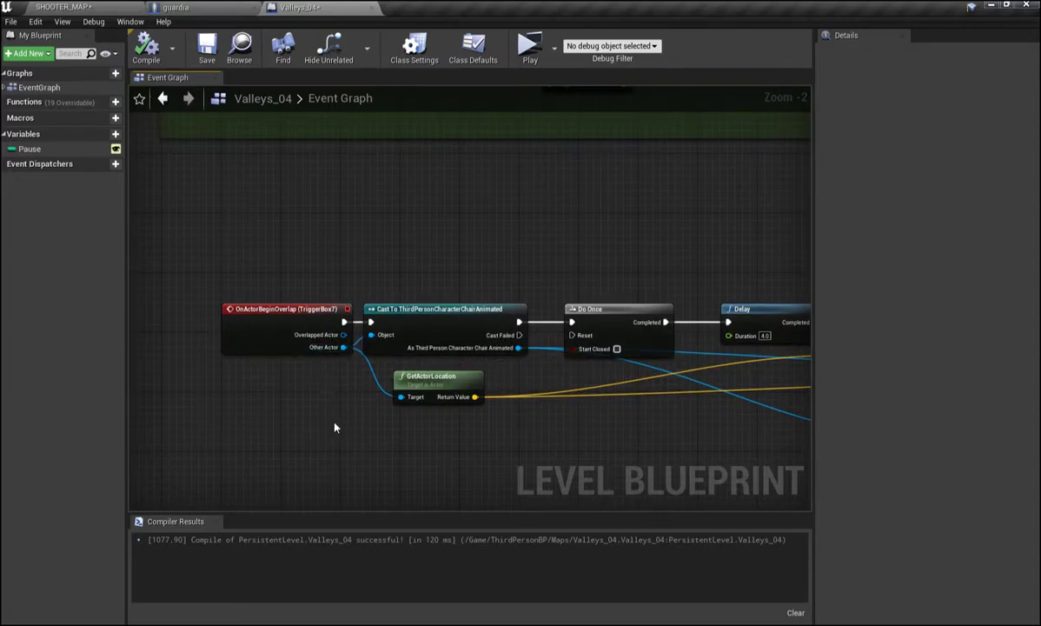
Return to the SHOOTER_MAP level viewport and fly forward, keeping the editor maximized.
left_click(96, 9)
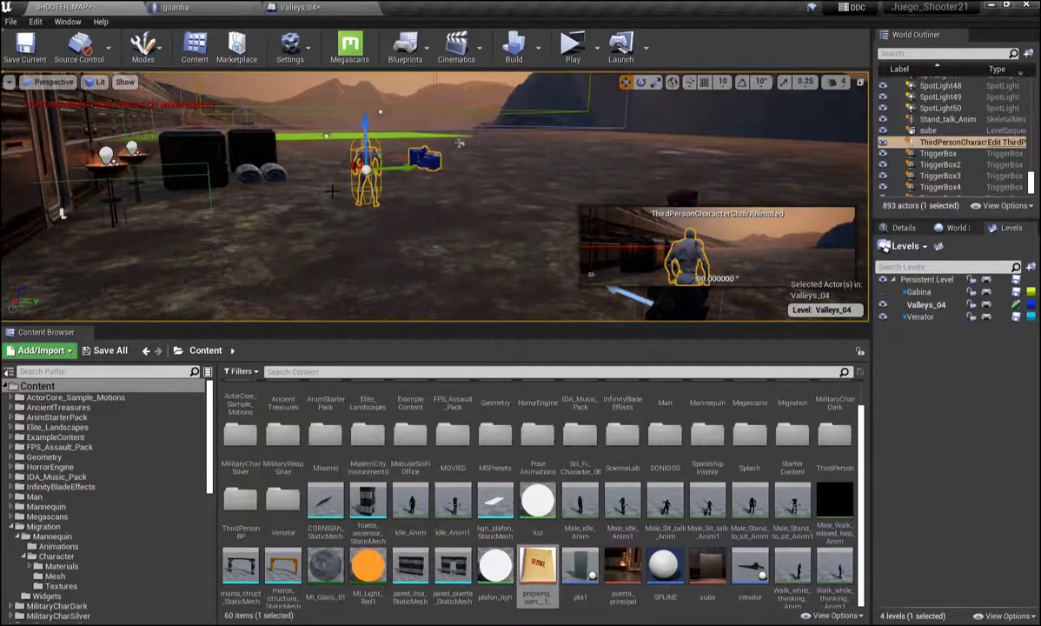
mouse_move(243, 187)
right_mouse_down()
mouse_move(140, 187)
mouse_move(261, 187)
mouse_move(243, 209)
mouse_move(209, 195)
mouse_move(218, 200)
right_mouse_up()
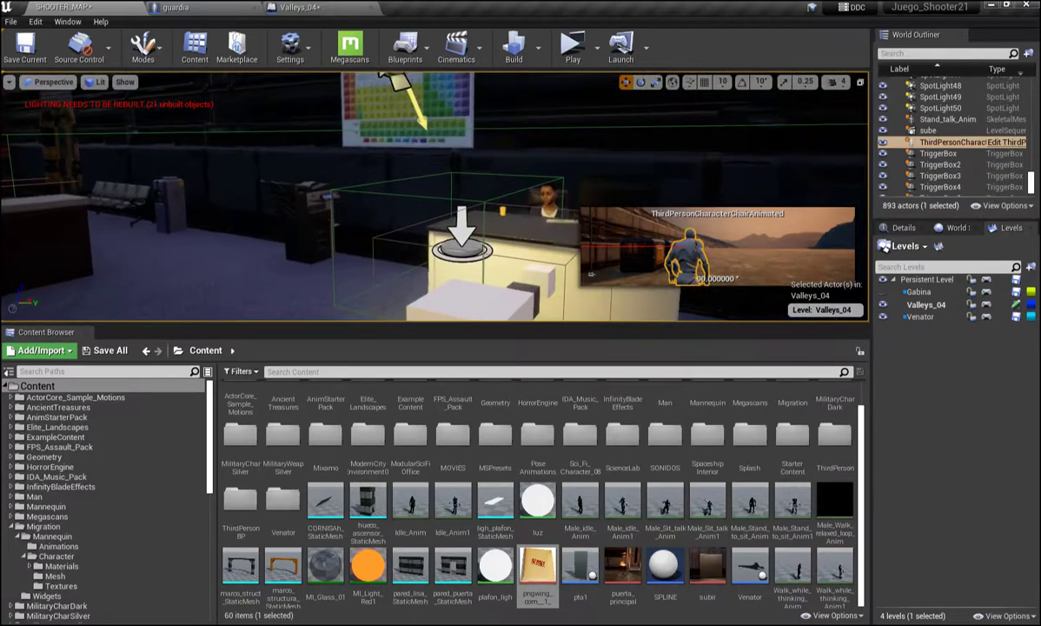
scroll(435, 321, "up", 2)
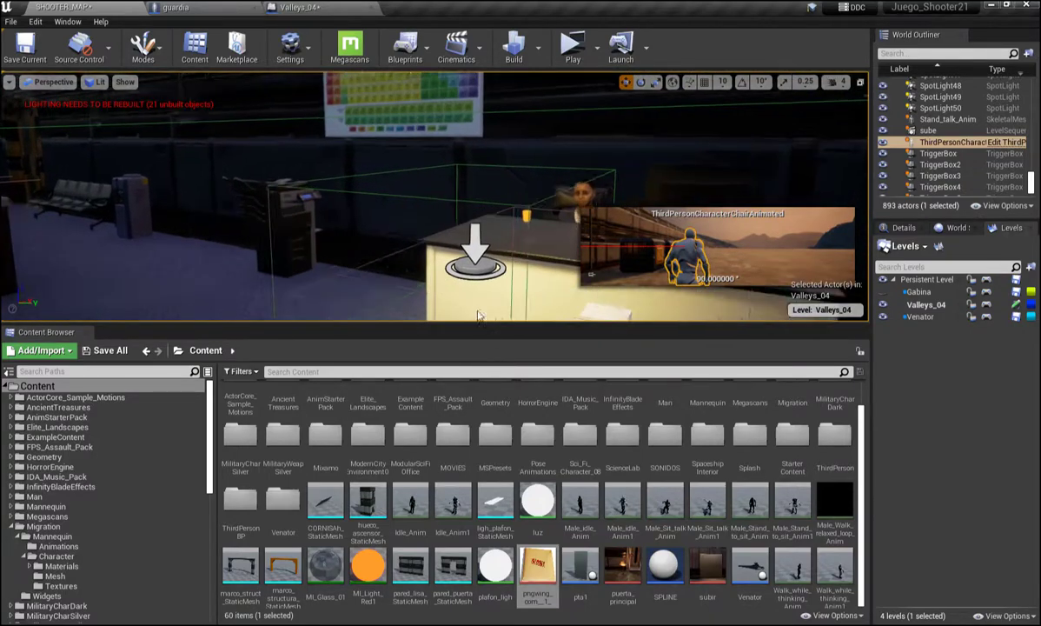
left_click_drag(943, 7, 931, 136)
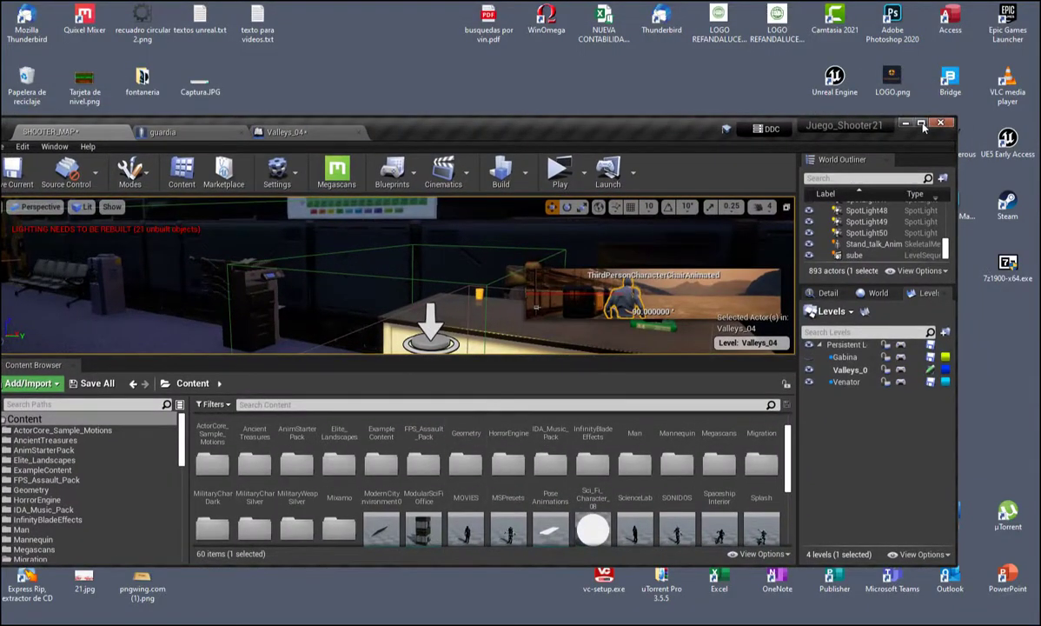
double_click(867, 124)
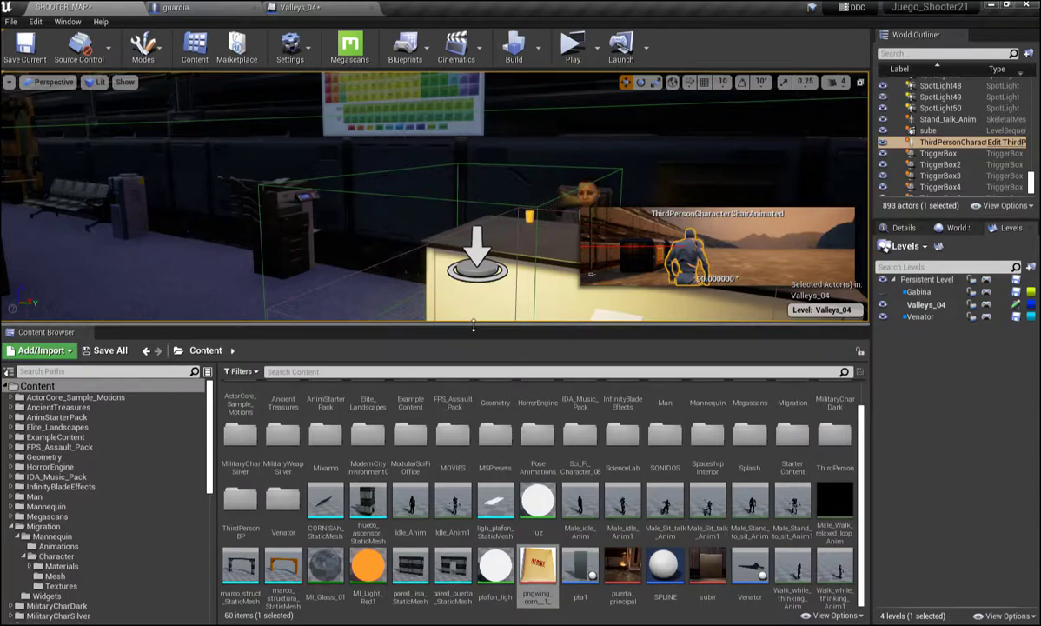
Enlarge the 3D viewport and select TriggerBox7 around the reception desk.
left_click_drag(473, 324, 462, 511)
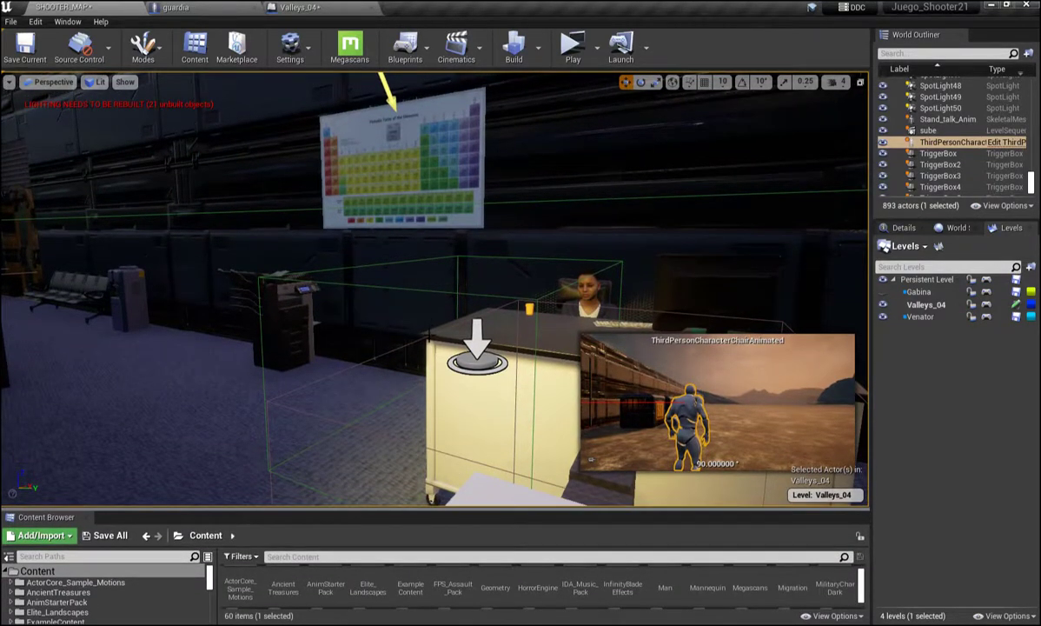
right_click_drag(434, 287, 435, 330)
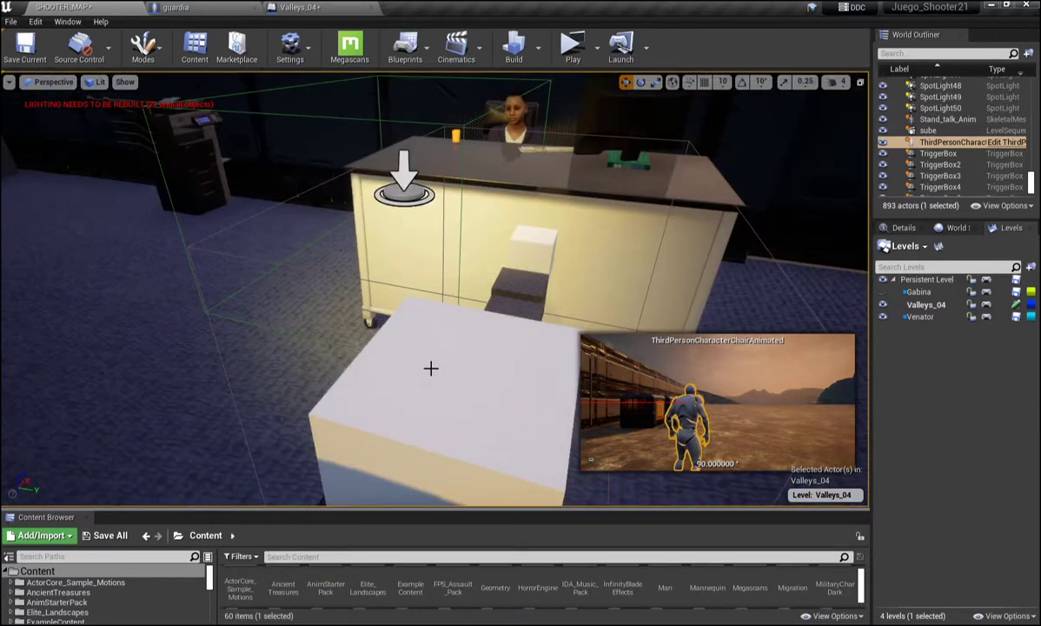
mouse_move(435, 287)
right_mouse_down()
mouse_move(383, 287)
mouse_move(452, 276)
right_mouse_up()
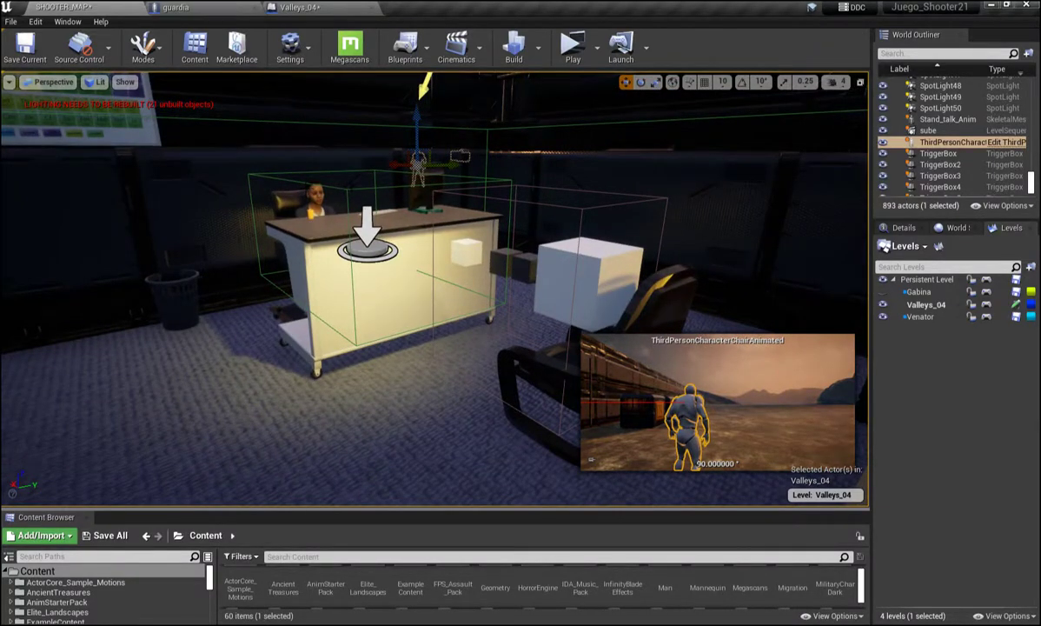
left_click(366, 228)
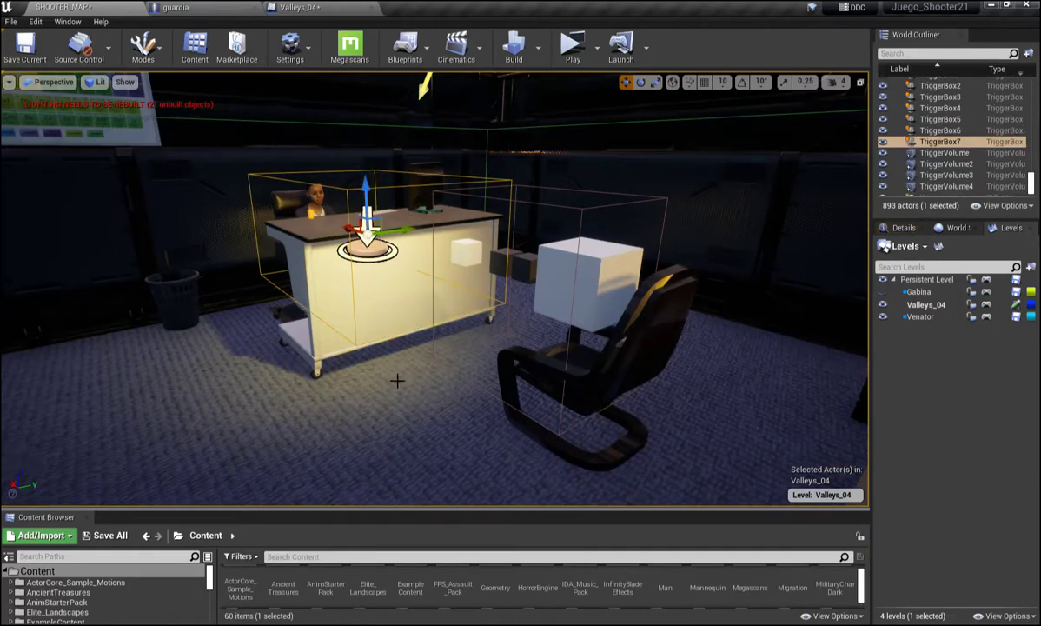
mouse_move(397, 379)
right_mouse_down()
mouse_move(330, 380)
mouse_move(348, 380)
right_mouse_up()
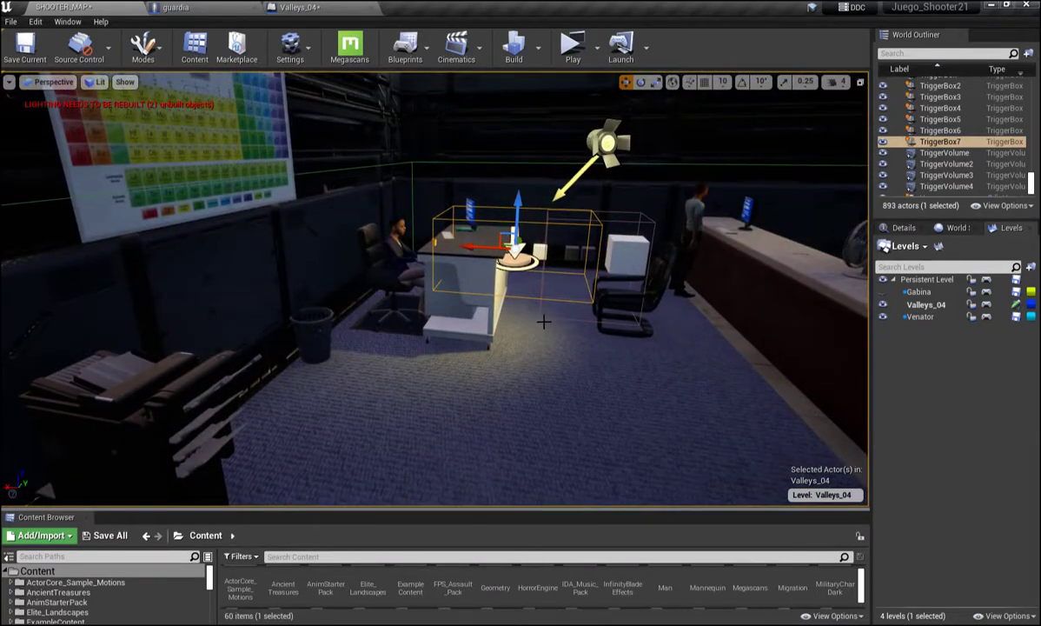
left_click(426, 48)
mouse_move(418, 153)
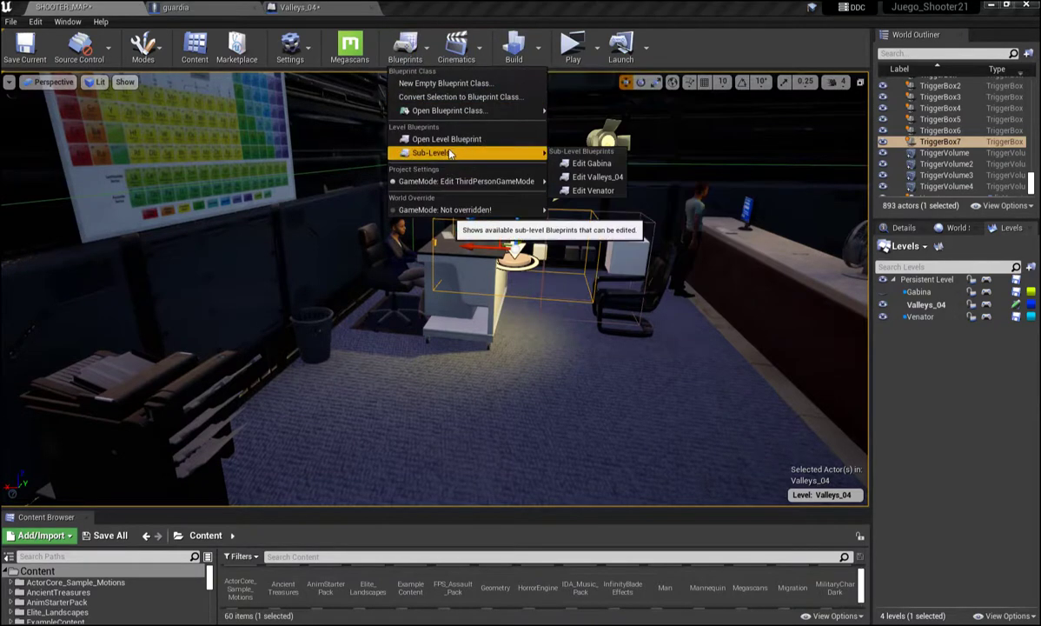
left_click(595, 178)
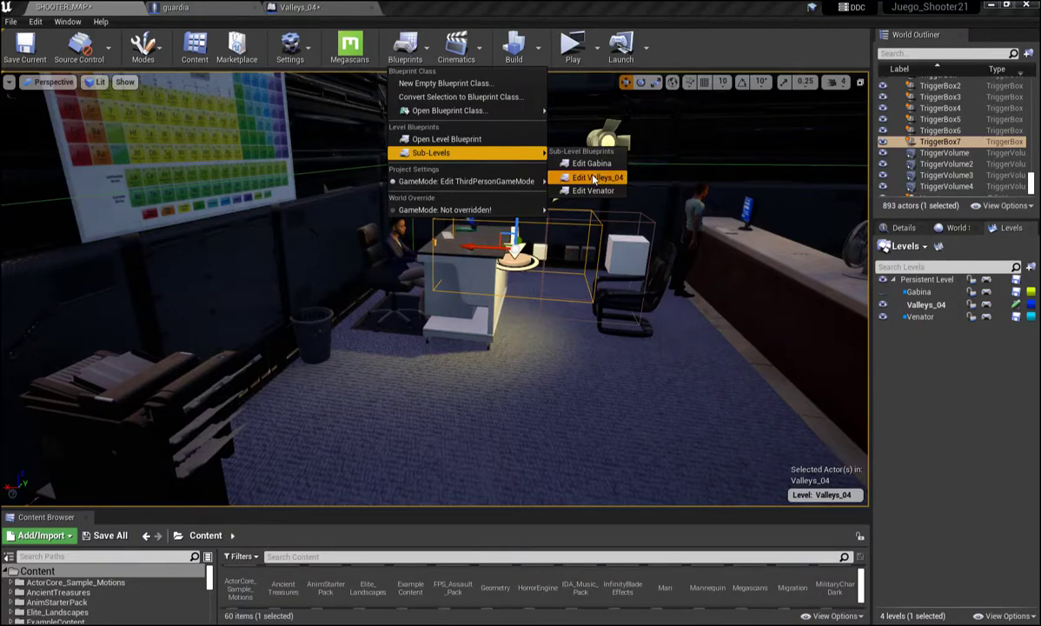
right_click_drag(305, 228, 382, 224)
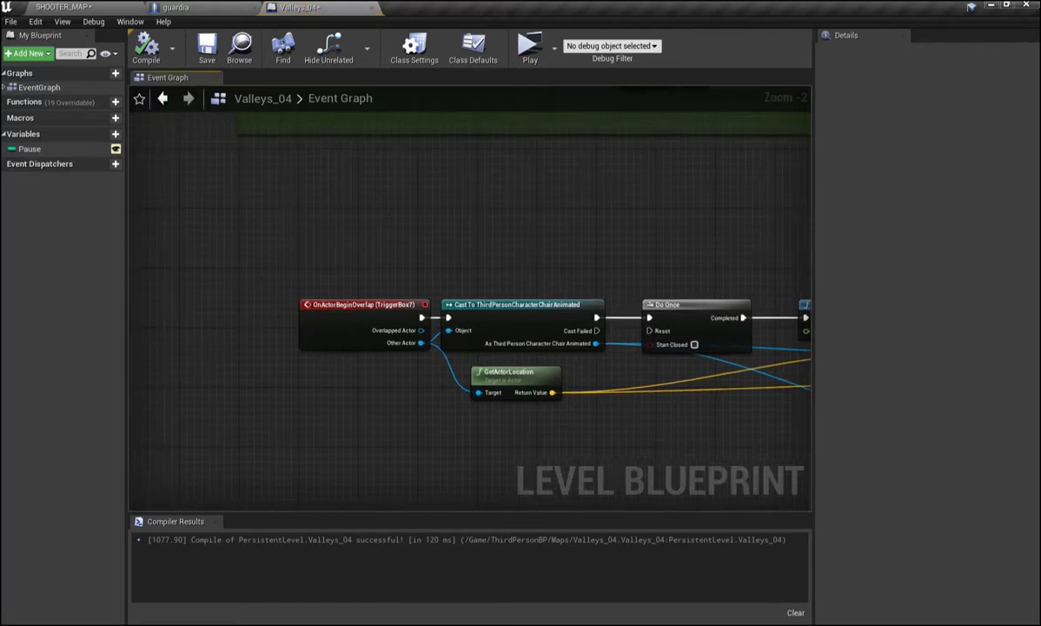
right_click(315, 407)
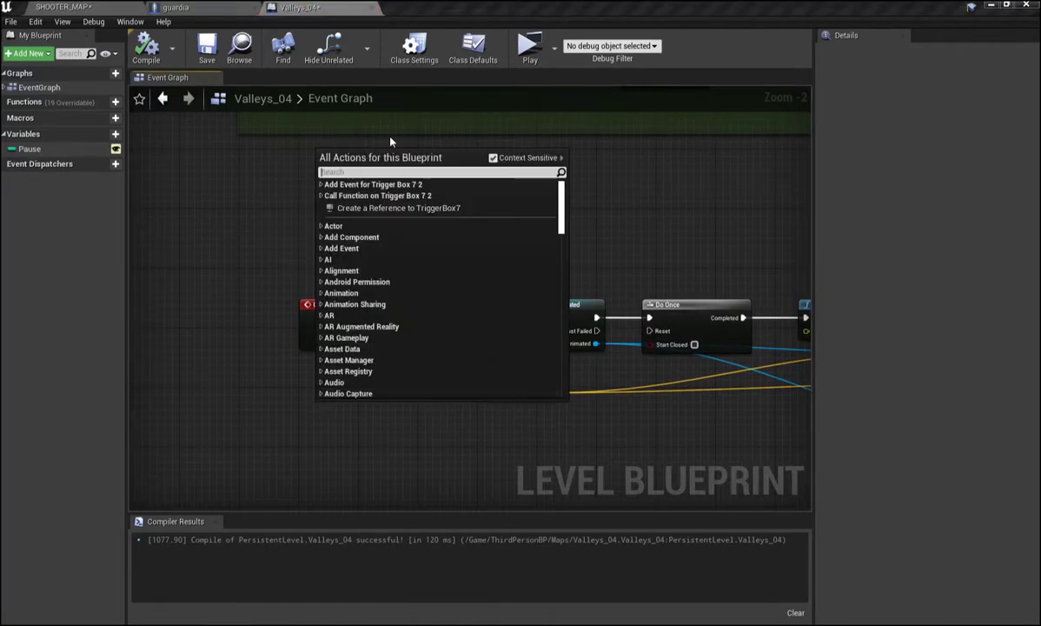
left_click(327, 195)
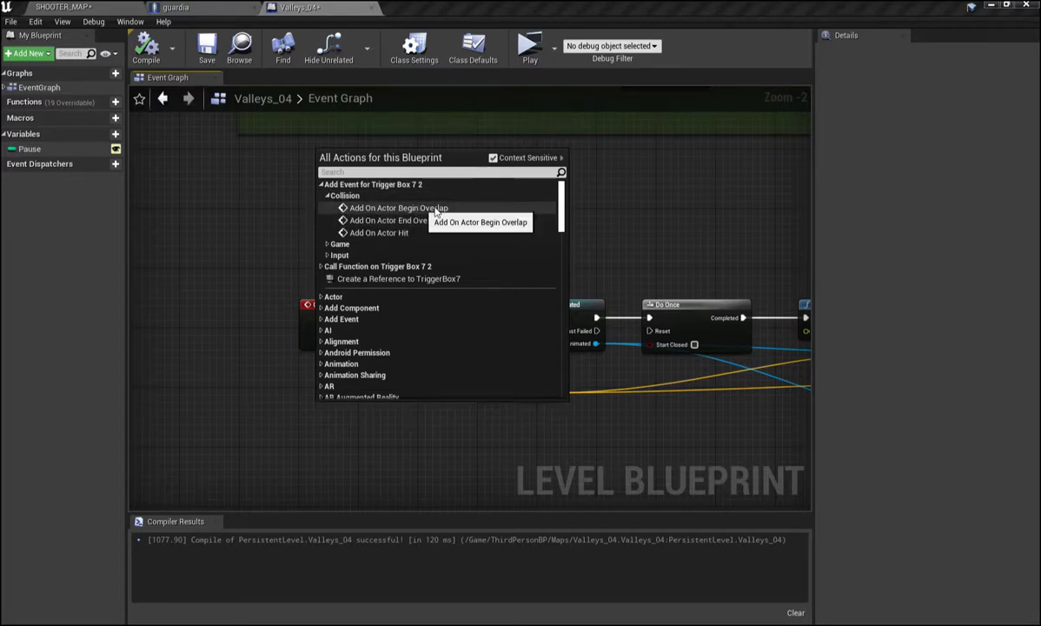
left_click(431, 455)
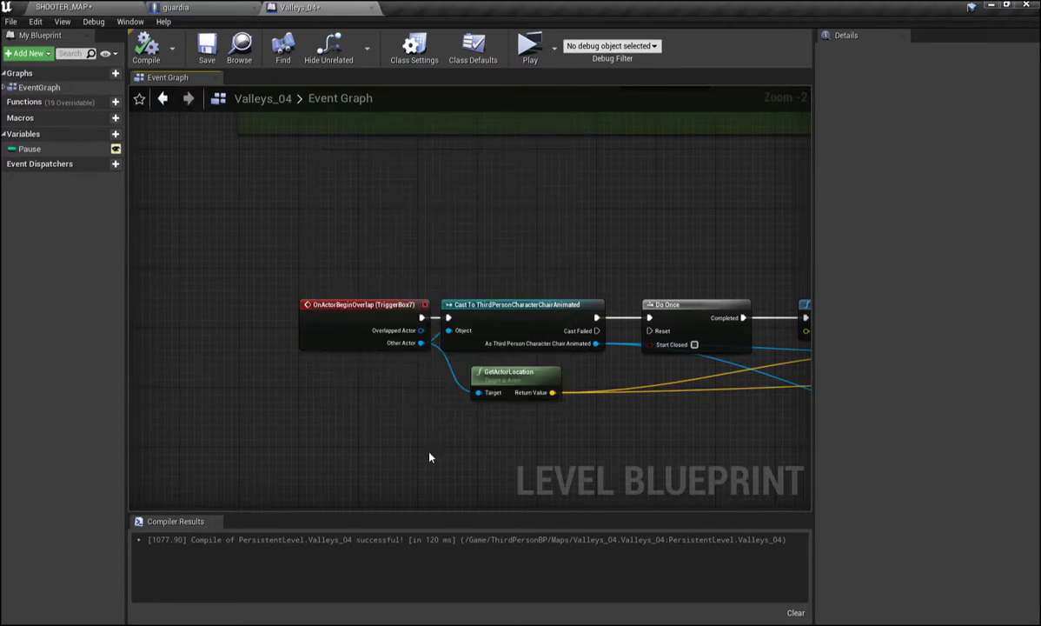
right_click_drag(465, 427, 302, 402)
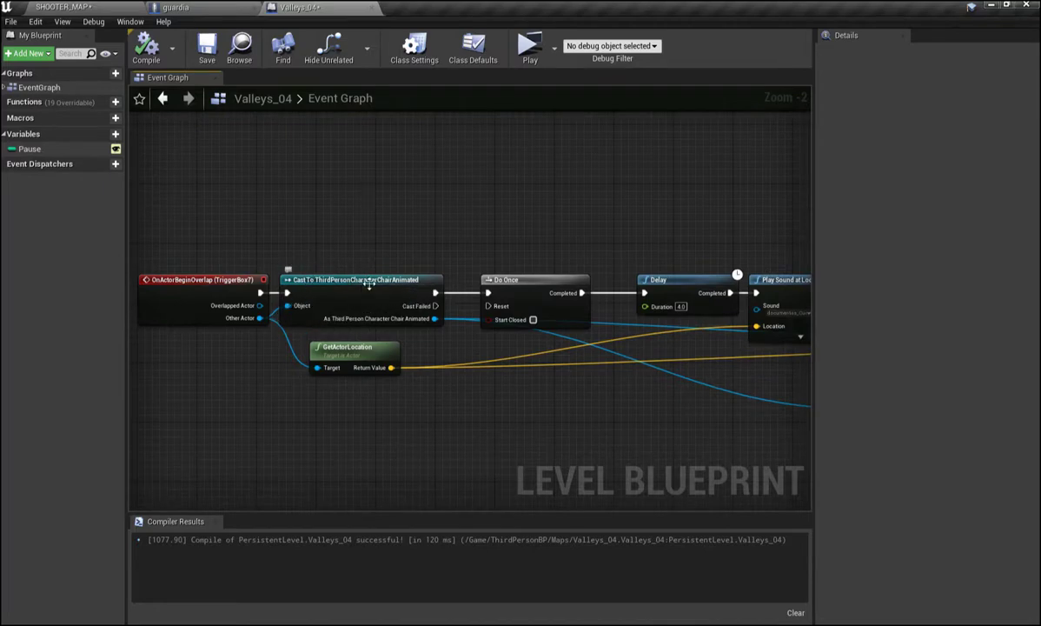
right_click_drag(412, 418, 334, 434)
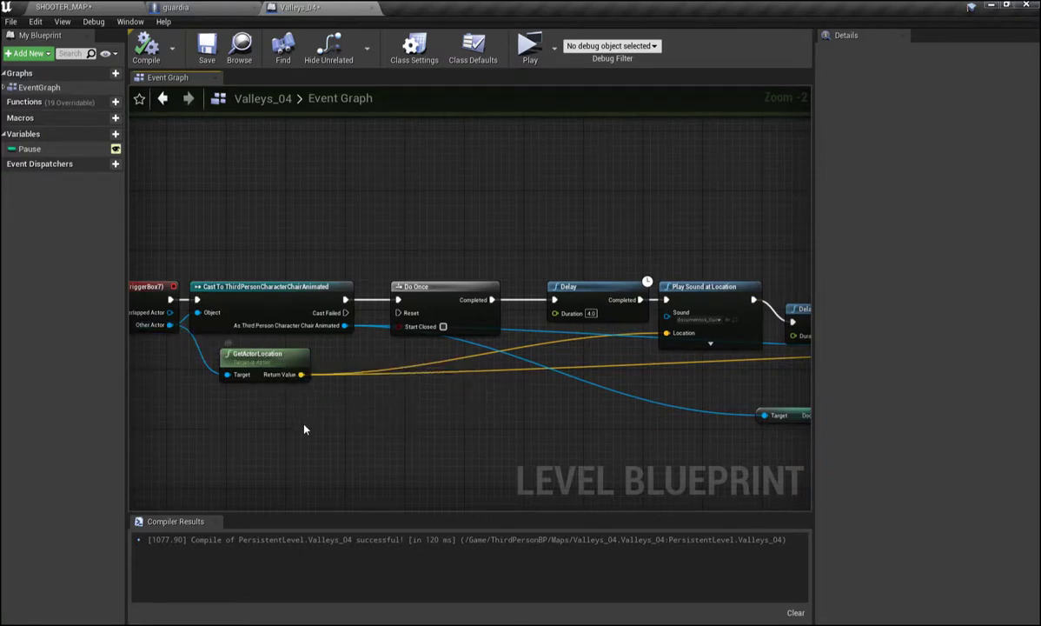
mouse_move(377, 423)
right_mouse_down()
mouse_move(323, 437)
mouse_move(403, 413)
mouse_move(423, 434)
right_mouse_up()
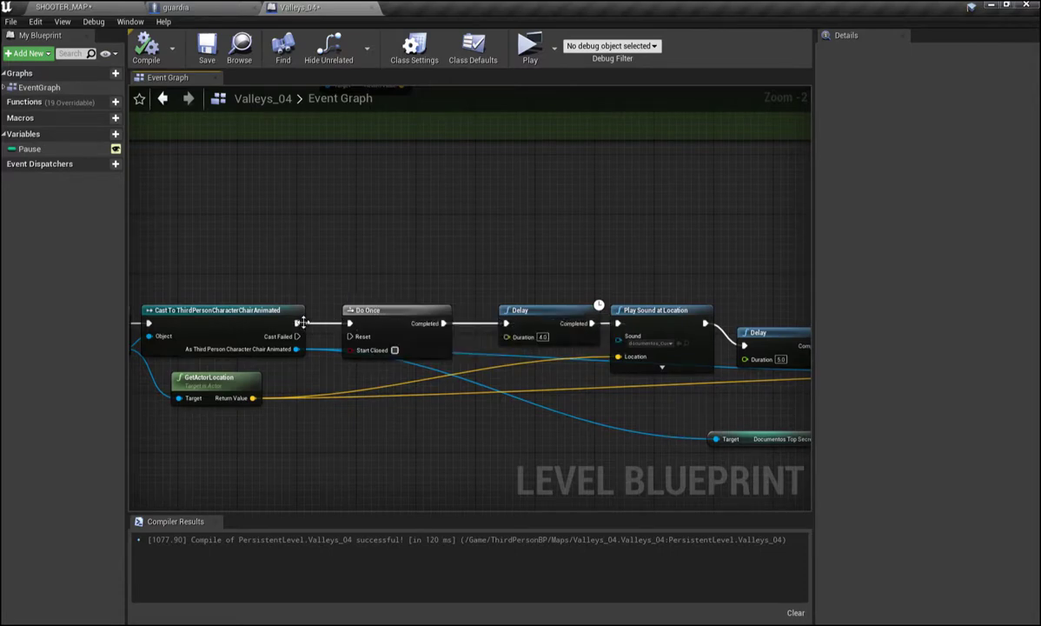
left_click_drag(297, 323, 338, 278)
type("d")
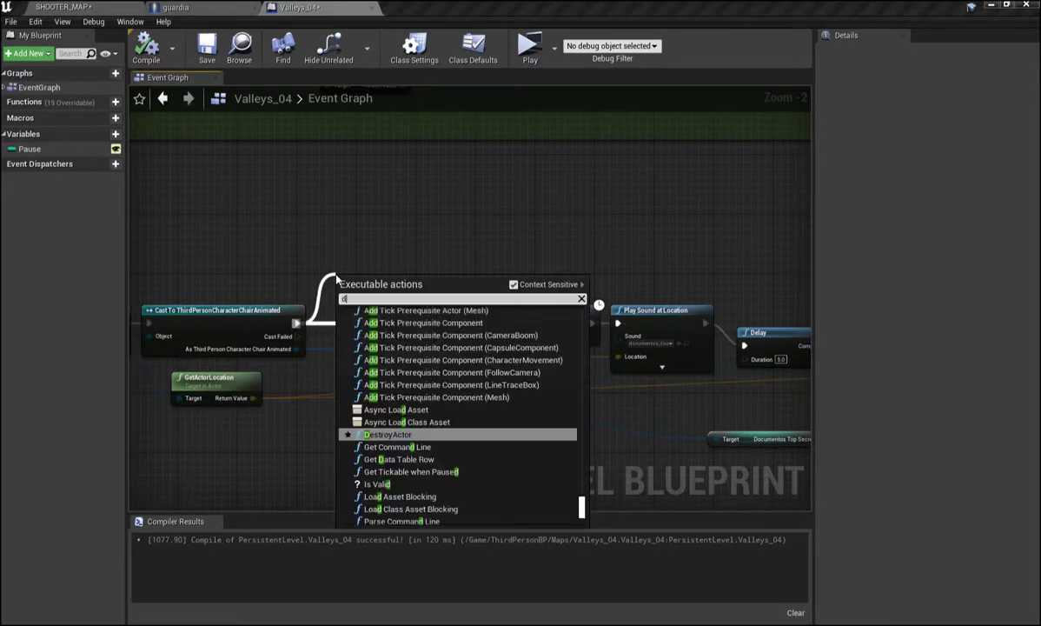
type("oo")
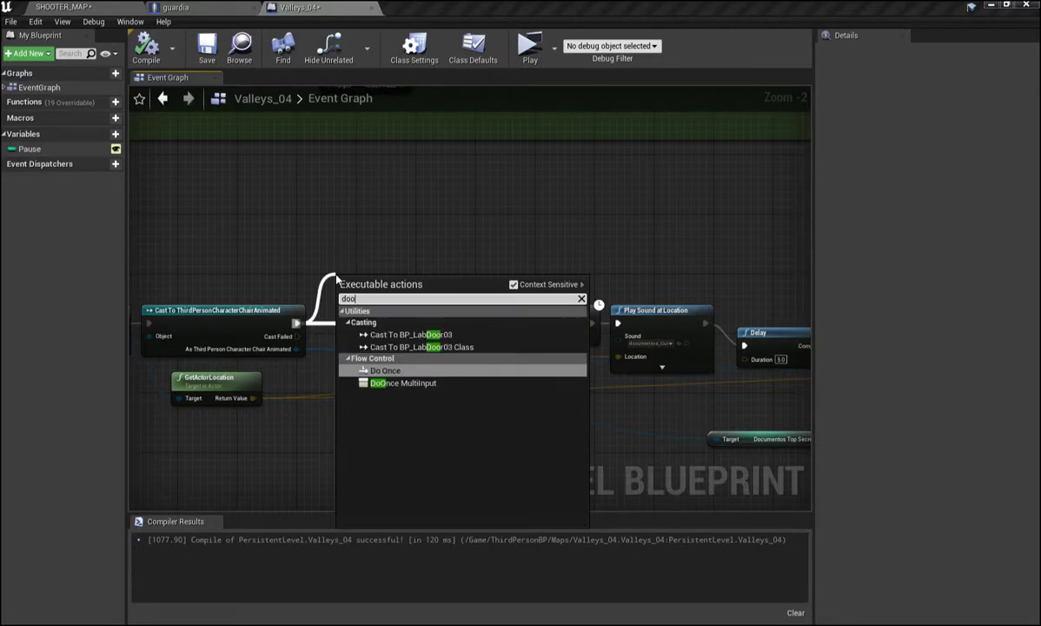
left_click(374, 371)
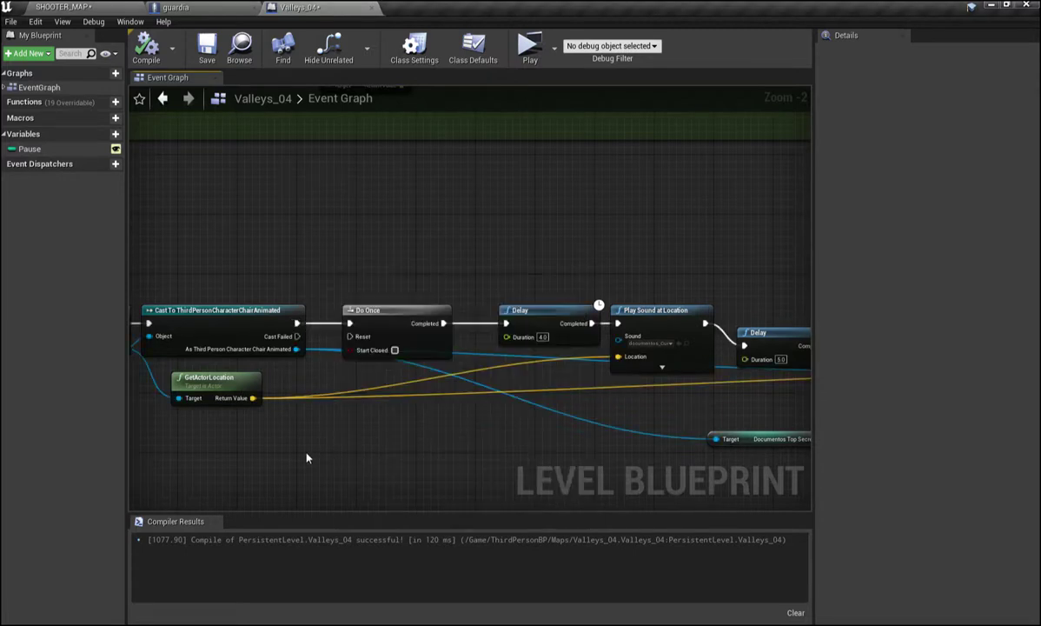
Nudge the 4.0-second Delay node left, then pan along to the second Delay and SET nodes.
right_click_drag(434, 446, 259, 461)
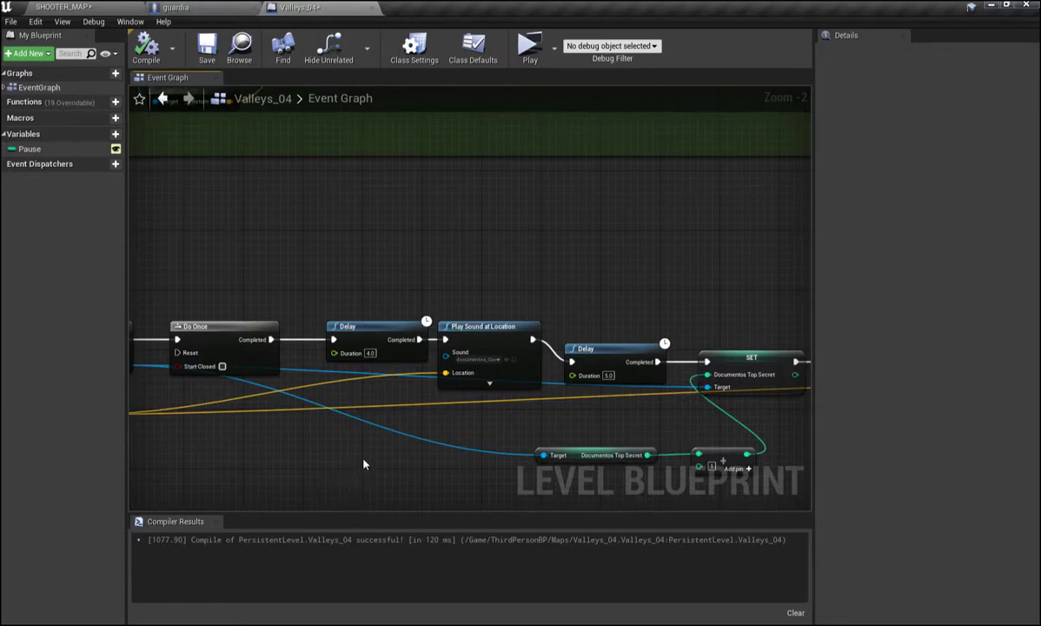
right_click_drag(364, 464, 335, 450)
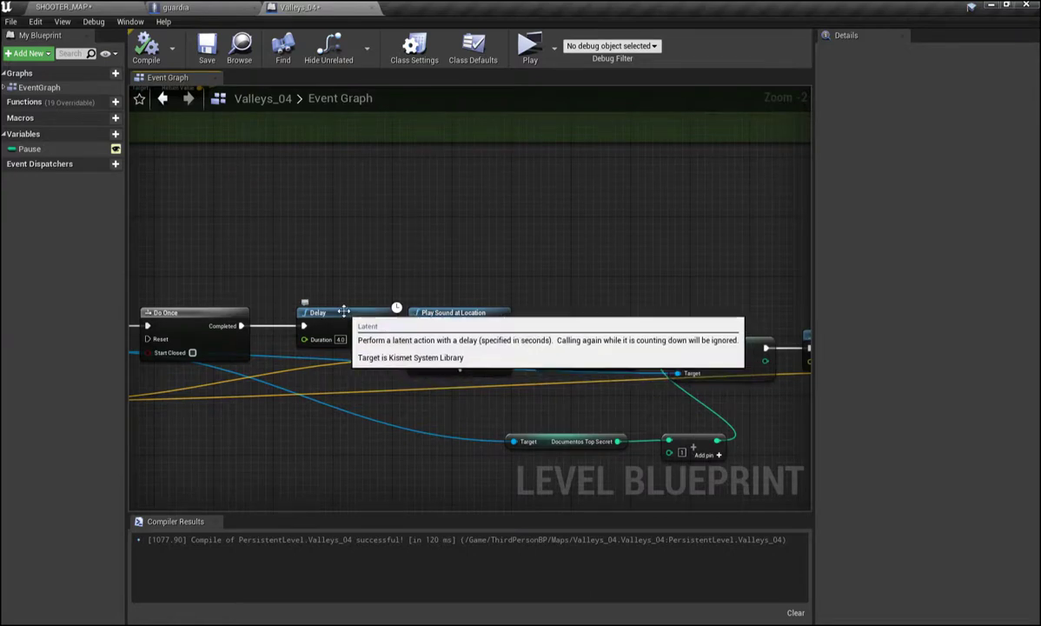
left_click_drag(344, 311, 320, 311)
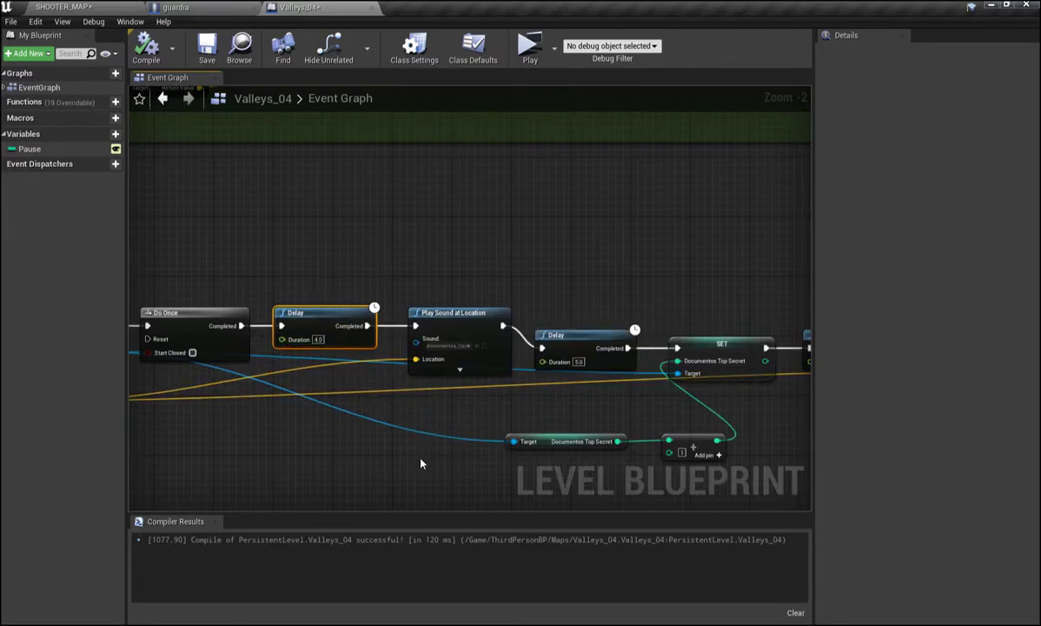
right_click_drag(421, 458, 302, 428)
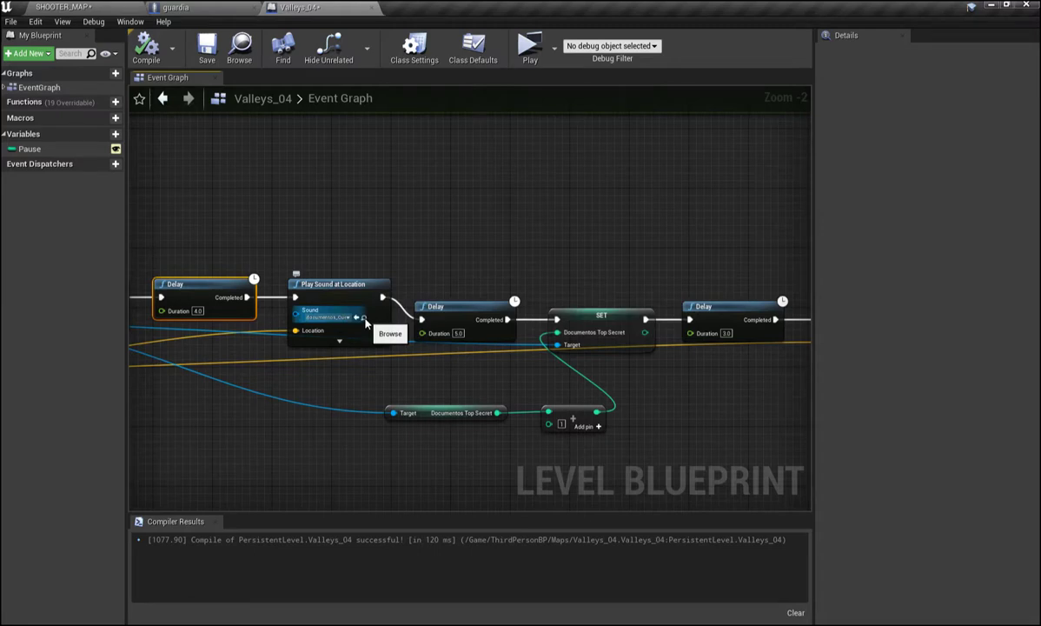
Browse from the Play Sound node to the documentos_Cue sound in SONIDOS/musica.
left_click(366, 322)
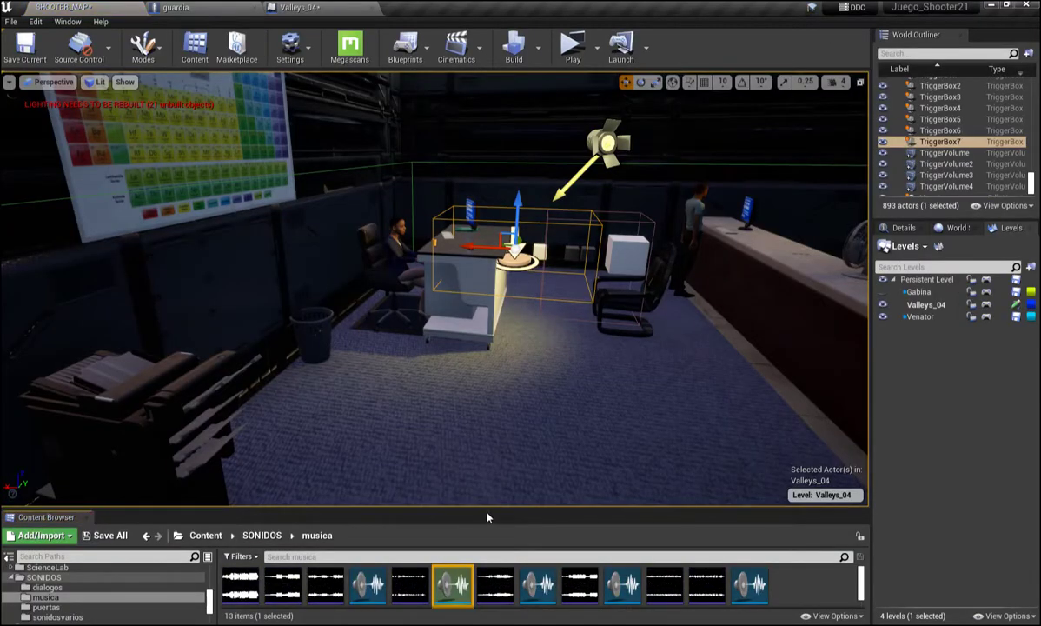
left_click_drag(485, 507, 481, 426)
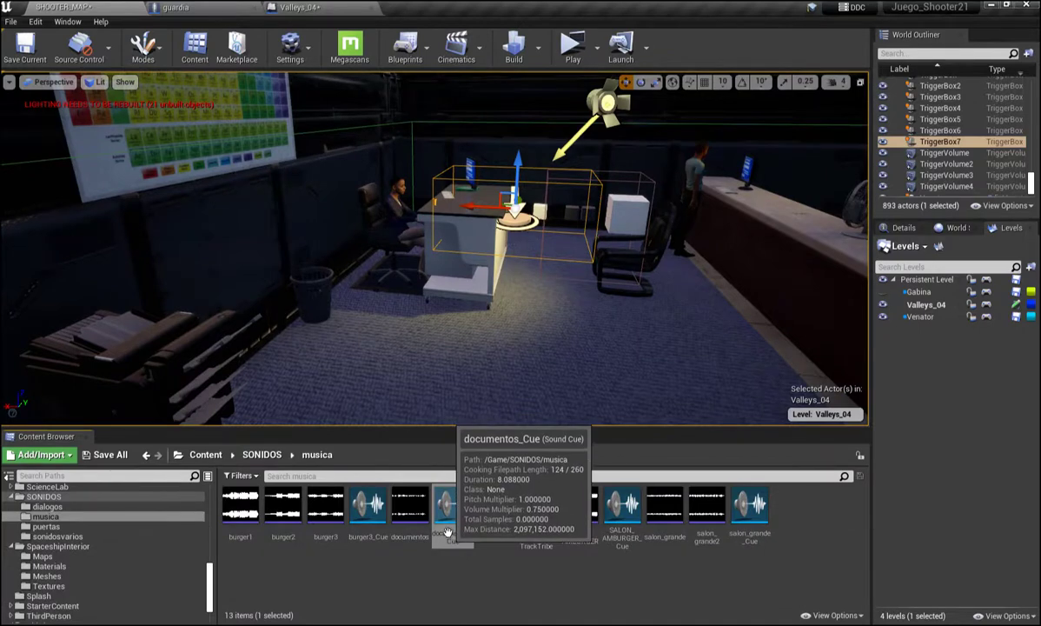
left_click(445, 522)
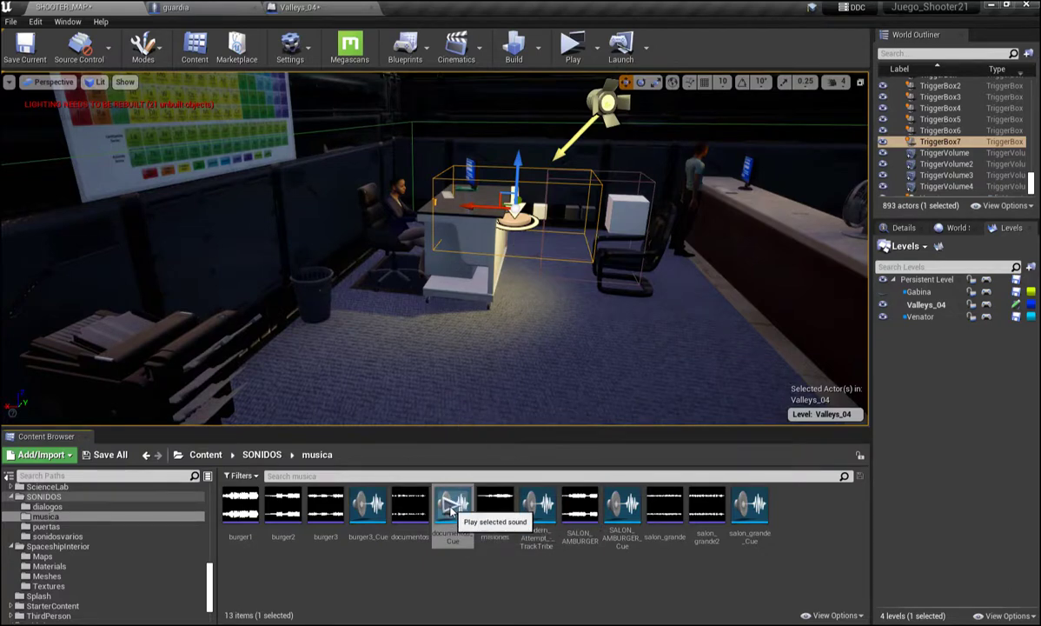
Preview documentos_Cue, checking the system volume while it plays.
left_click(451, 505)
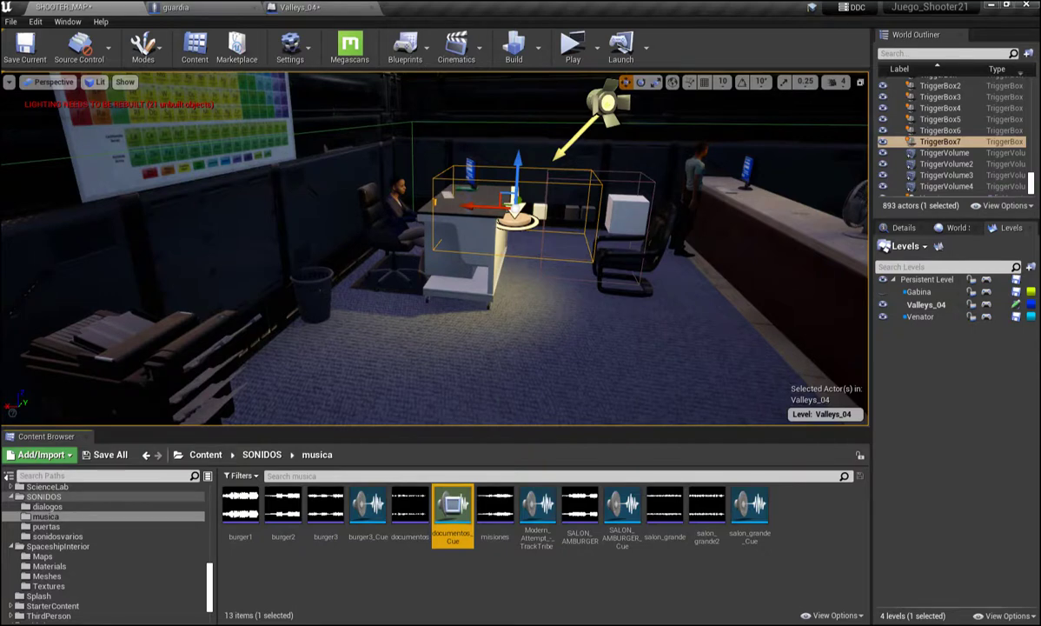
left_click(882, 625)
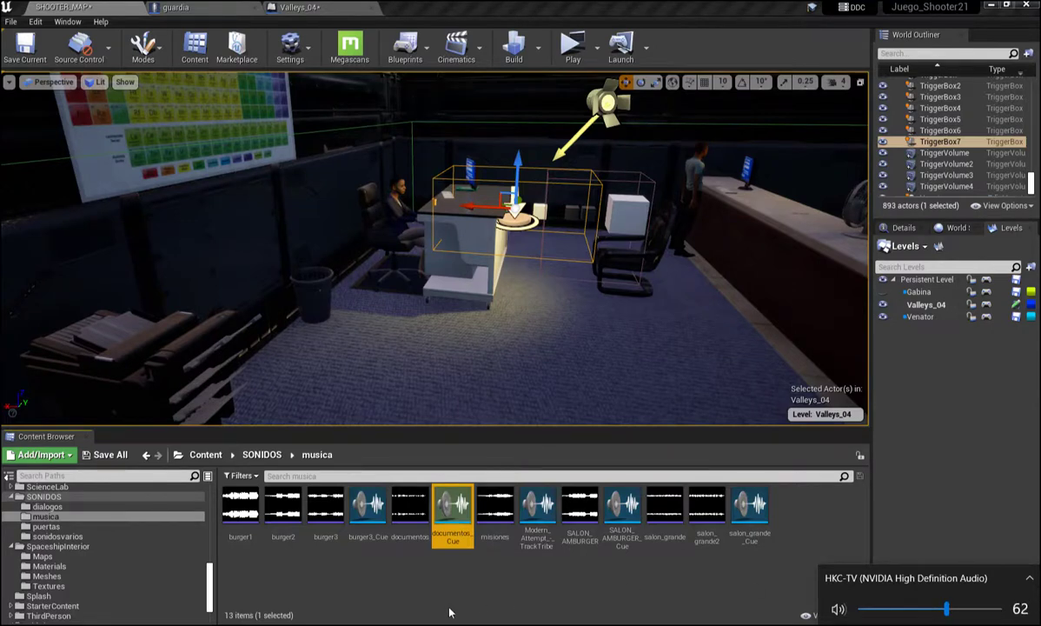
left_click(452, 505)
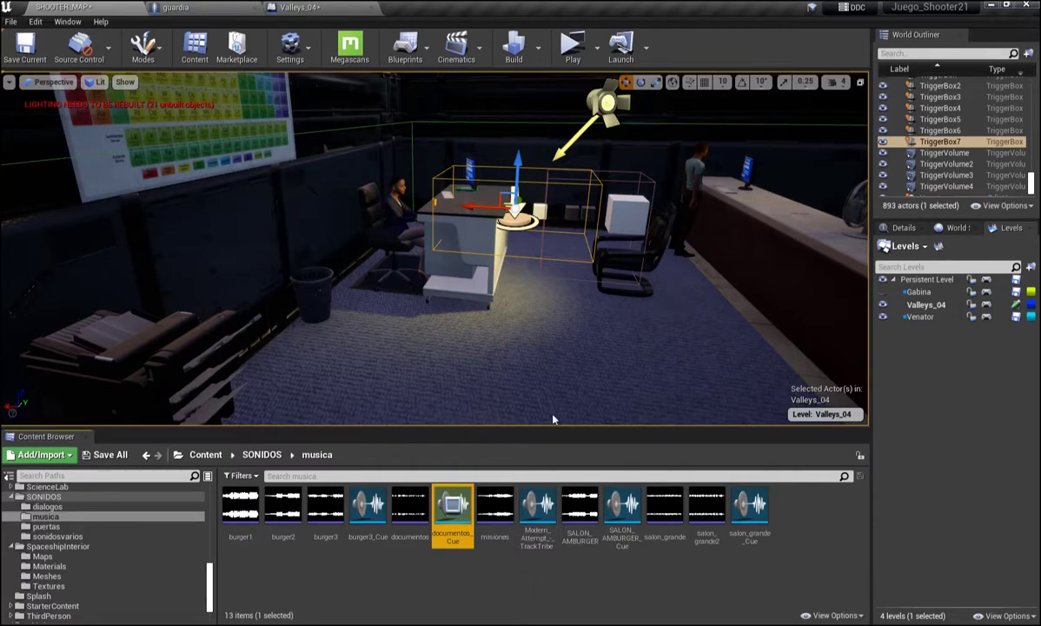
Switch back to the Valleys_04 Level Blueprint editor.
left_click(300, 8)
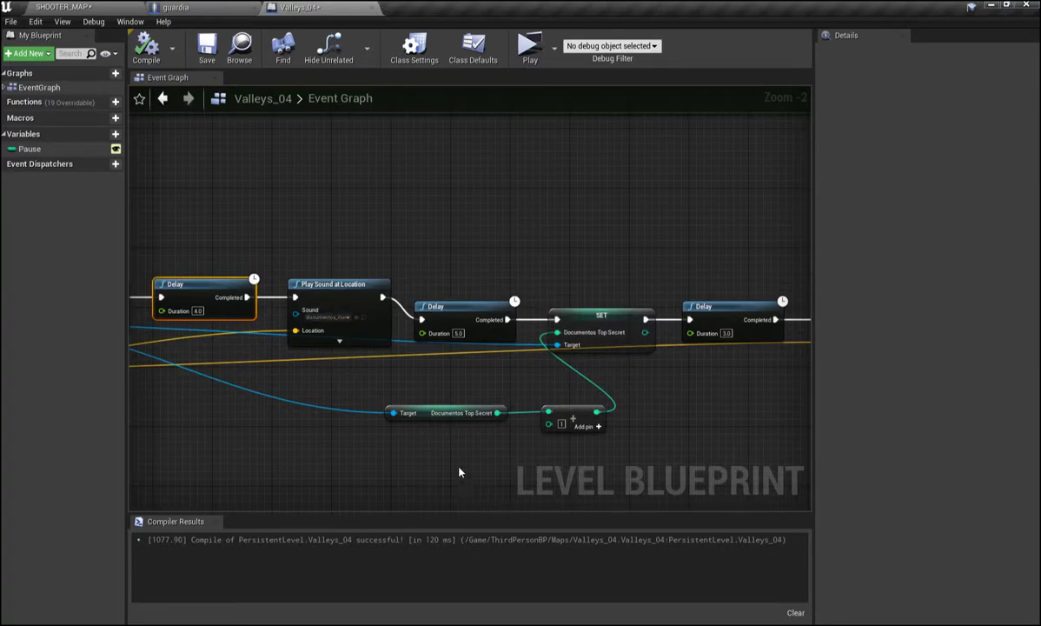
Raise the 5.0-second Delay node before SET by a few pixels to align the chain.
right_click_drag(459, 472, 365, 465)
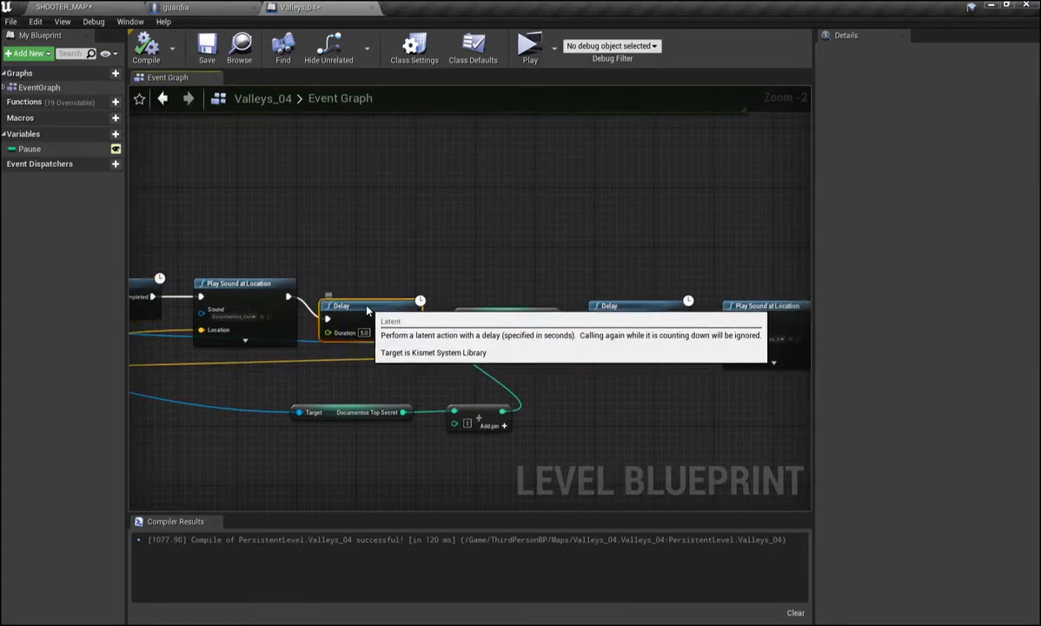
left_click_drag(367, 311, 367, 303)
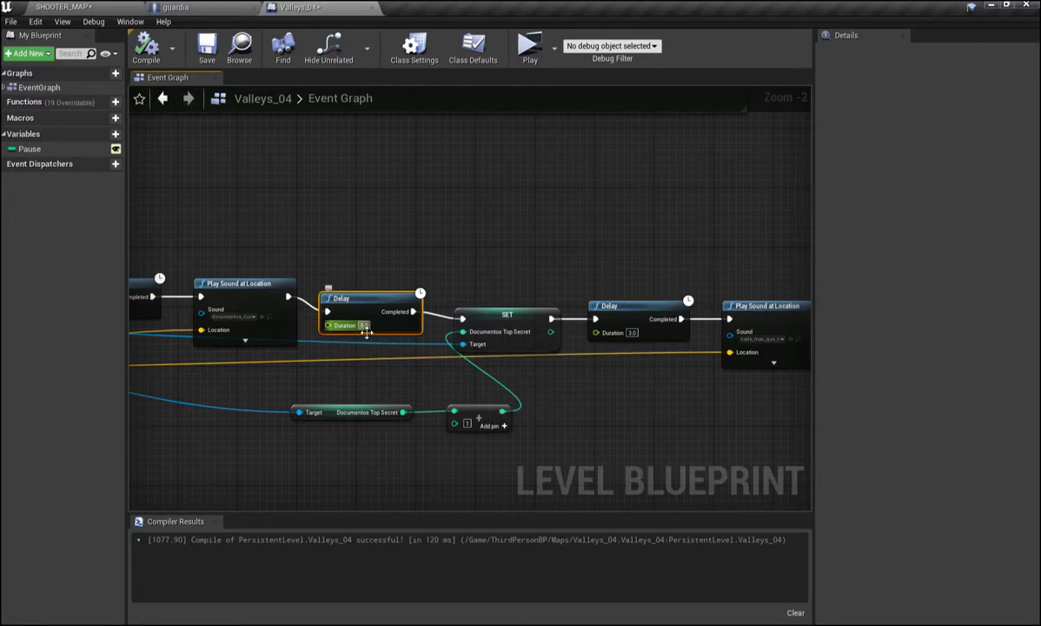
right_click_drag(425, 458, 410, 462)
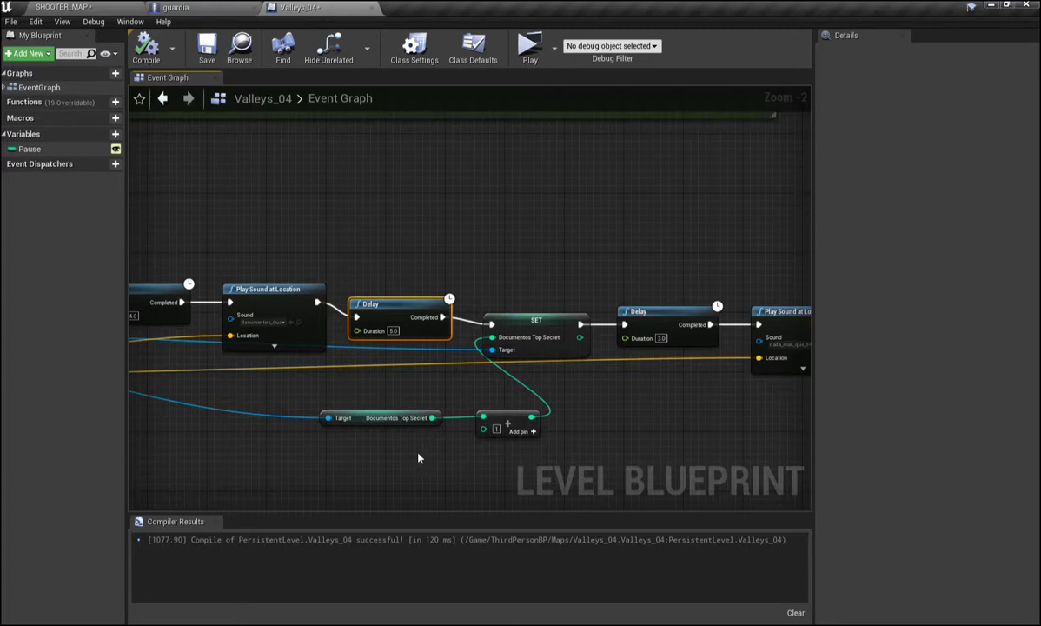
right_click_drag(391, 456, 378, 432)
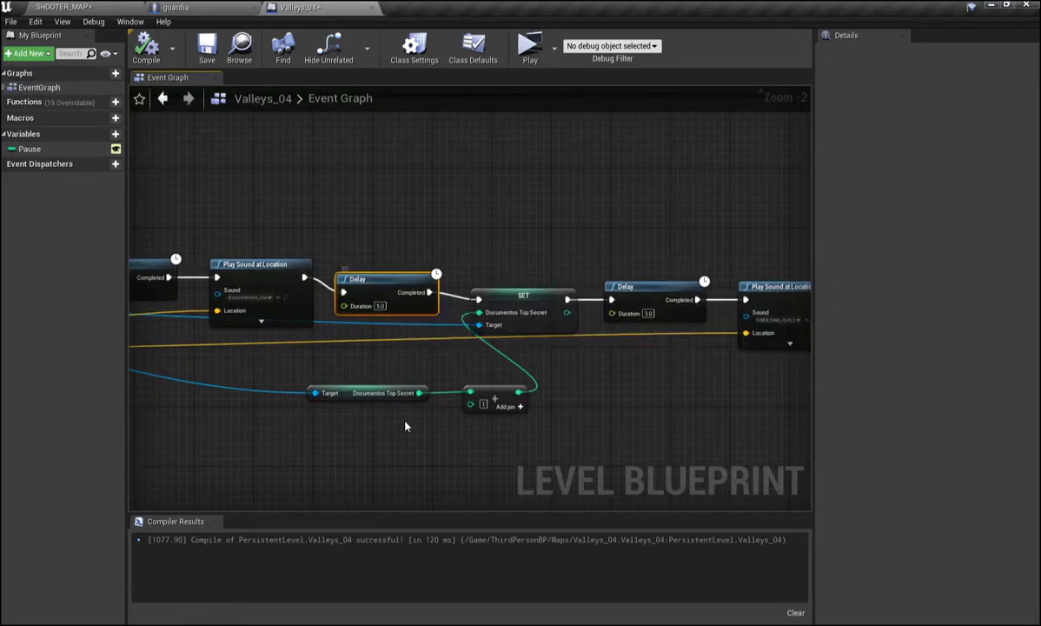
Zoom out and pan along the chain from Cast and Do Once through SET to the final Play Sound.
scroll(382, 440, "down", 1)
right_click_drag(383, 440, 497, 451)
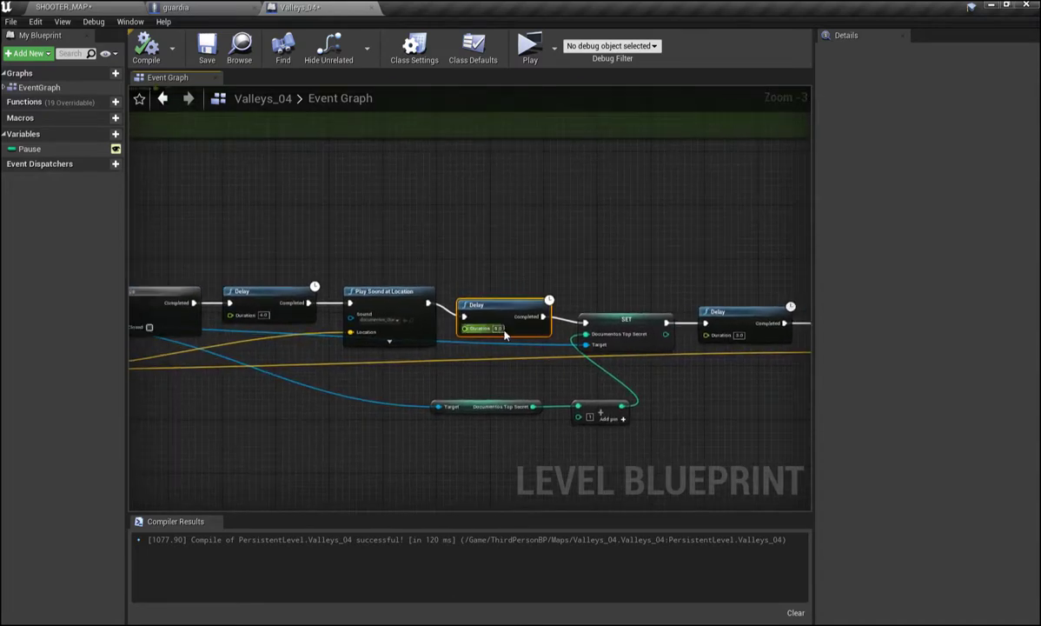
right_click_drag(448, 480, 494, 385)
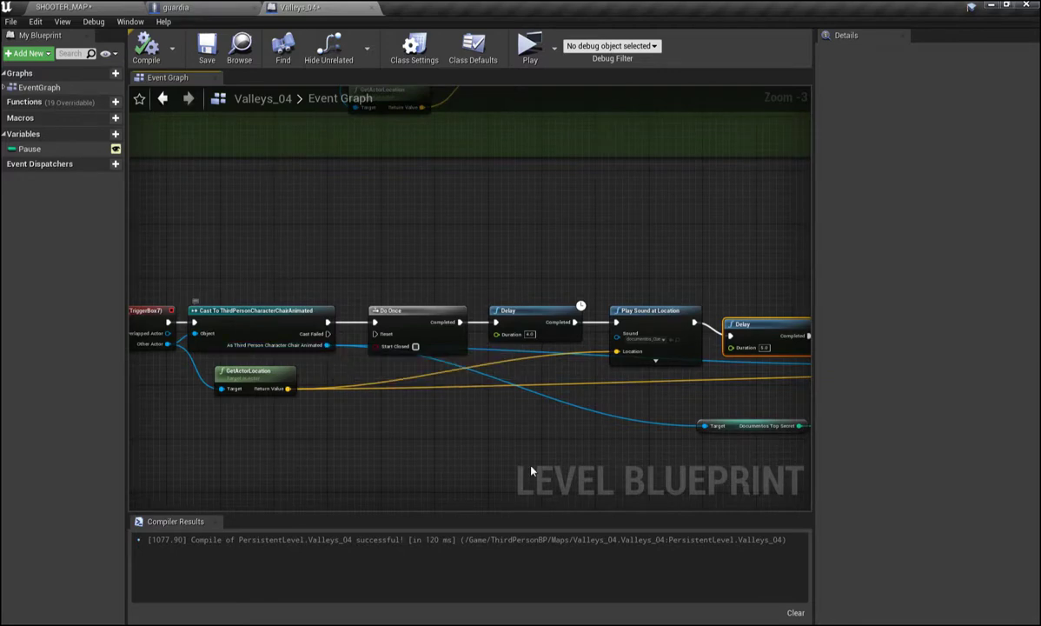
right_click_drag(532, 471, 386, 426)
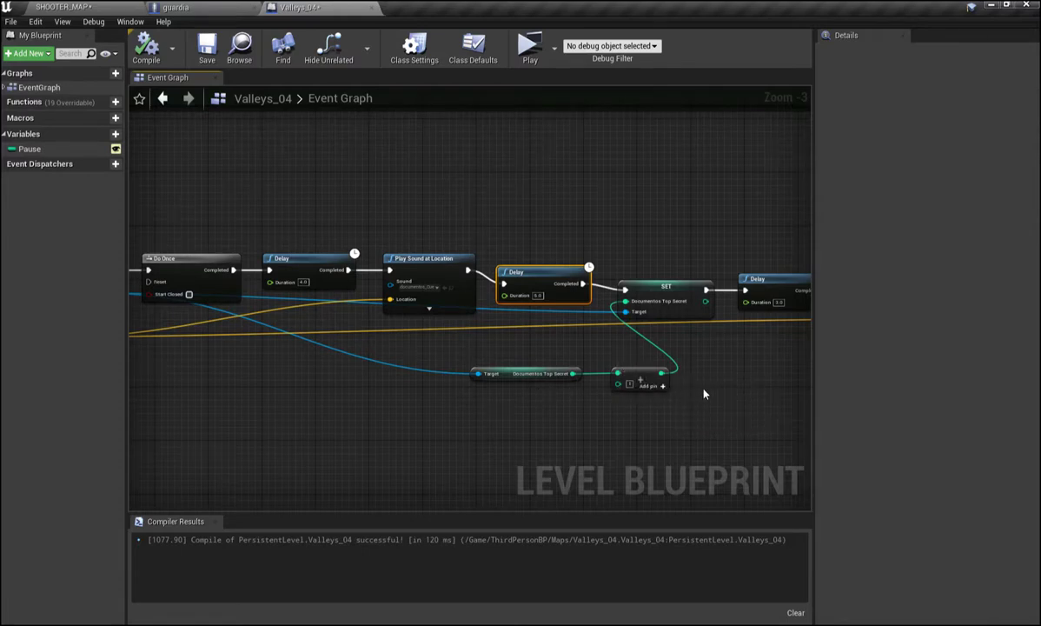
mouse_move(703, 394)
right_mouse_down()
mouse_move(635, 413)
mouse_move(535, 417)
right_mouse_up()
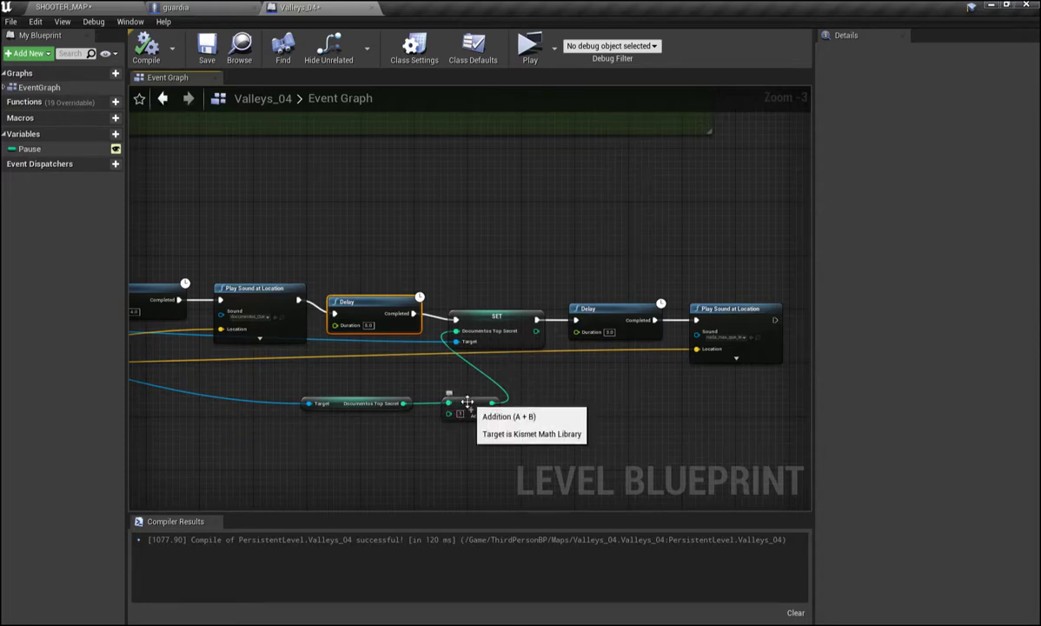
right_click_drag(537, 400, 501, 410)
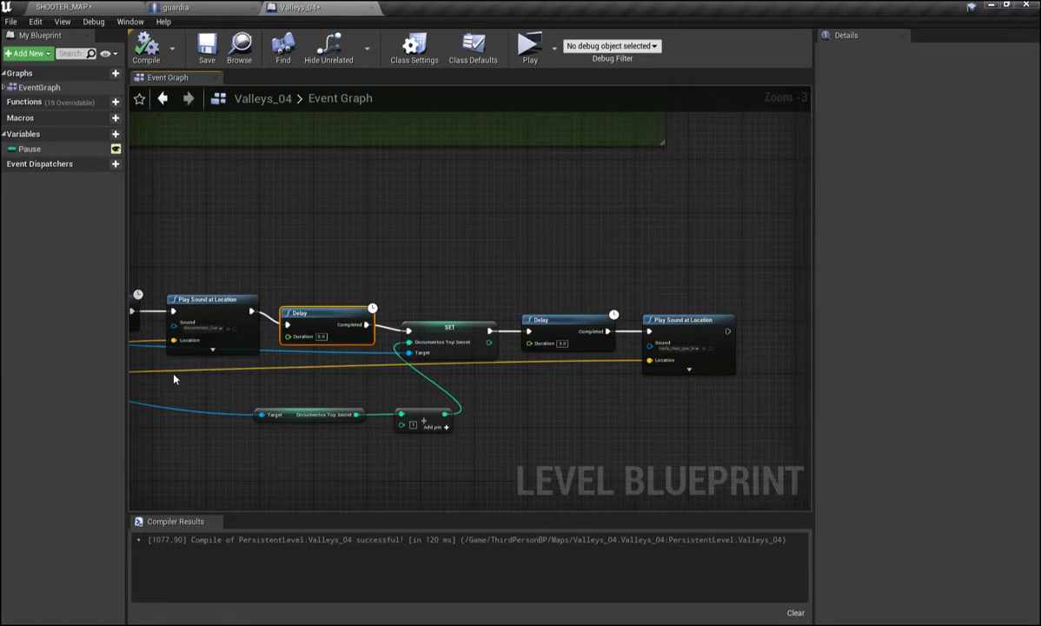
right_click_drag(174, 379, 543, 397)
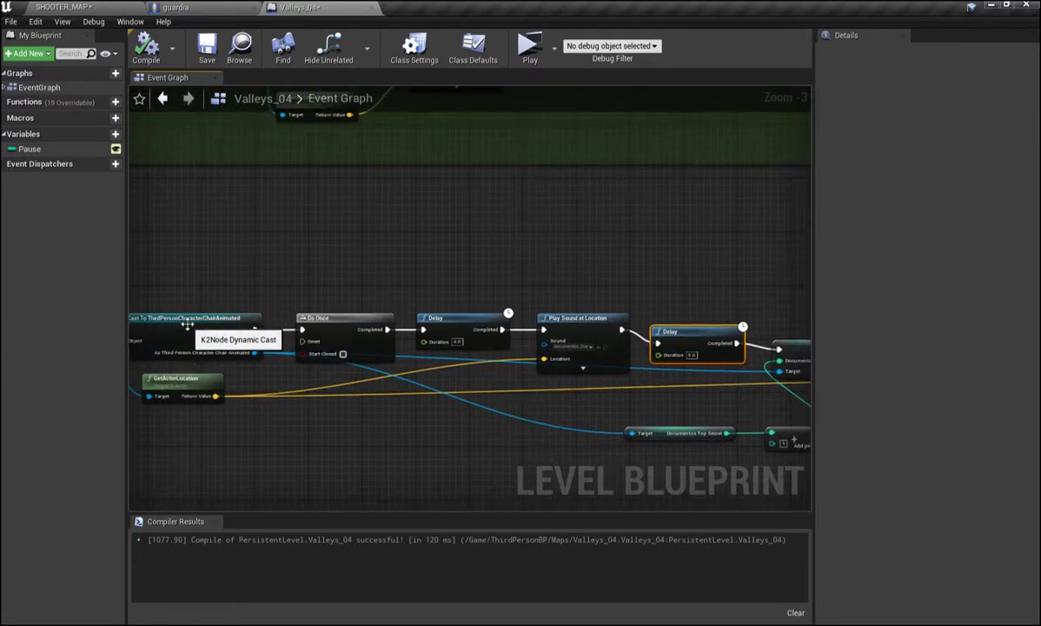
right_click_drag(286, 372, 166, 352)
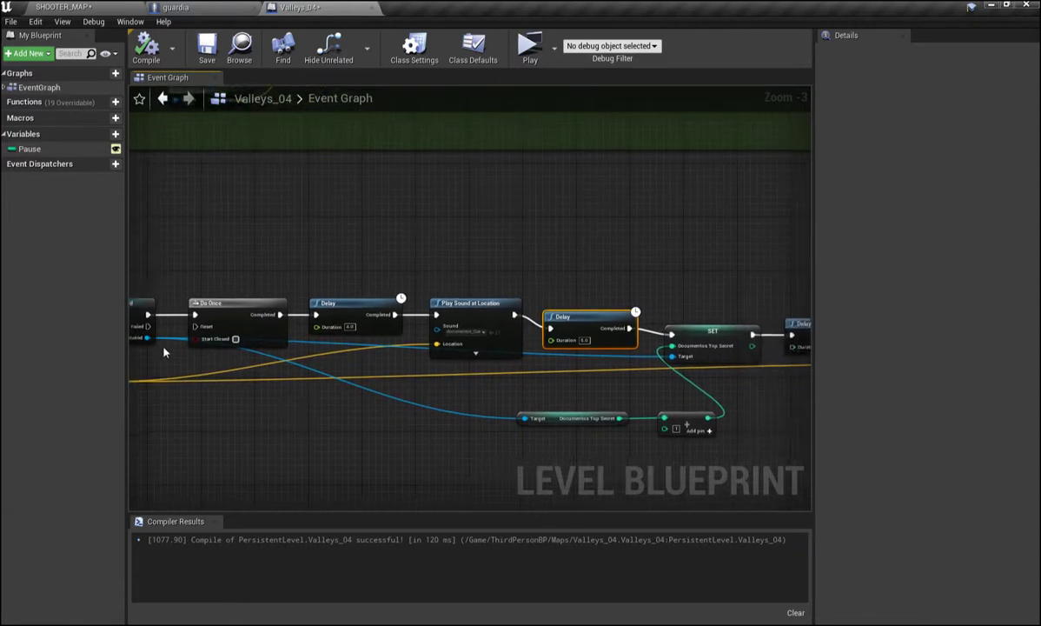
right_click_drag(567, 383, 499, 362)
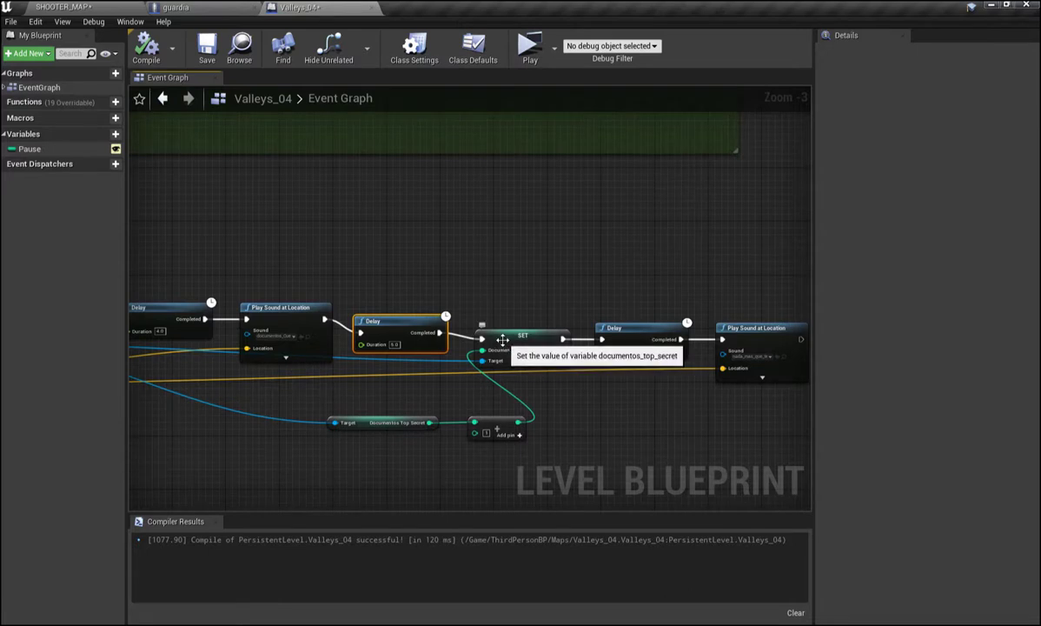
Select the documentos_top_secret SET node and nudge the following Delay node slightly upward.
left_click(502, 337)
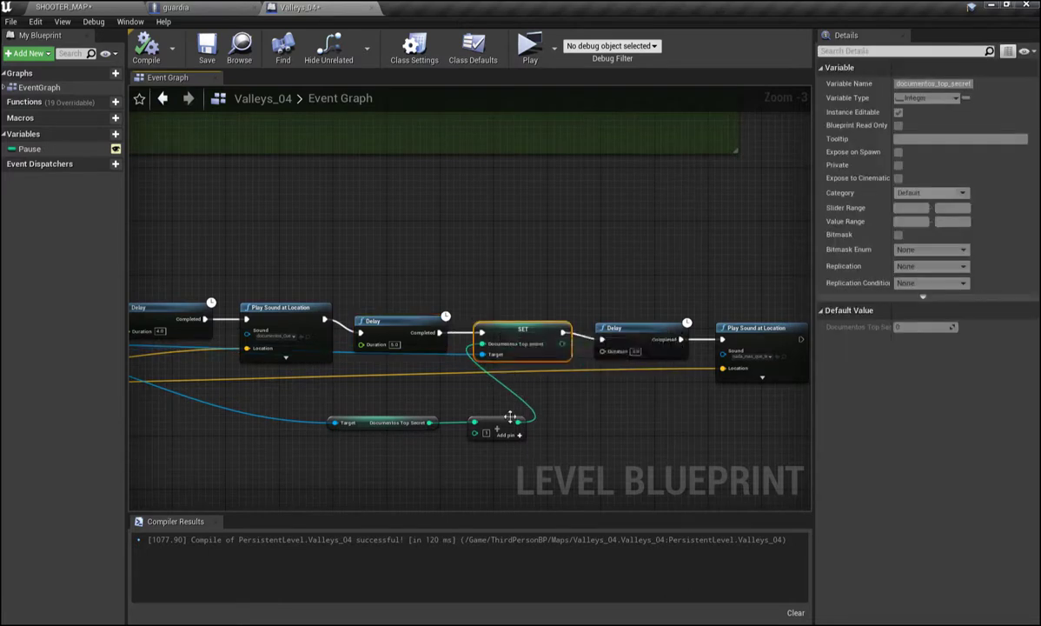
right_click_drag(583, 383, 526, 397)
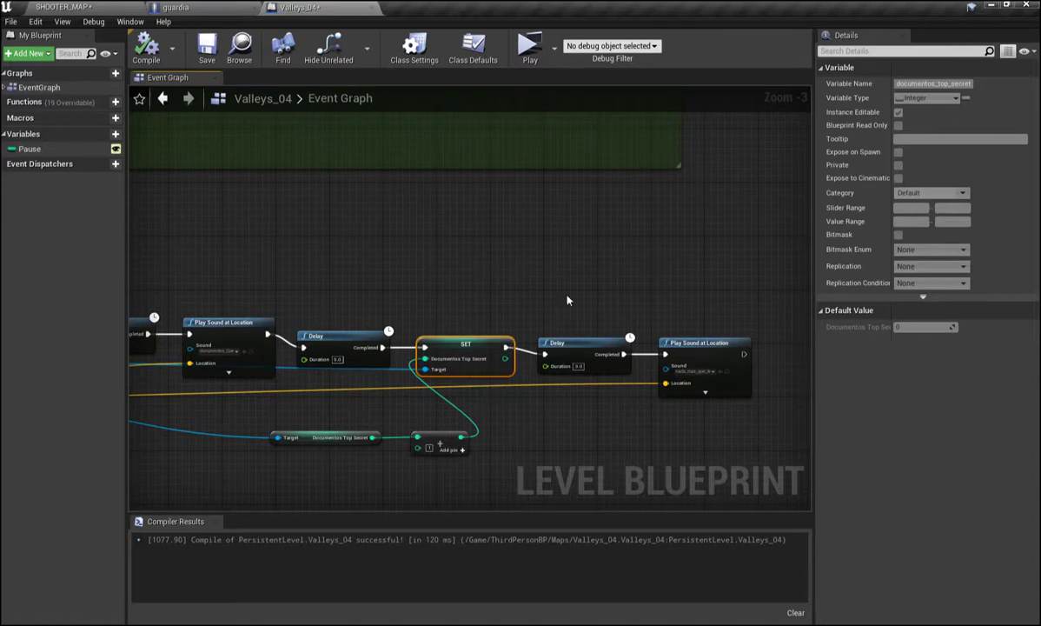
right_click_drag(569, 273, 536, 269)
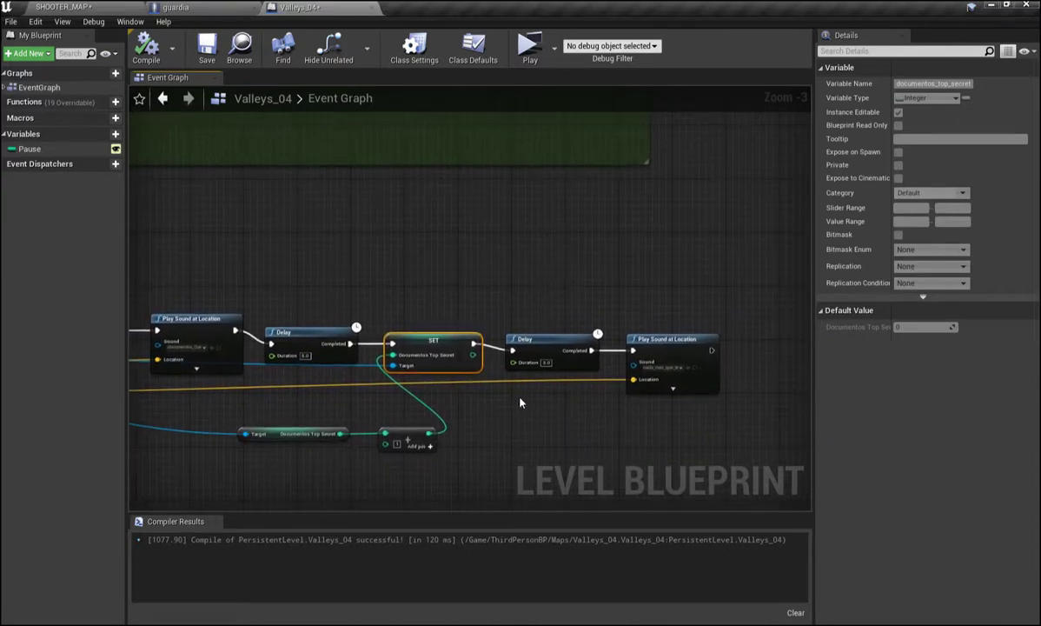
right_click_drag(521, 402, 499, 390)
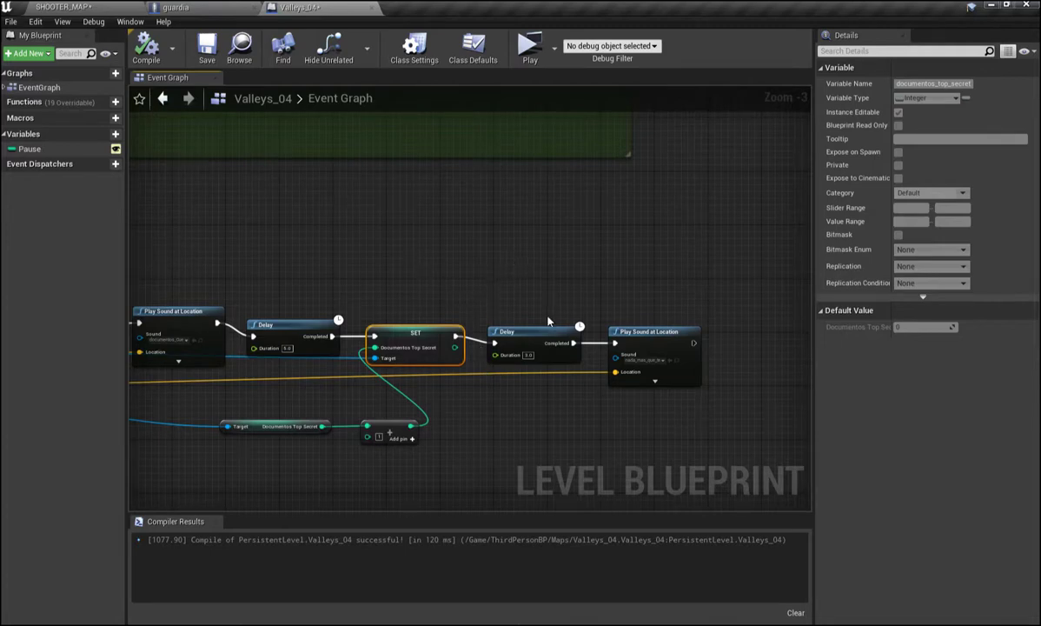
mouse_move(526, 342)
left_mouse_down()
mouse_move(520, 347)
mouse_move(522, 334)
left_mouse_up()
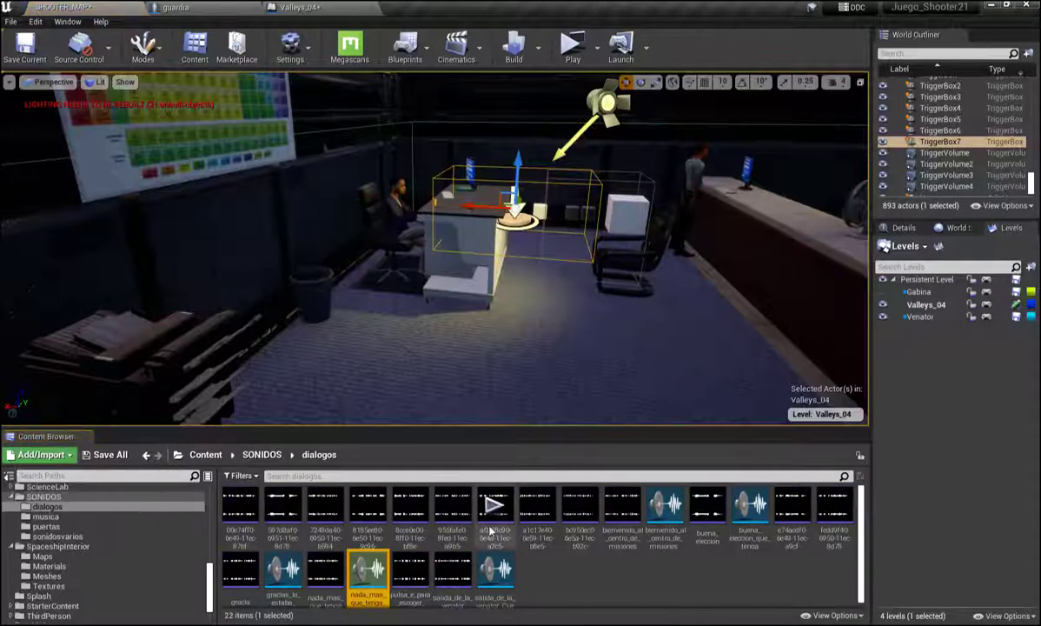
Preview the dialogue sound, launch the level standalone, and lower the Windows system volume.
left_click(363, 563)
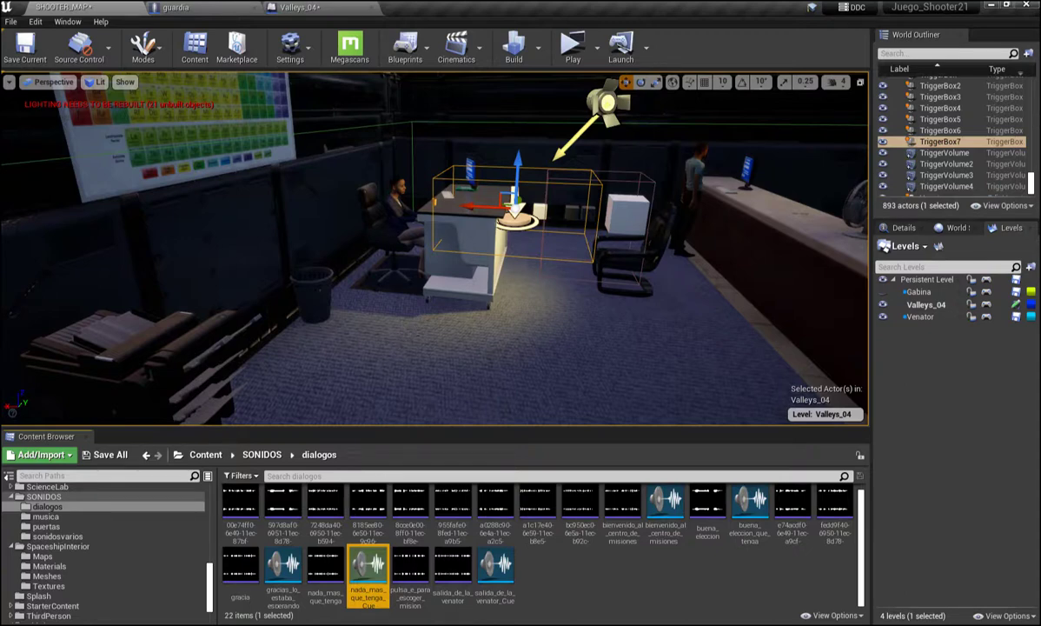
left_click(566, 50)
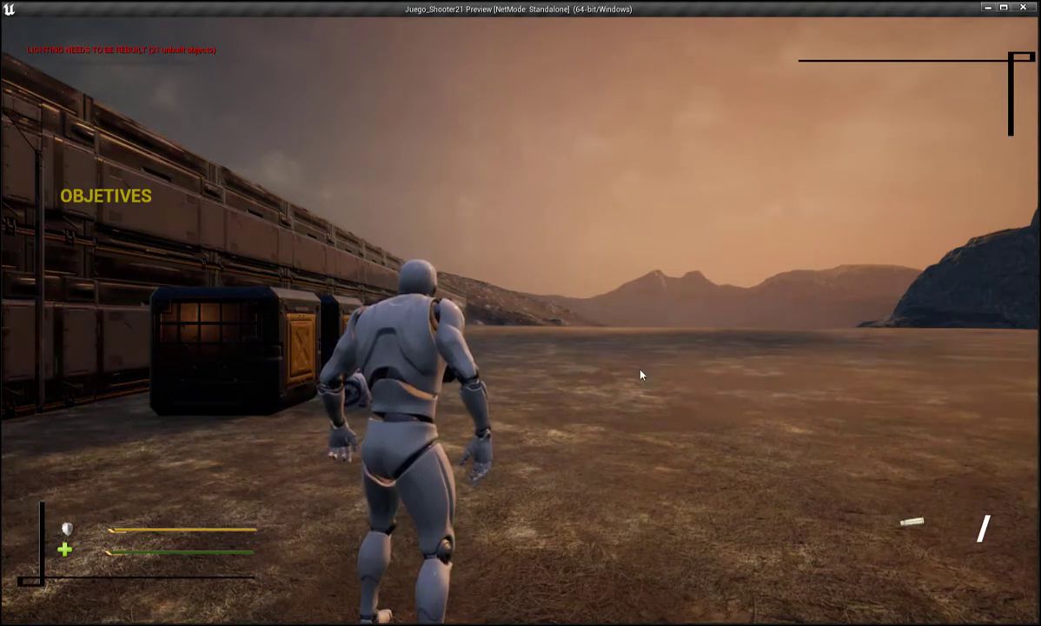
key("super")
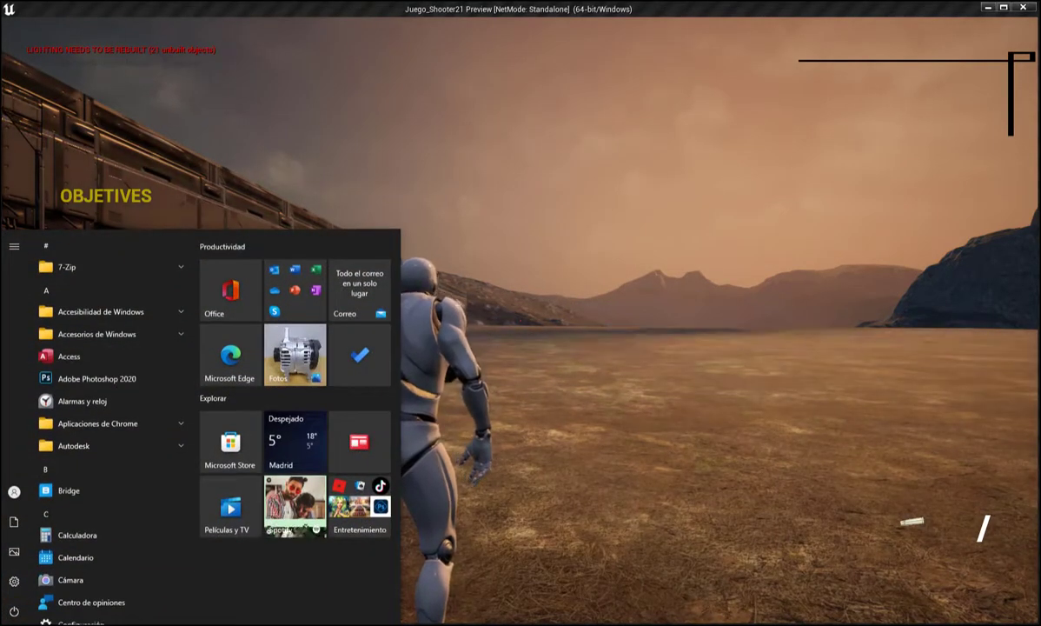
left_click(949, 624)
left_click_drag(929, 609, 913, 613)
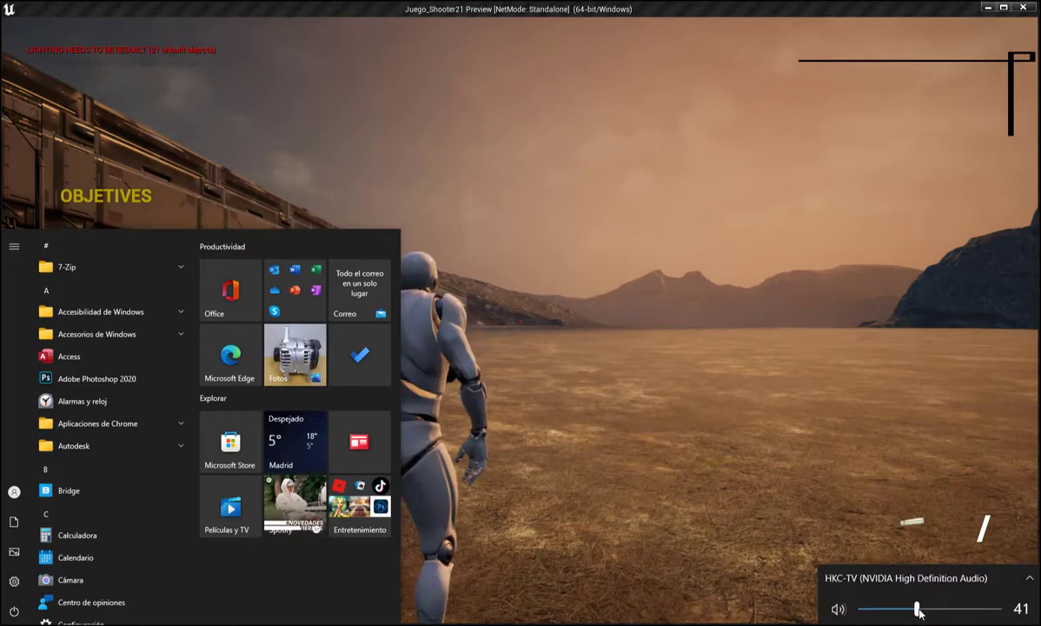
left_click(525, 313)
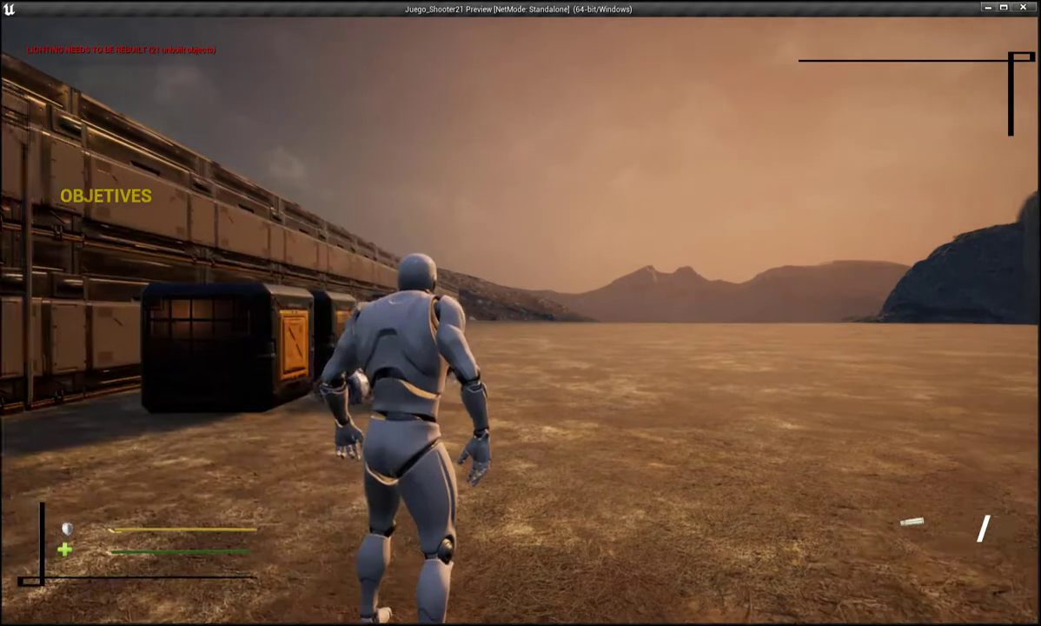
Run the character through the doors, corridors and locker hall into the reception hall.
key("w")
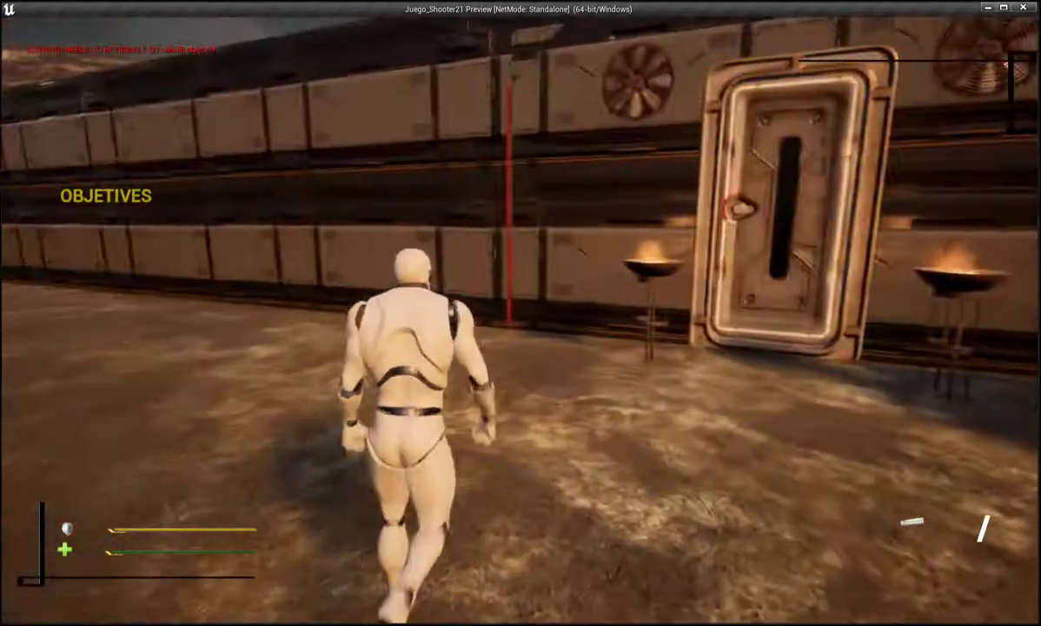
key("w")
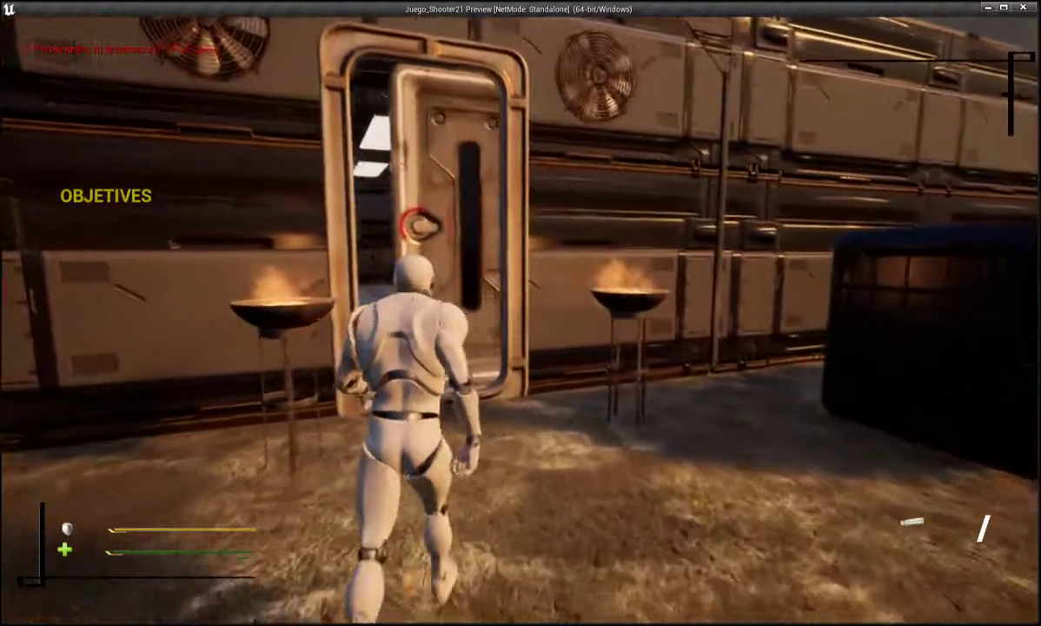
key("w")
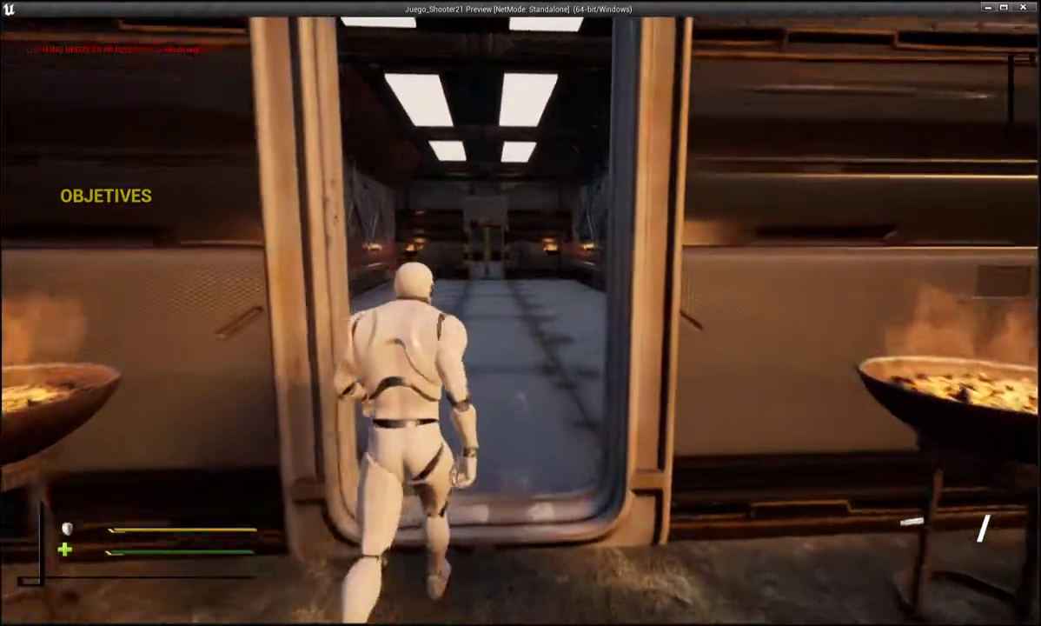
key("w")
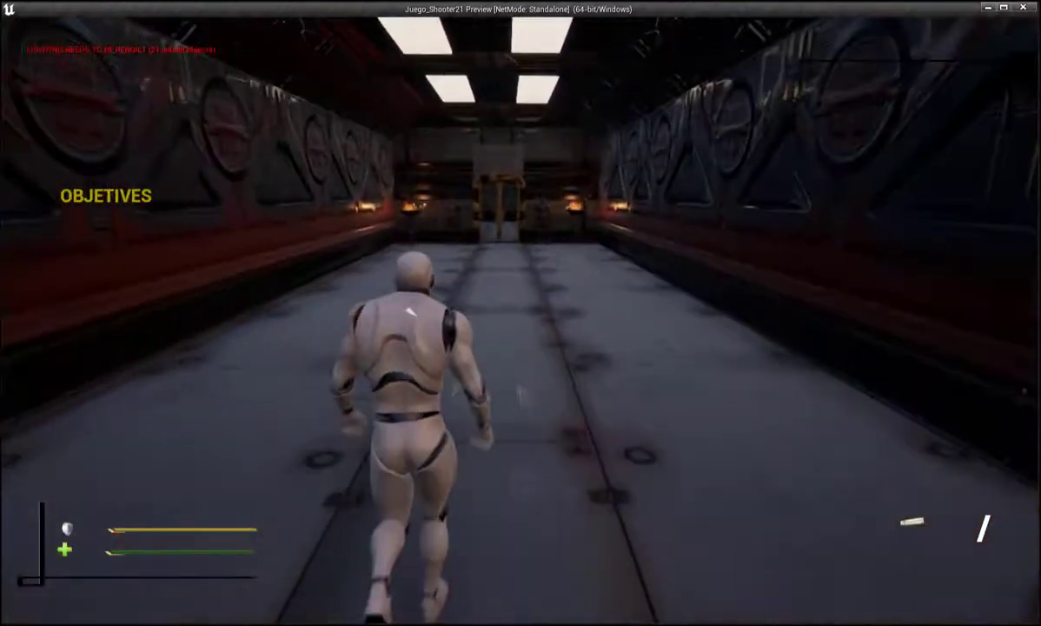
key("w")
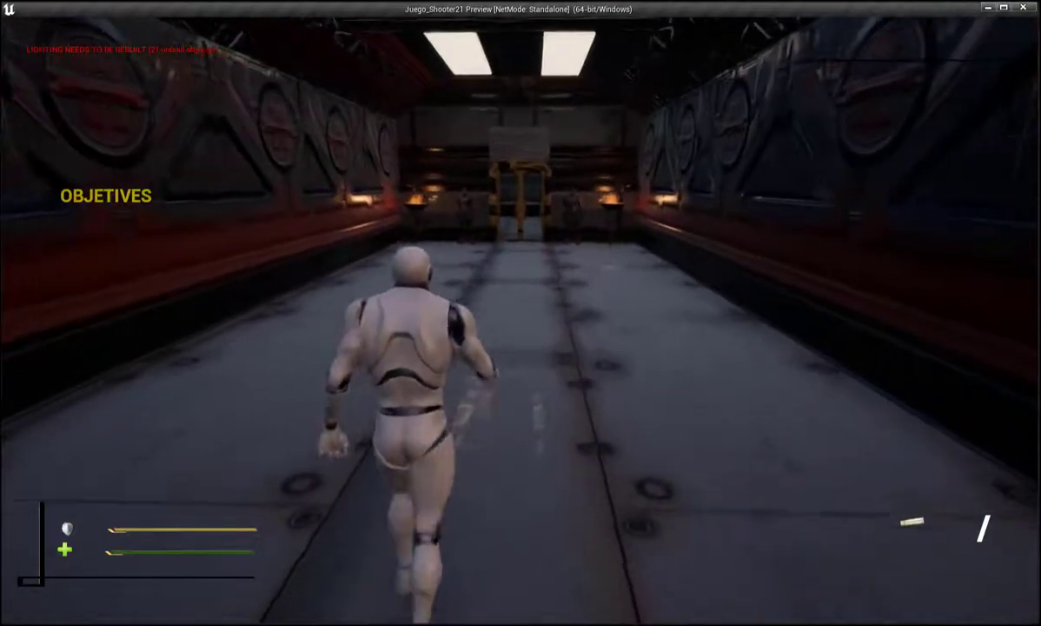
key("w")
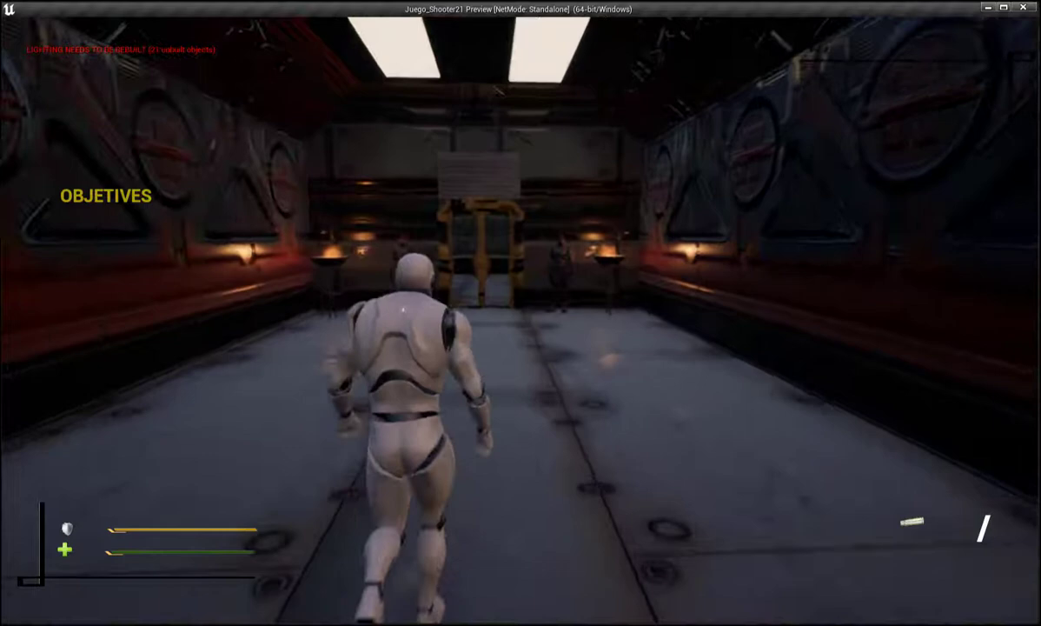
key("w")
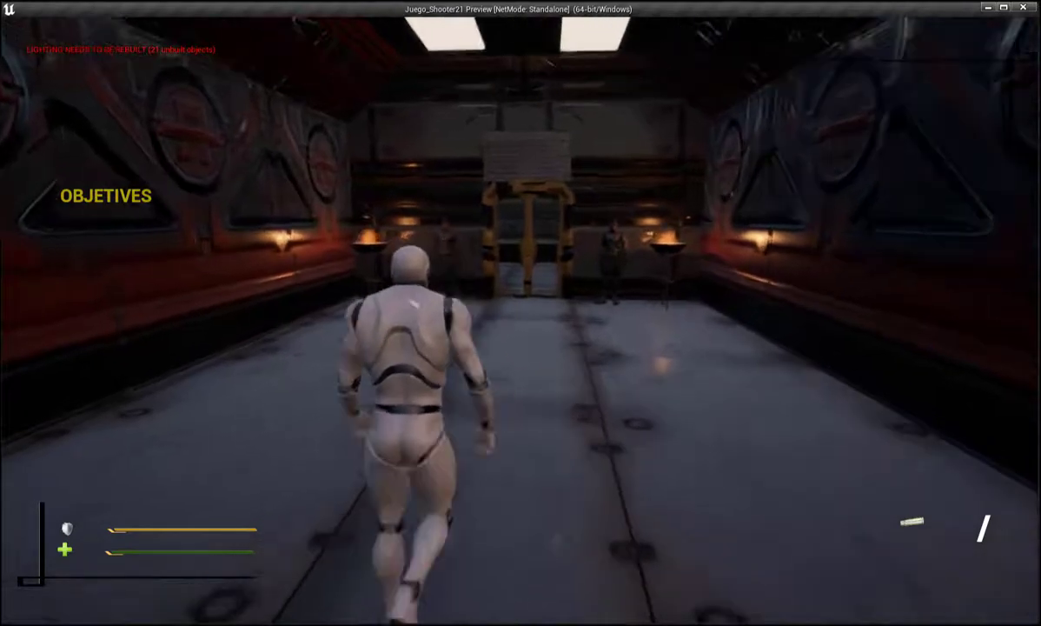
key("w")
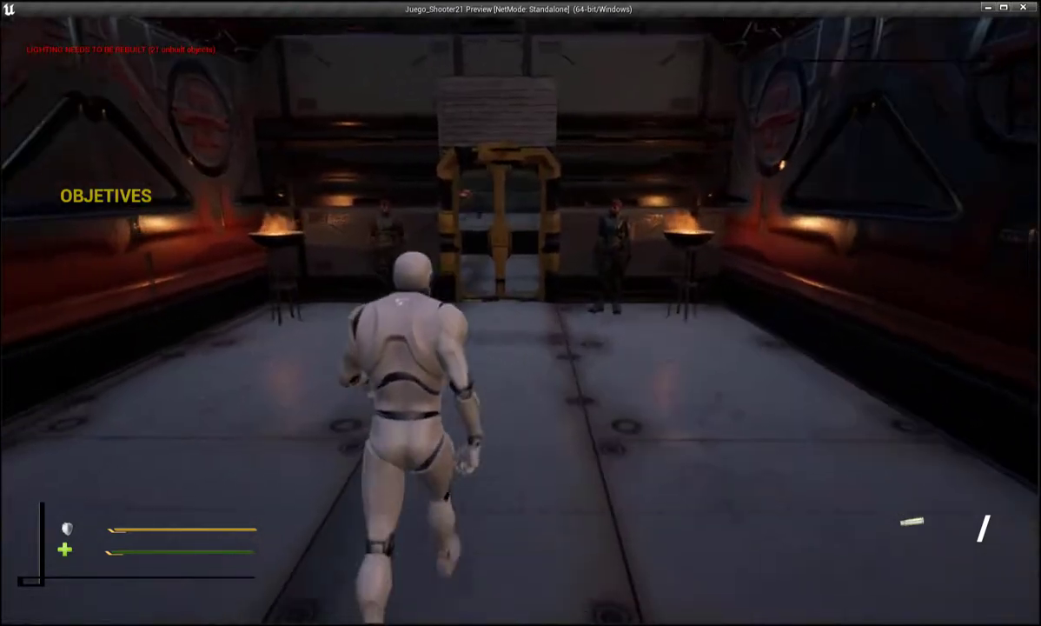
key("w")
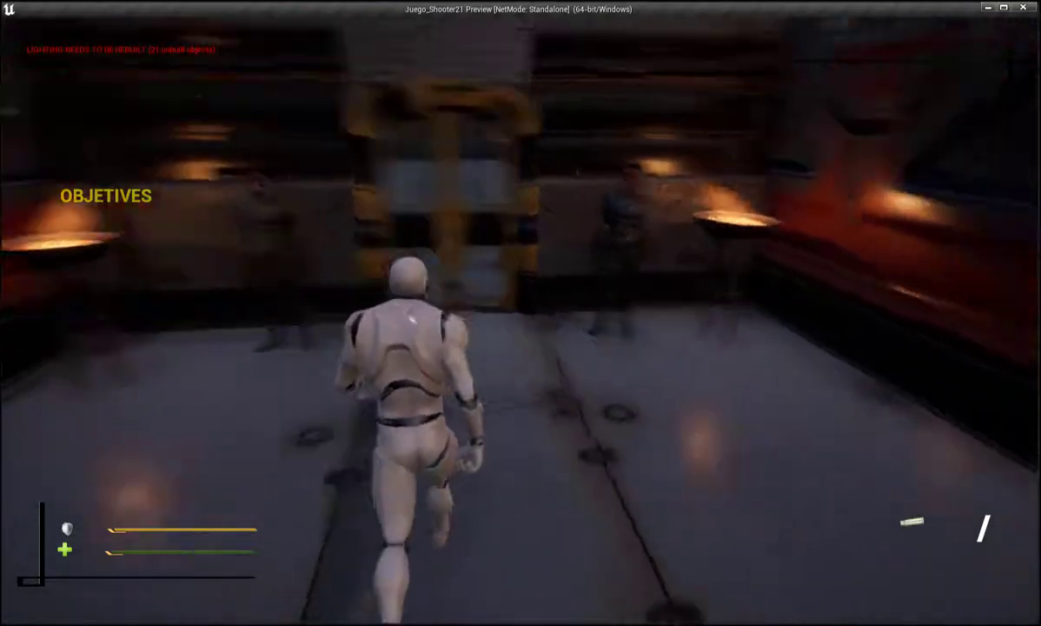
key("w")
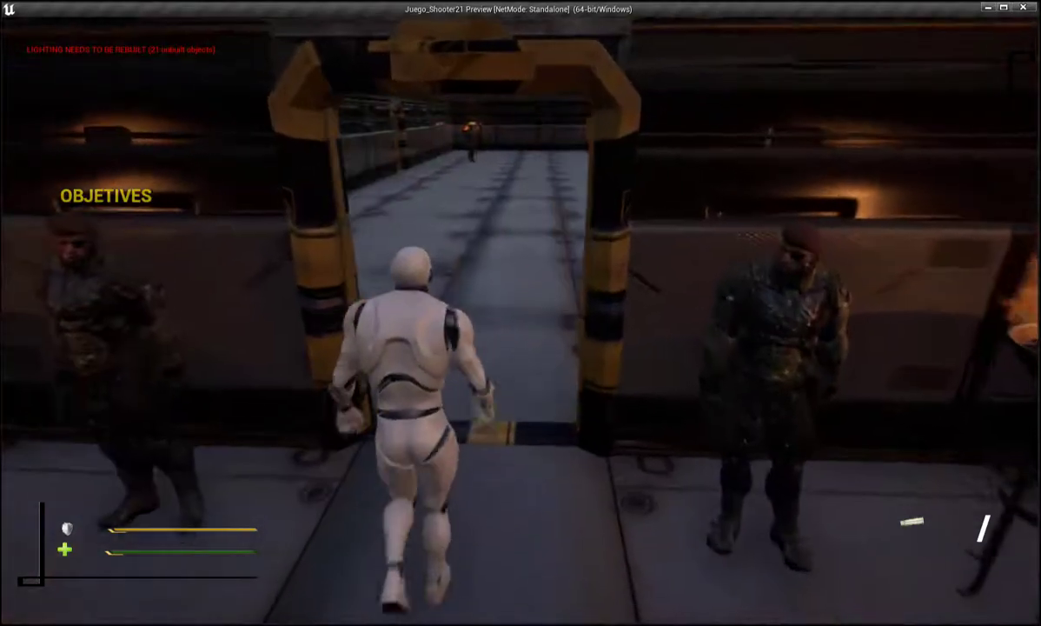
key("w")
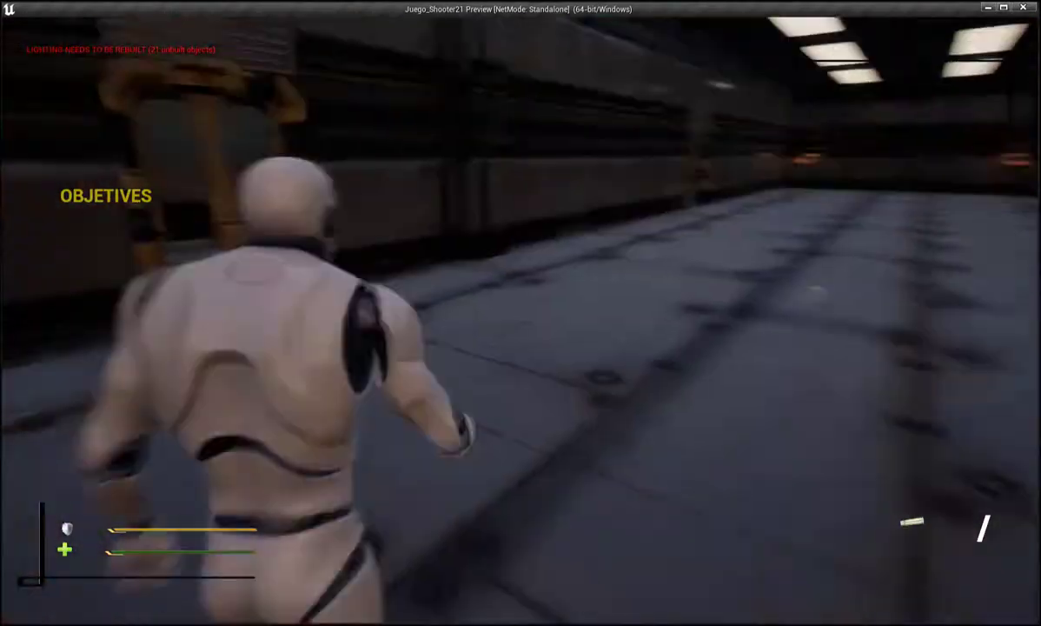
key("w")
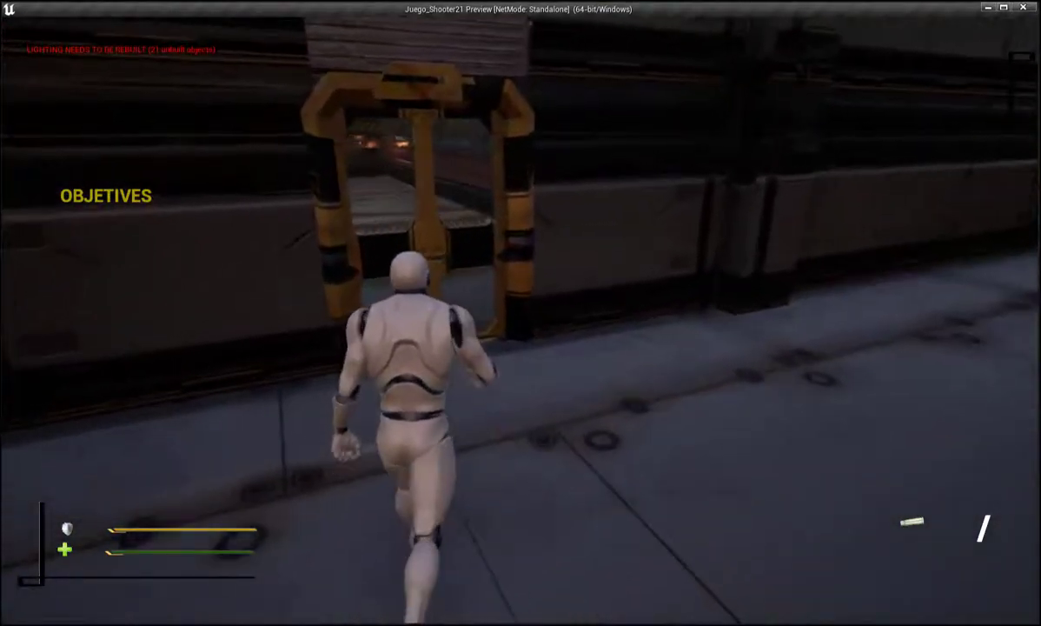
key("w")
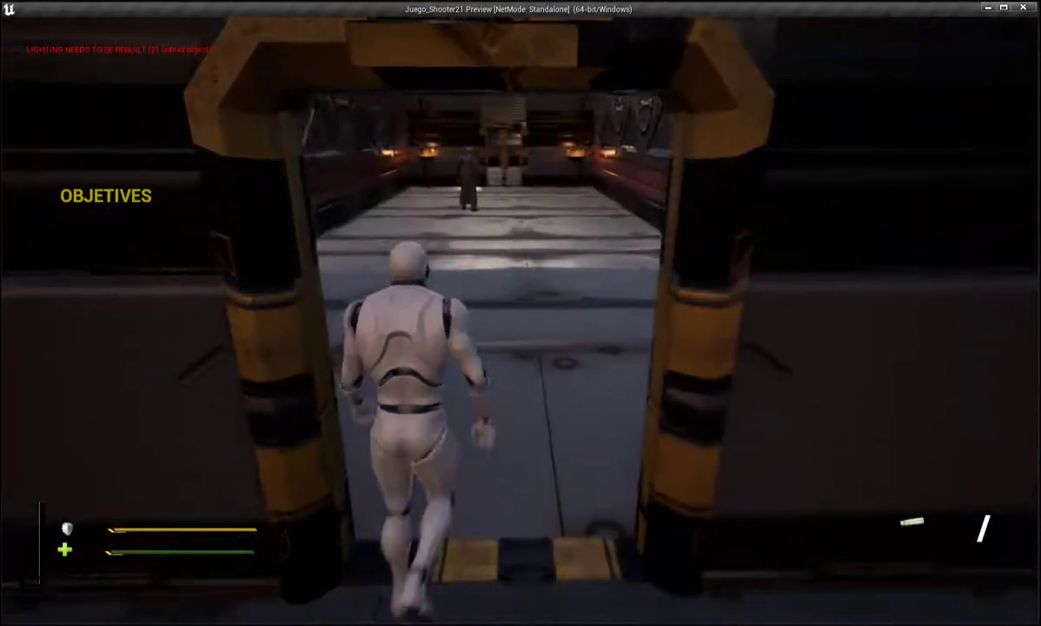
key("w")
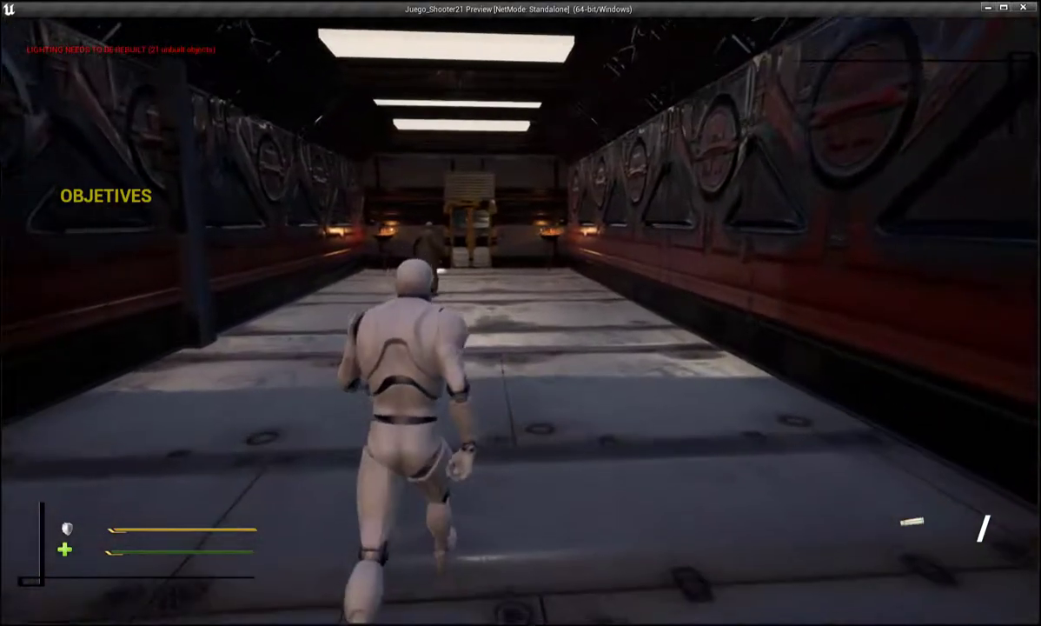
key("w")
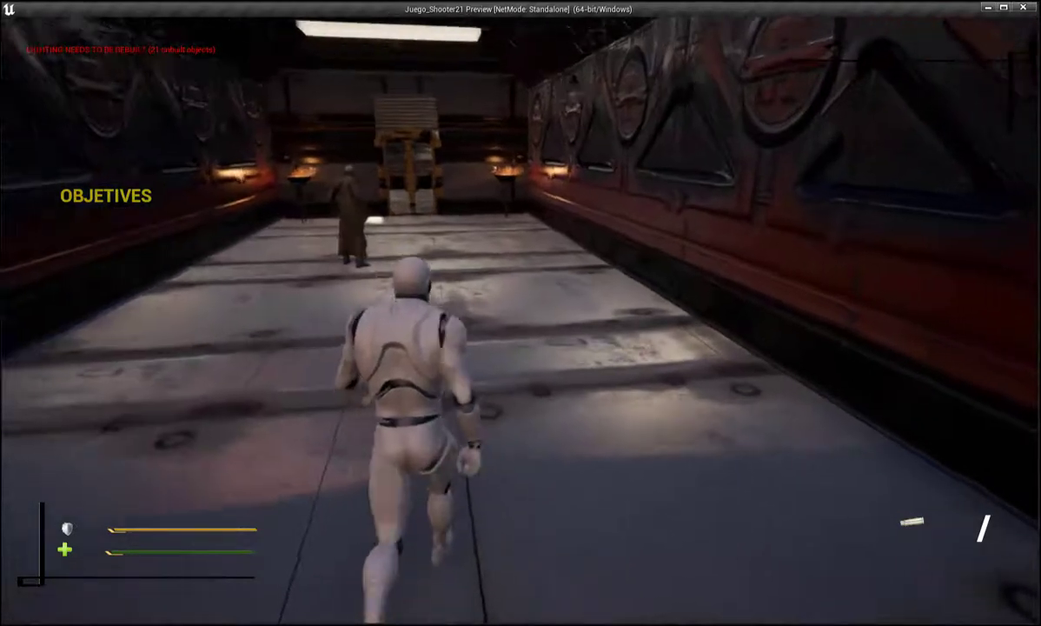
key("w")
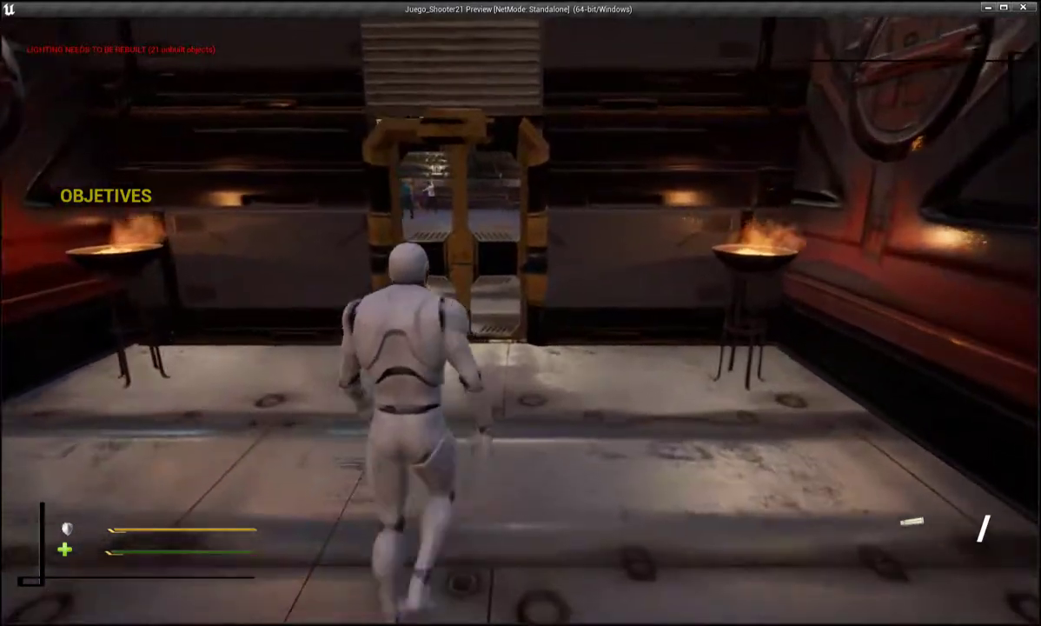
key("w")
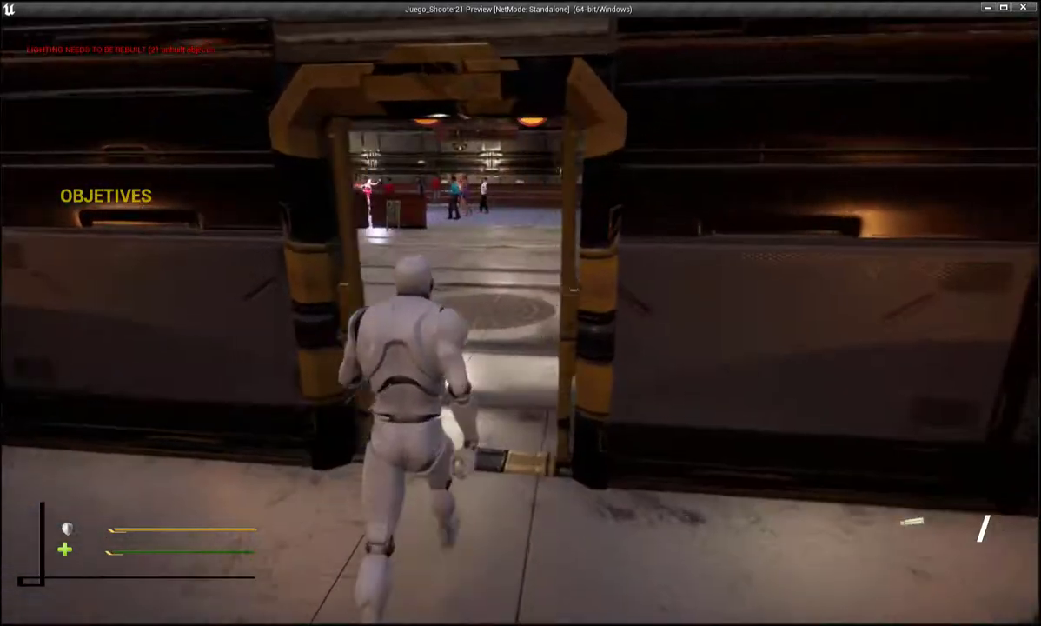
key("w")
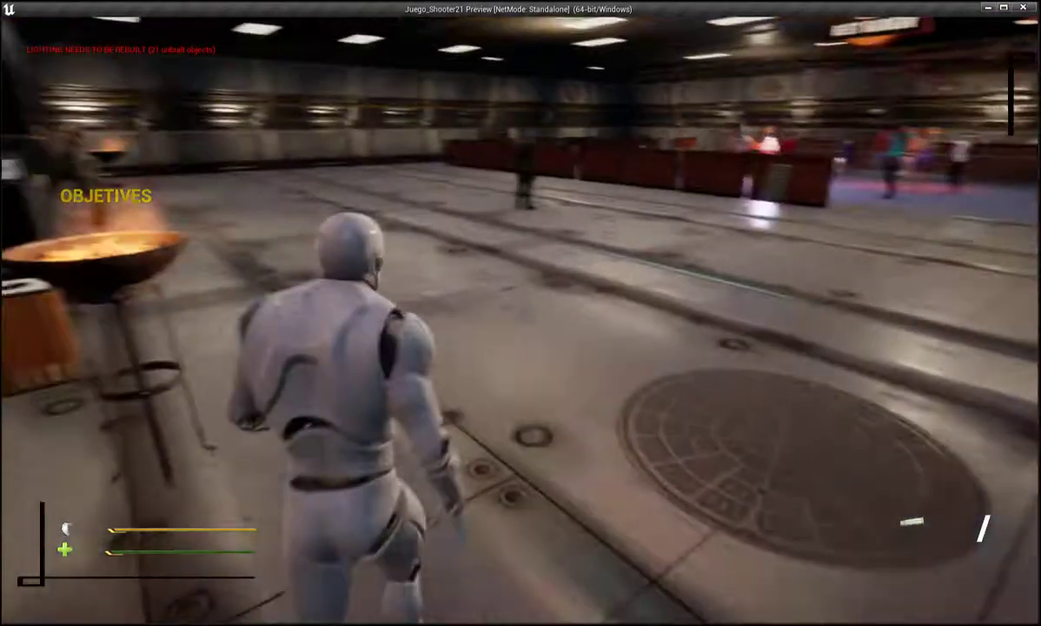
key("w")
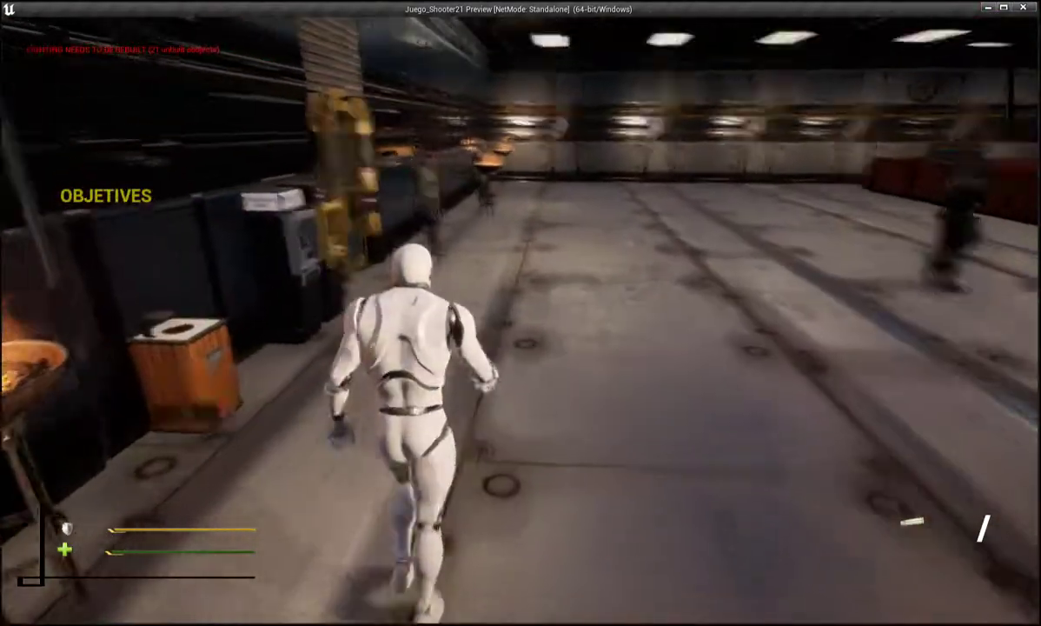
key("w")
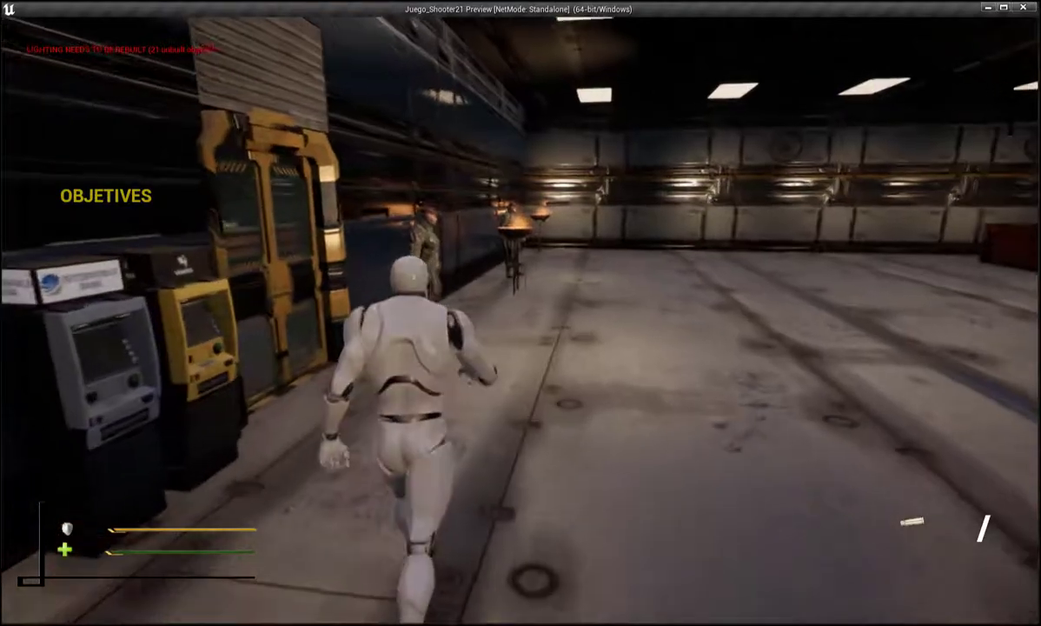
key("w")
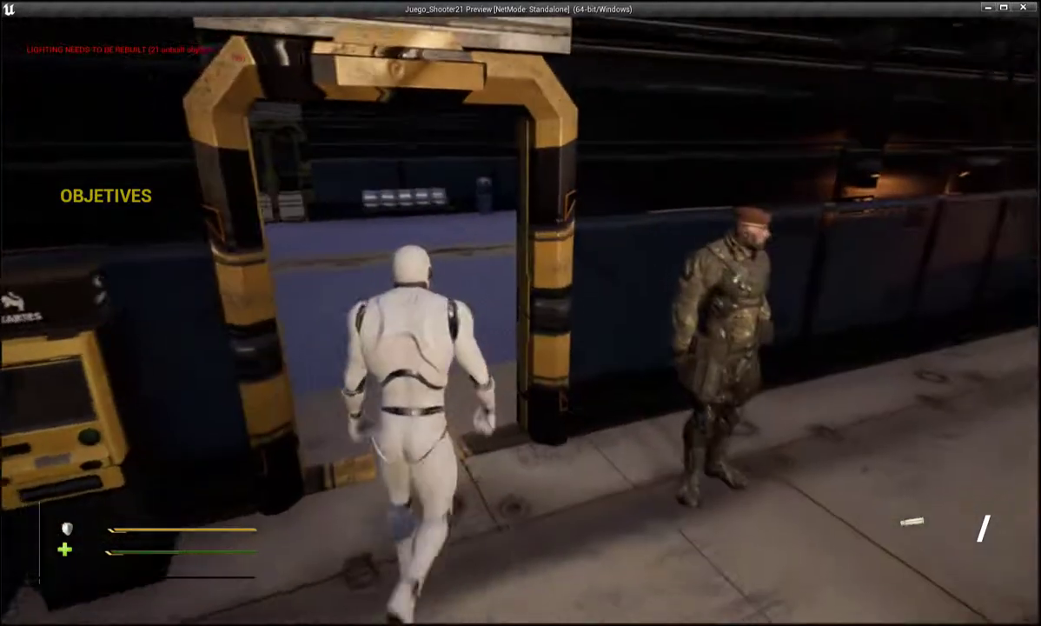
key("w")
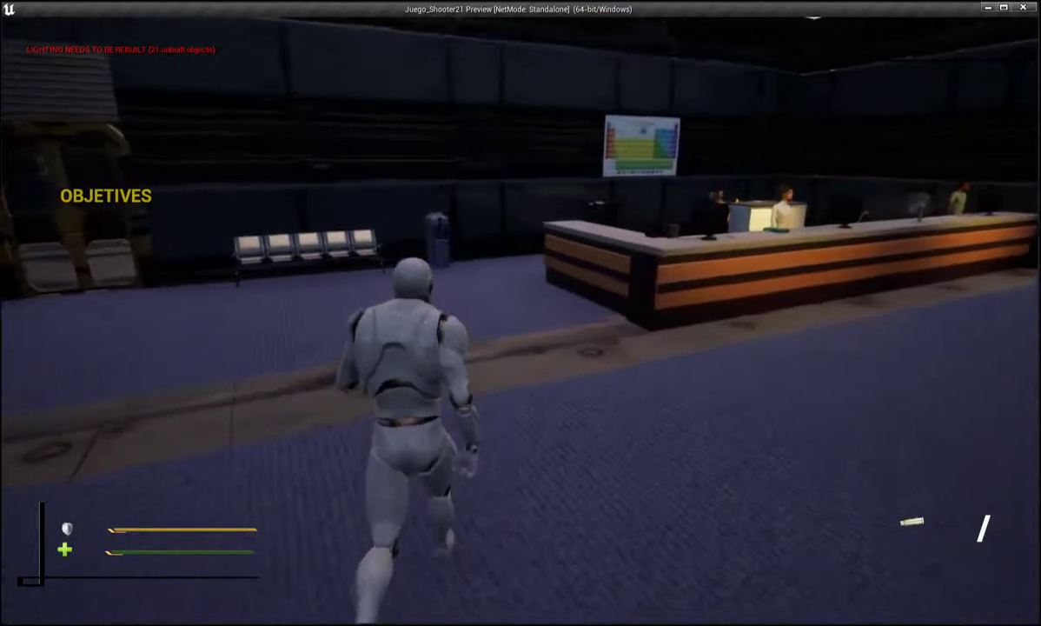
Run along the reception counter to the chair and sit, making the Top Secret counter read 1.
key("w")
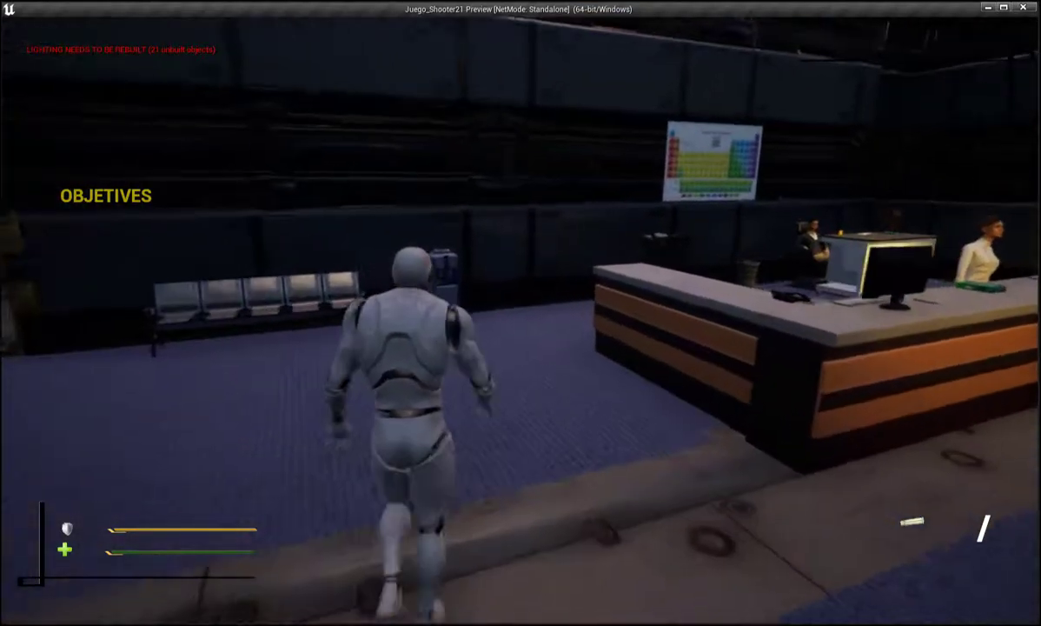
key("w")
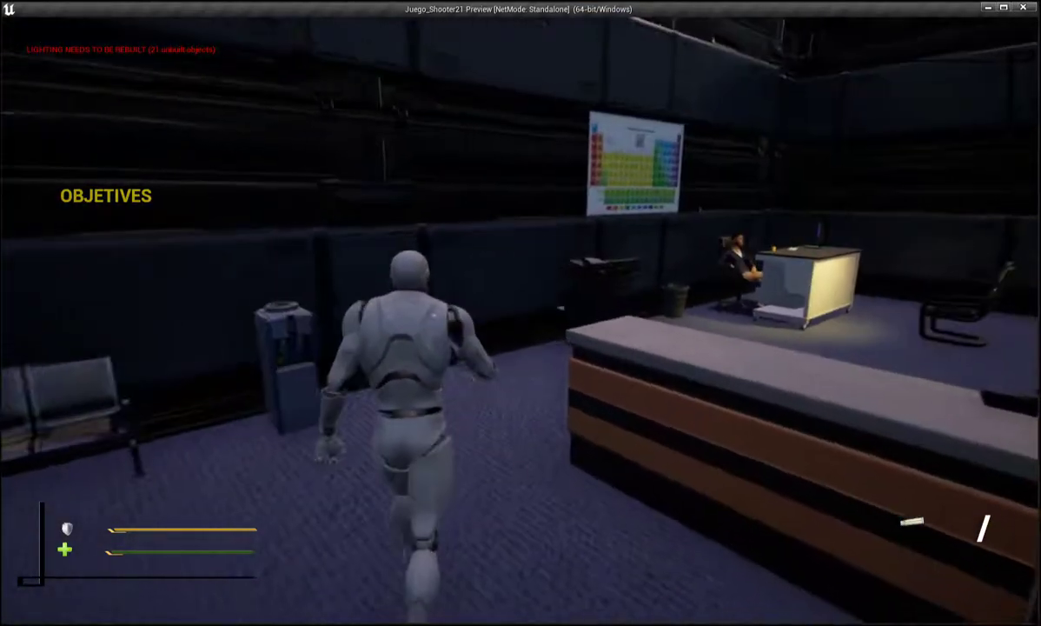
key("w")
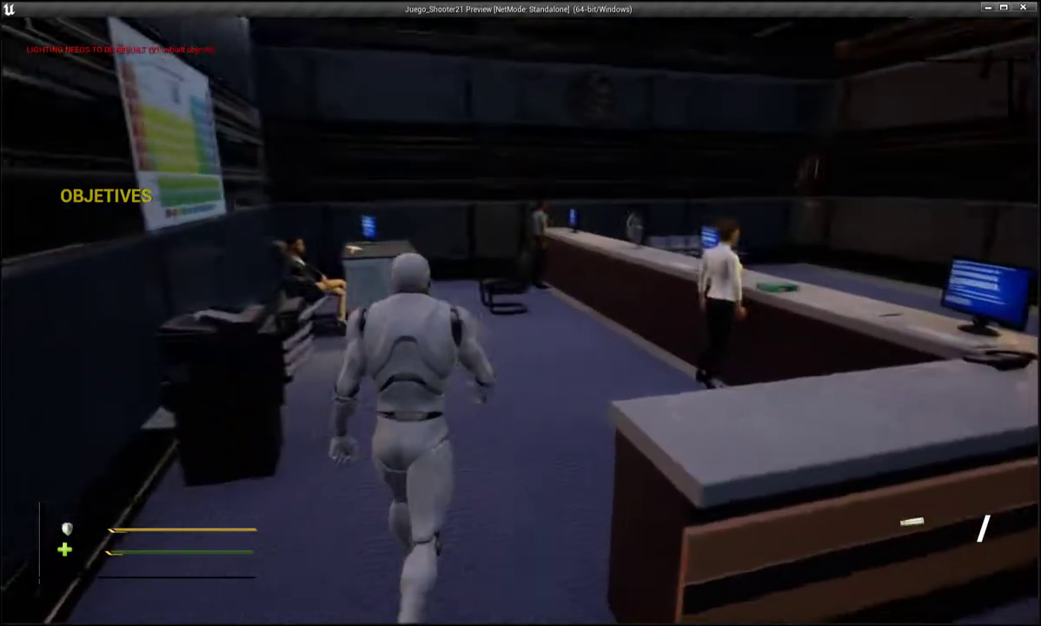
key("w")
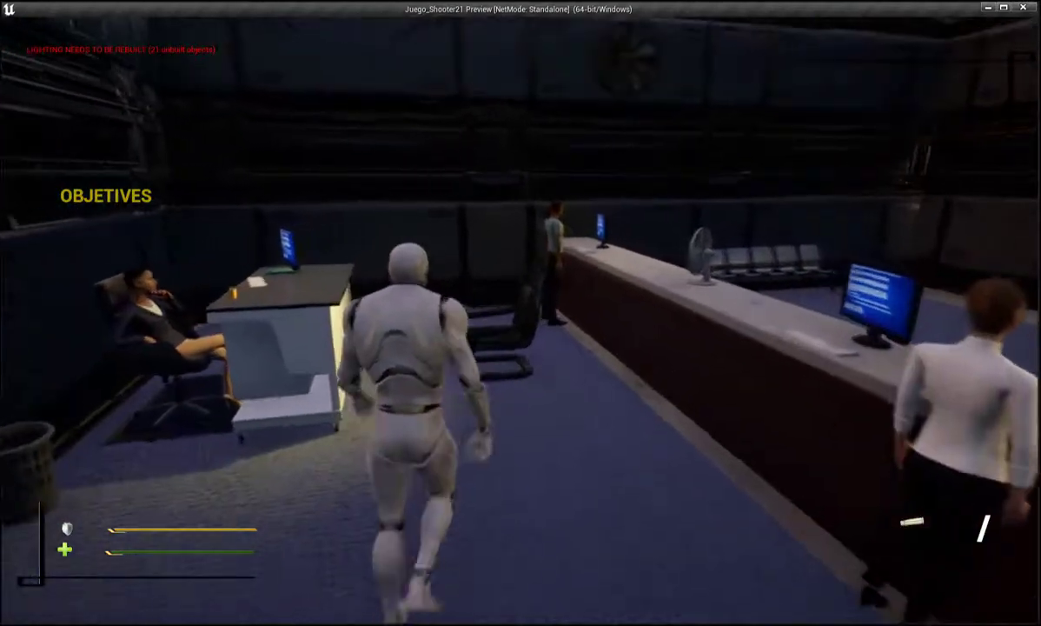
key("w")
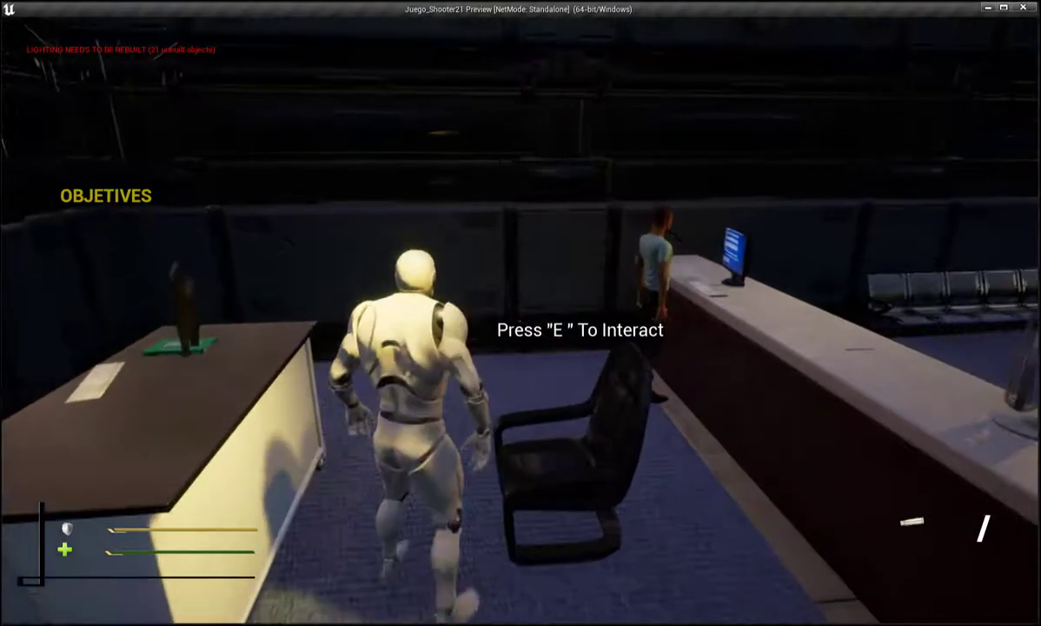
key("e")
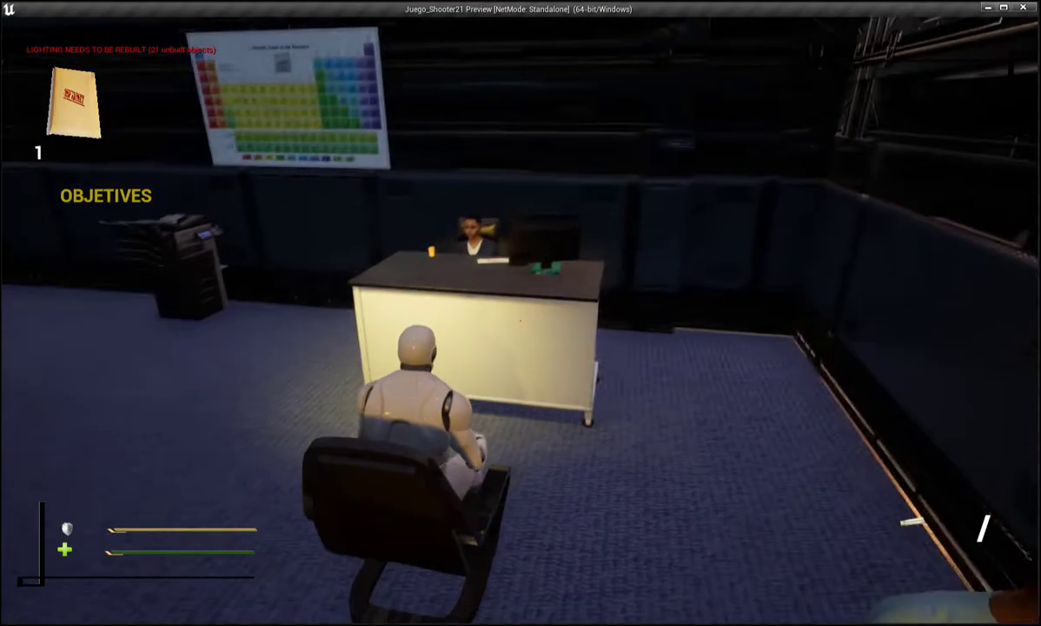
Stand up from the chair and run past the desk across the hall to the yellow doorway.
key("e")
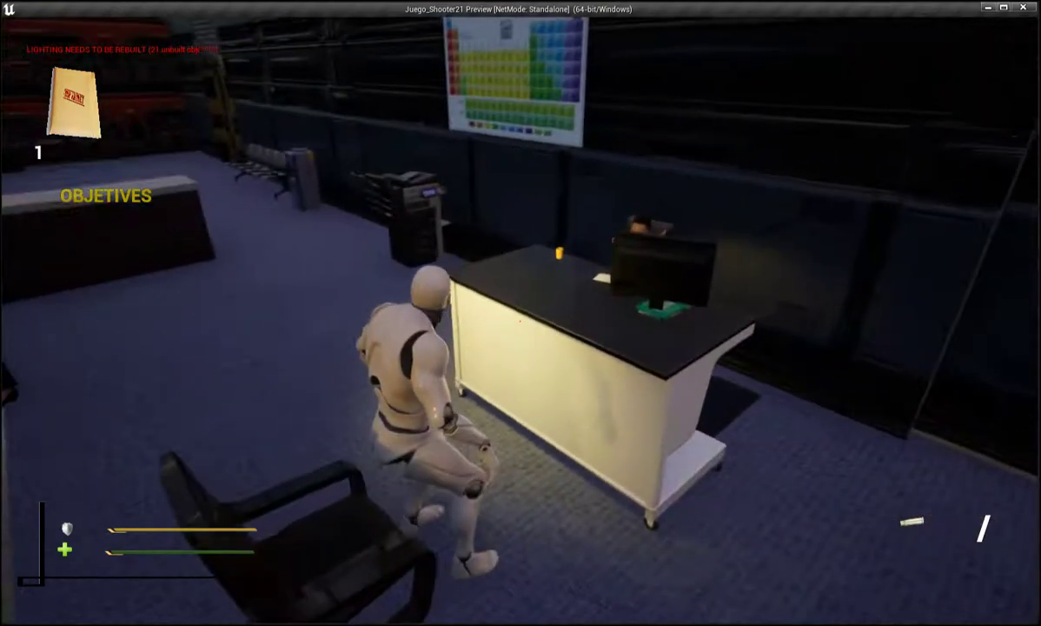
key("w")
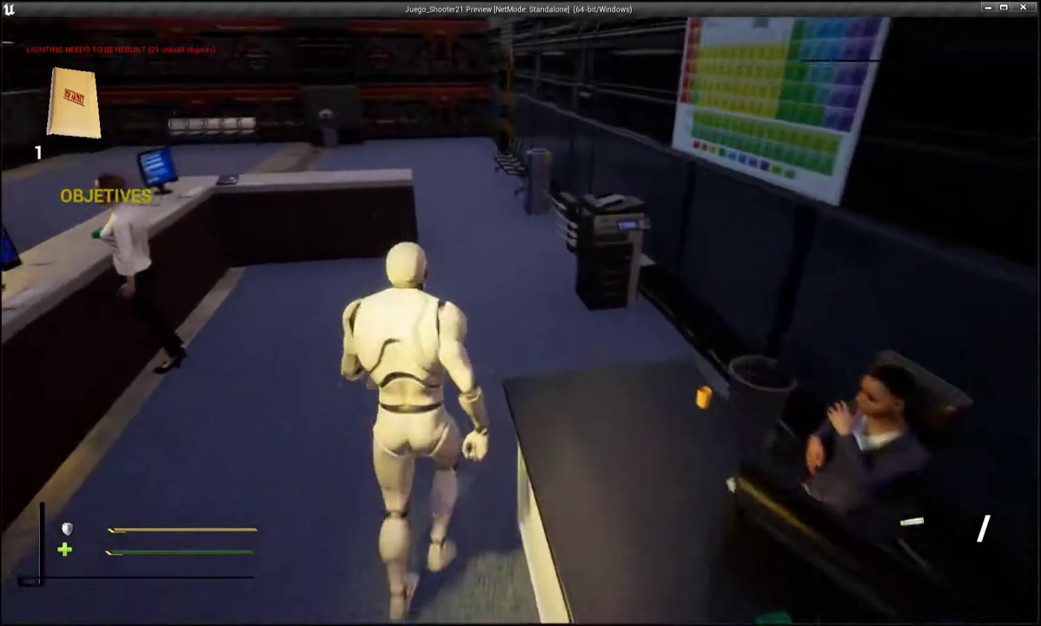
key("w")
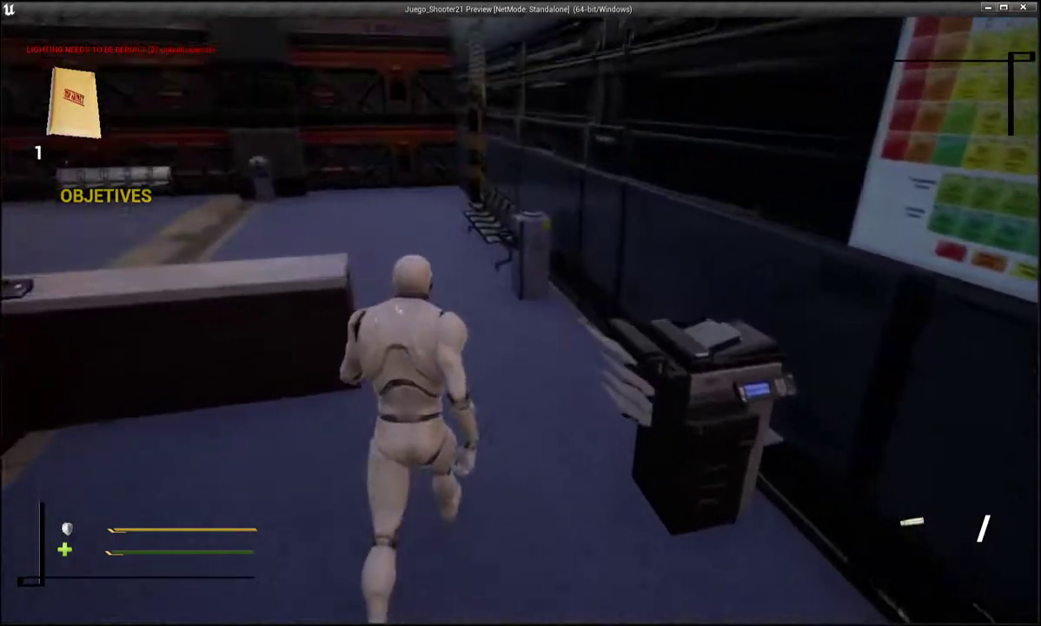
key("w")
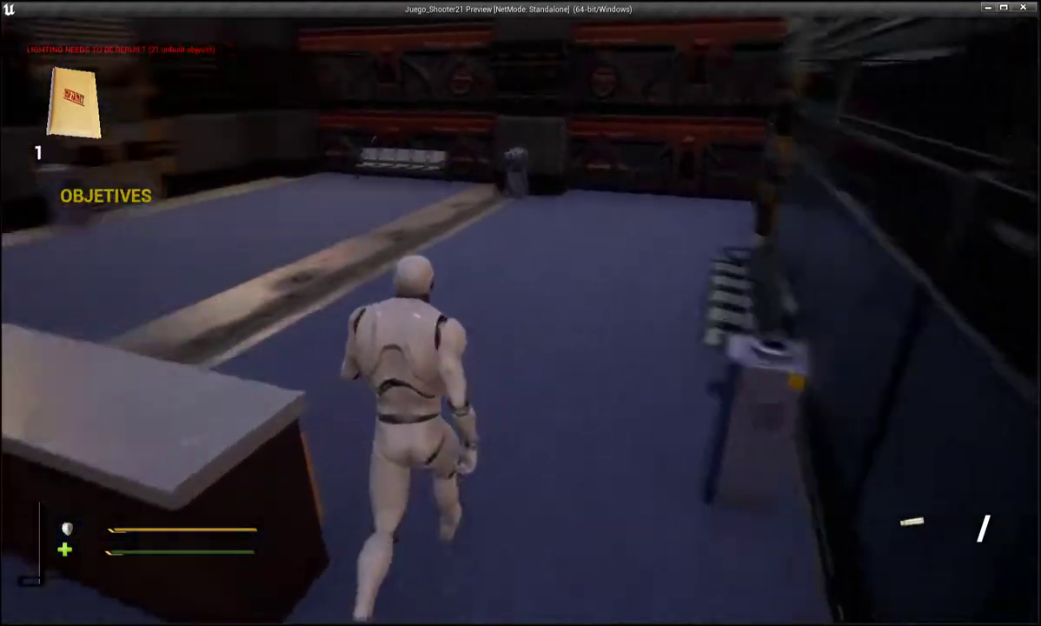
key("w")
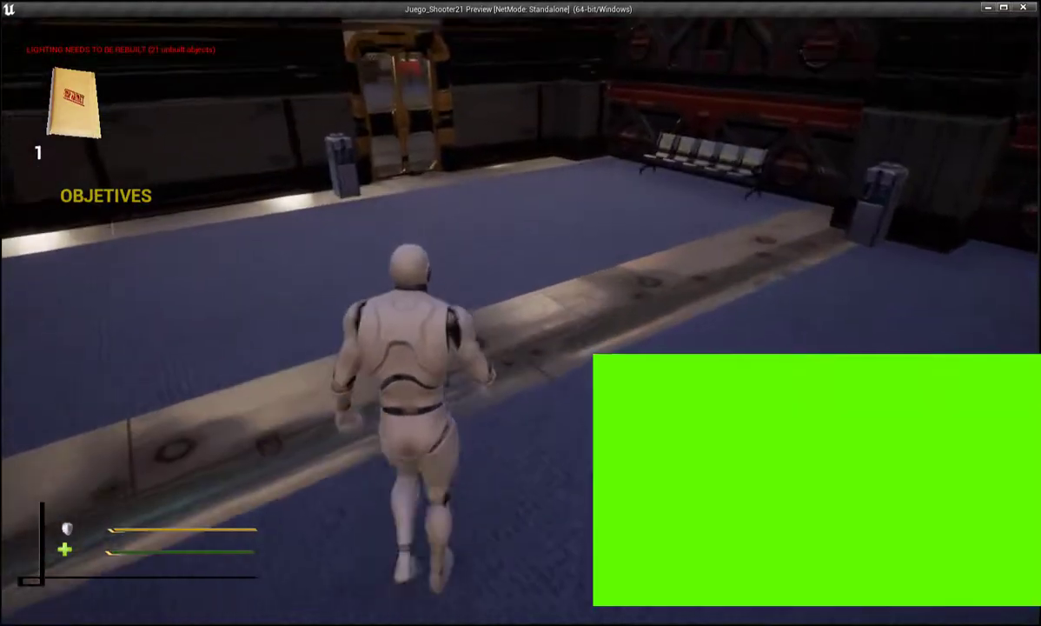
key("w")
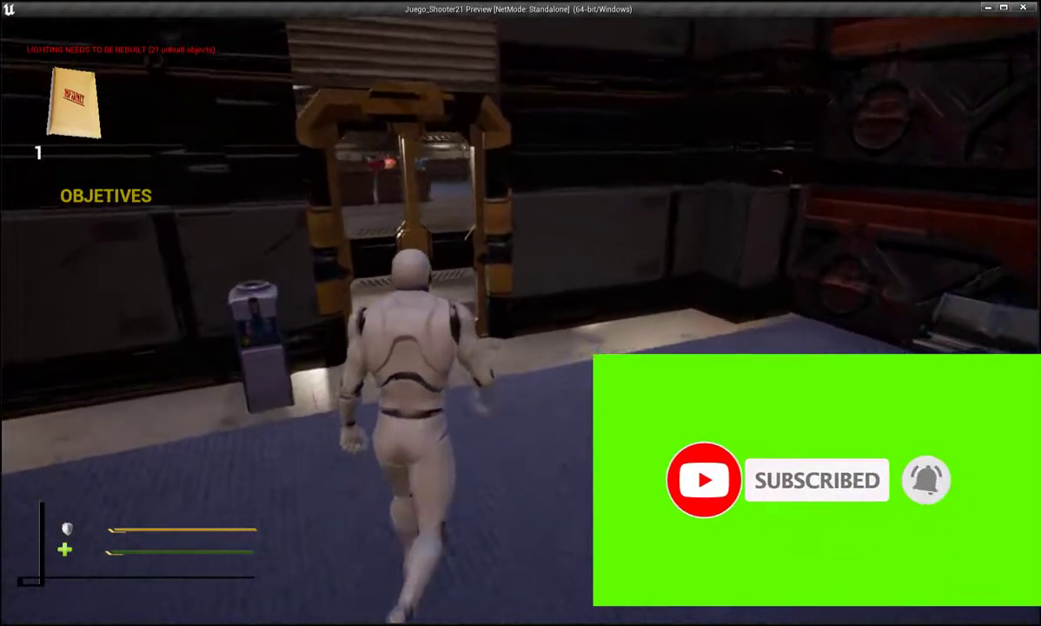
Run down the hangar, then exit the standalone preview with Esc.
key("w")
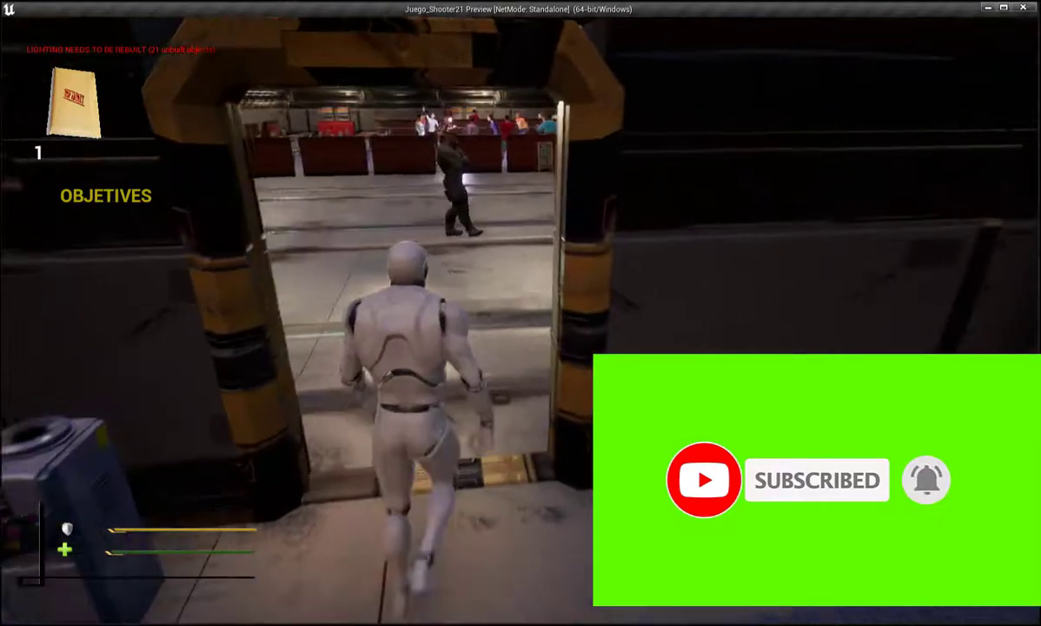
key("w")
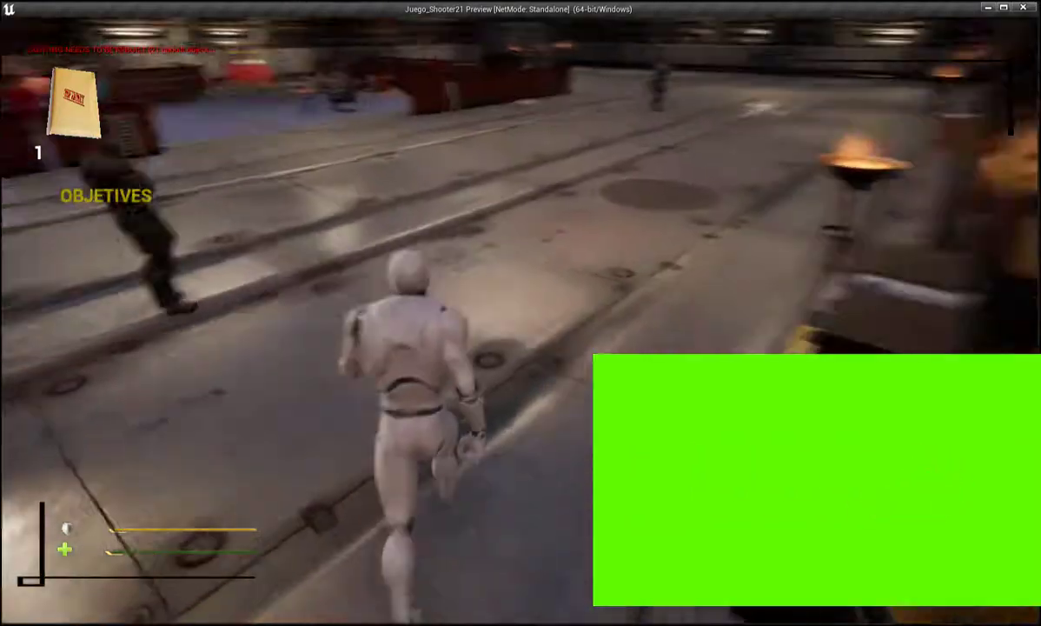
key("w")
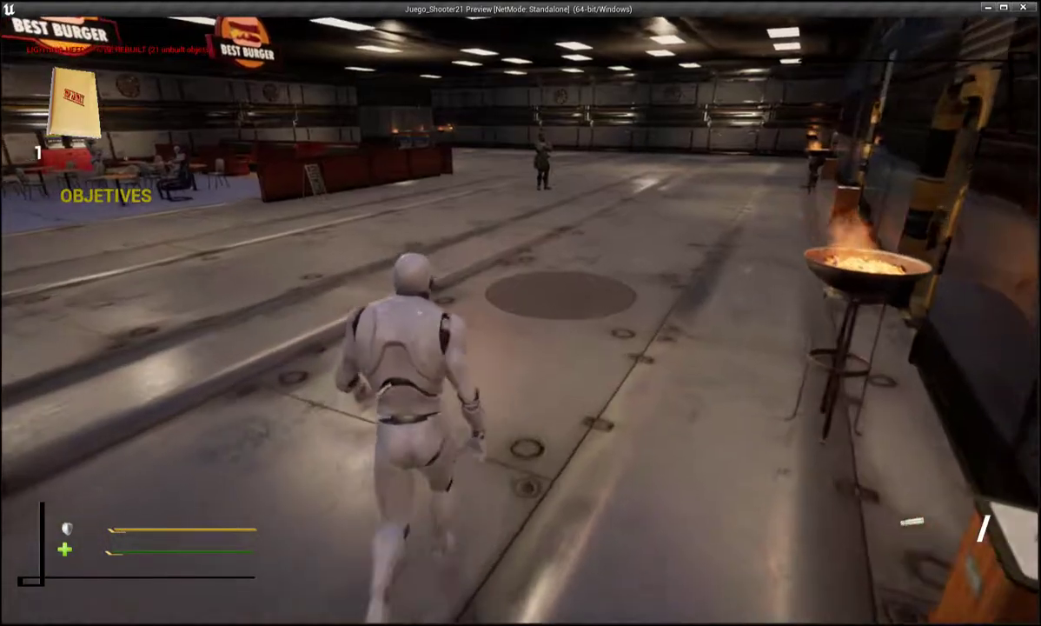
key("w")
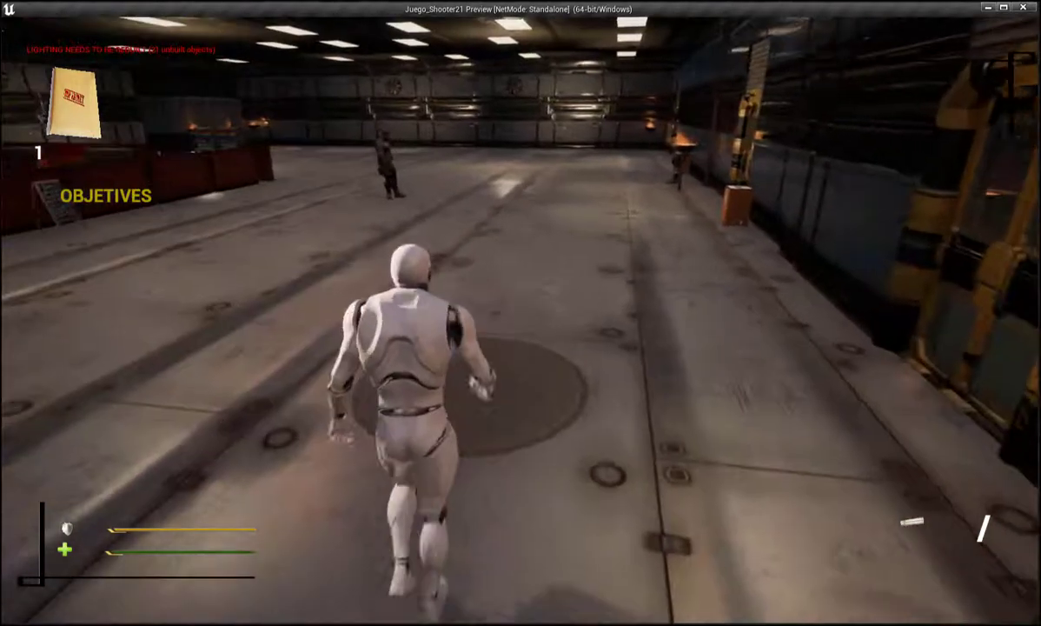
key("w")
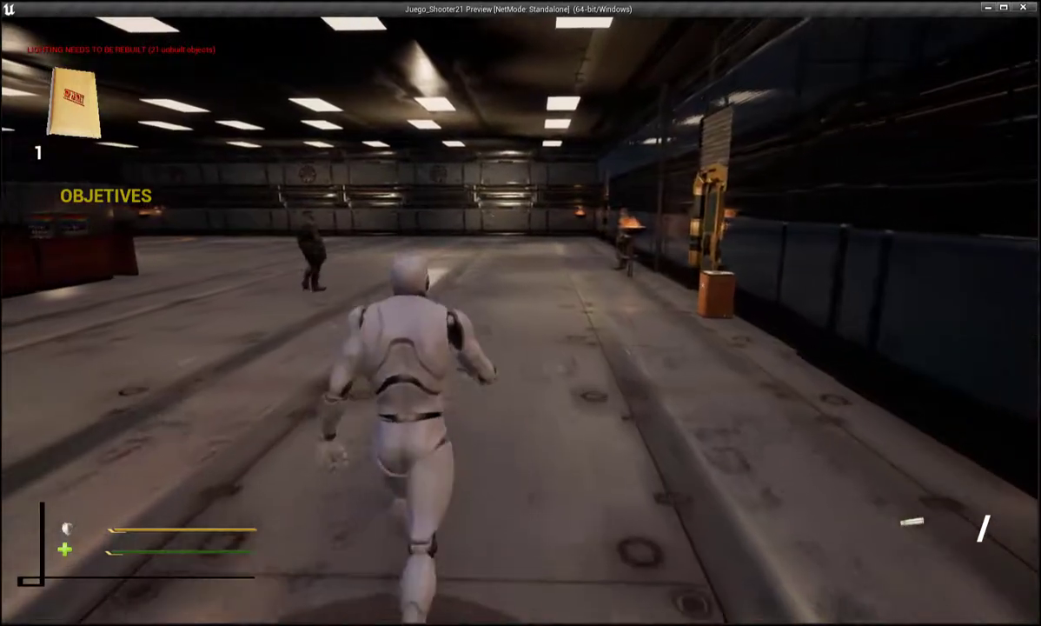
key("w")
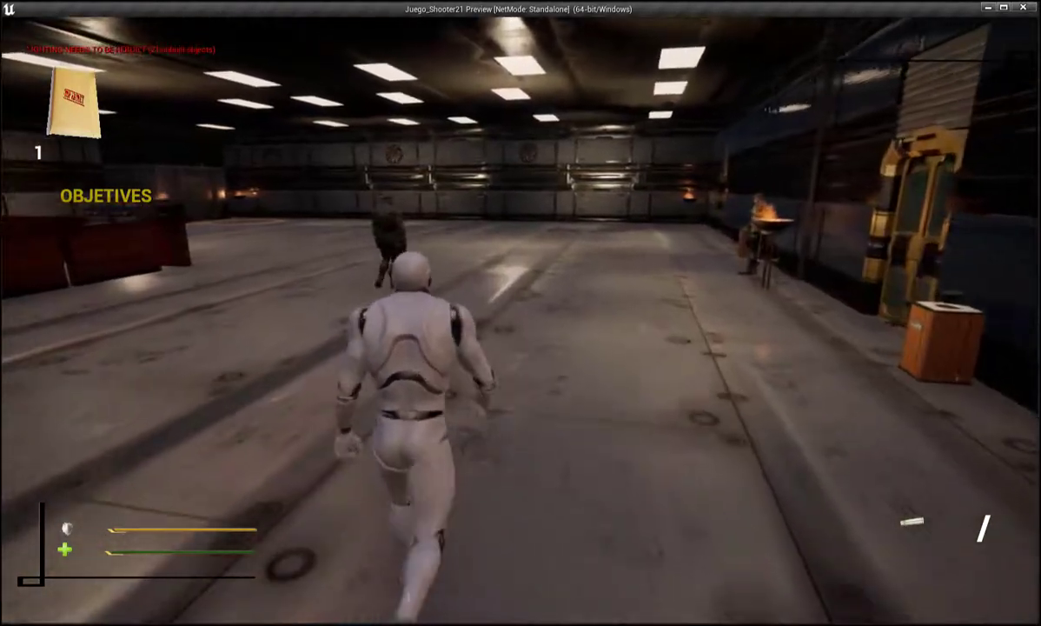
key("w")
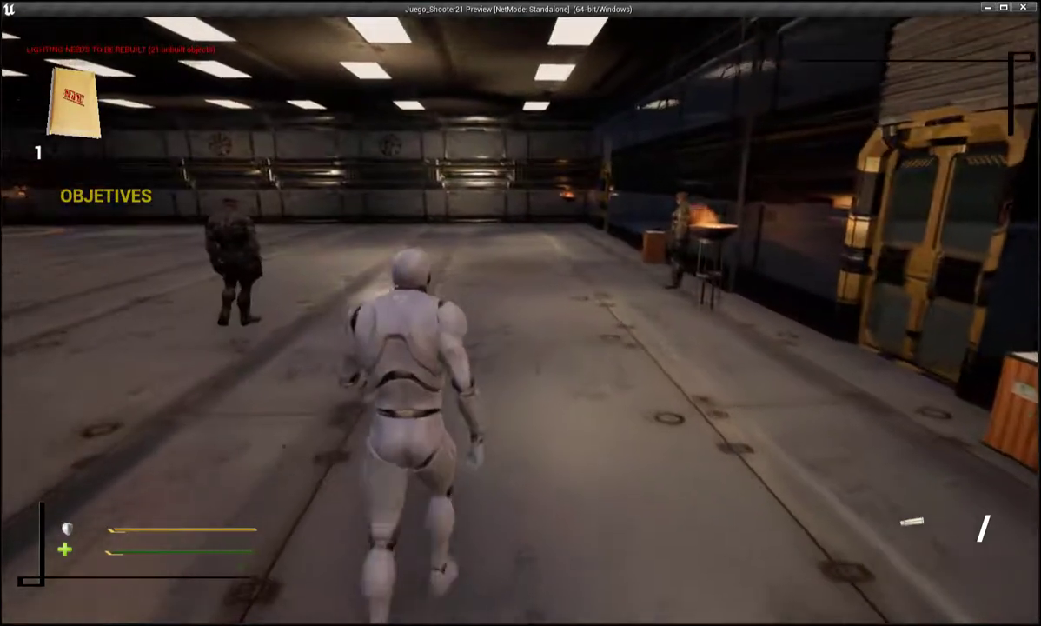
key("w")
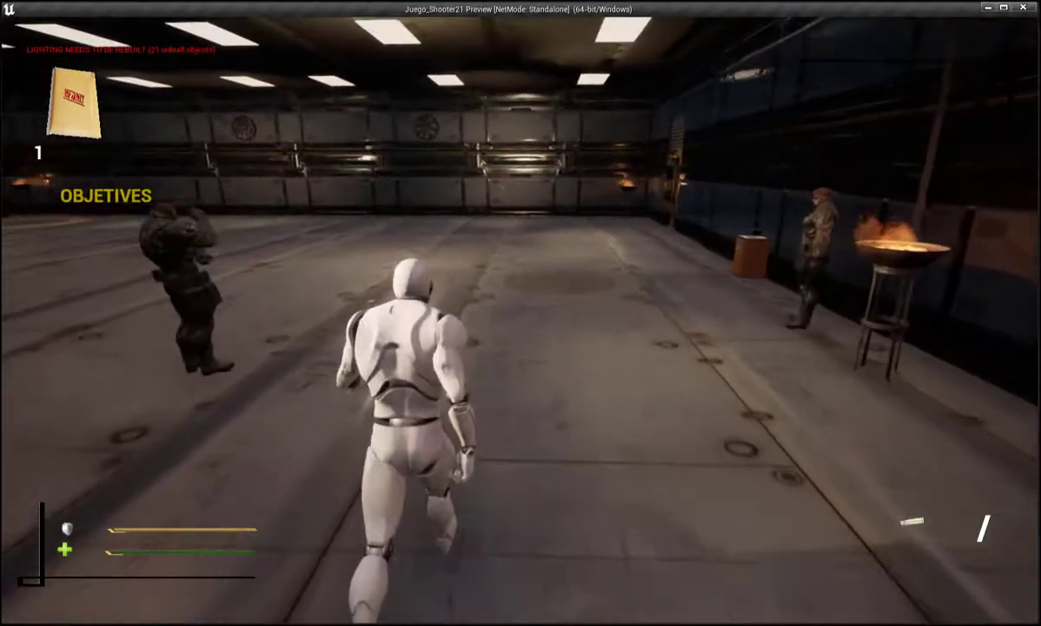
key("w")
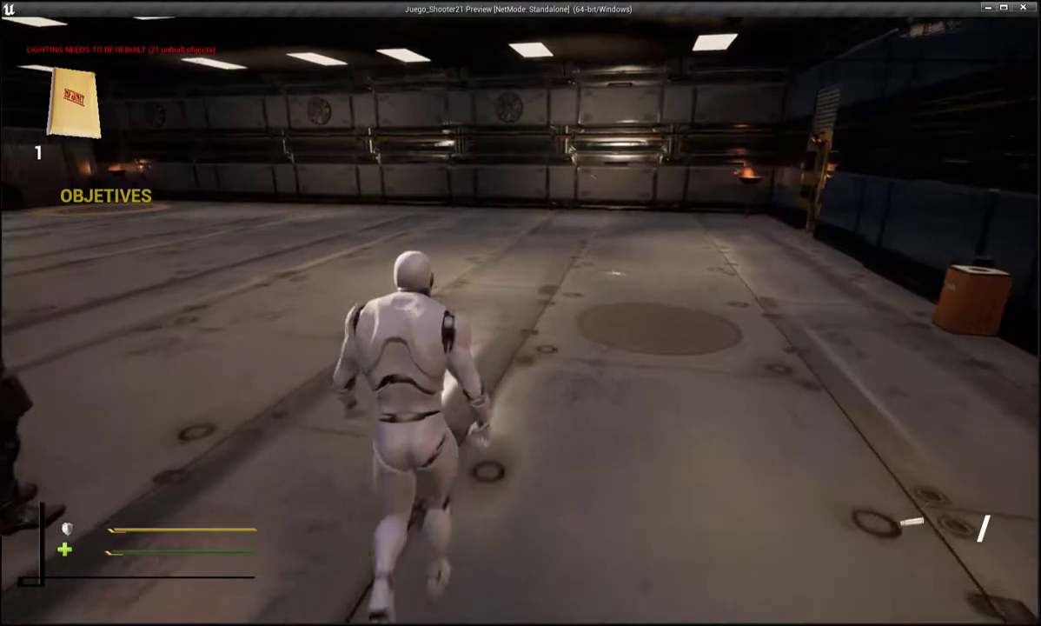
key("w")
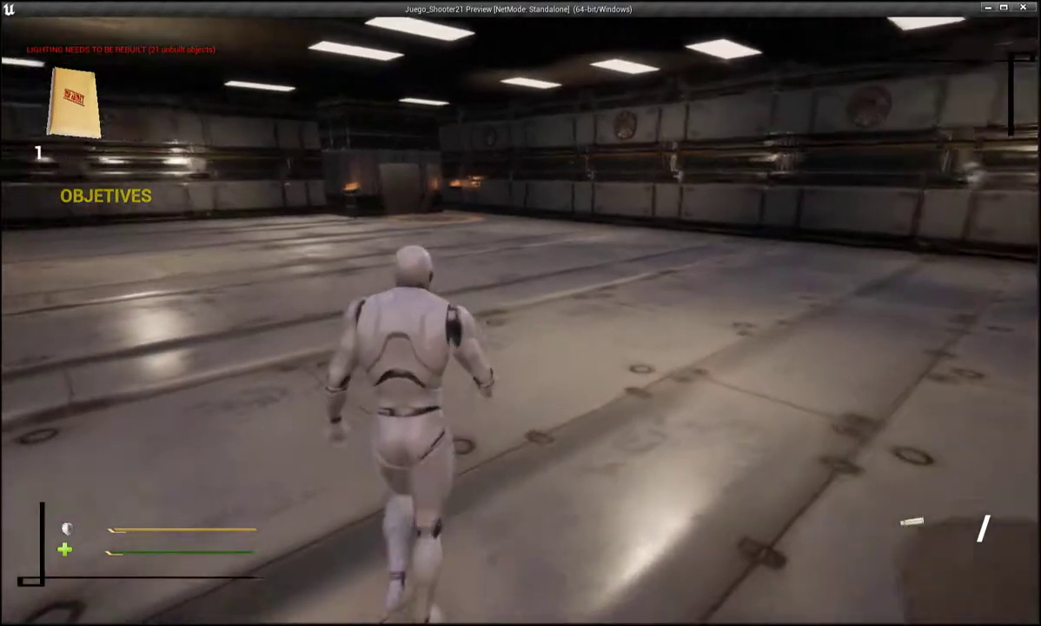
key("w")
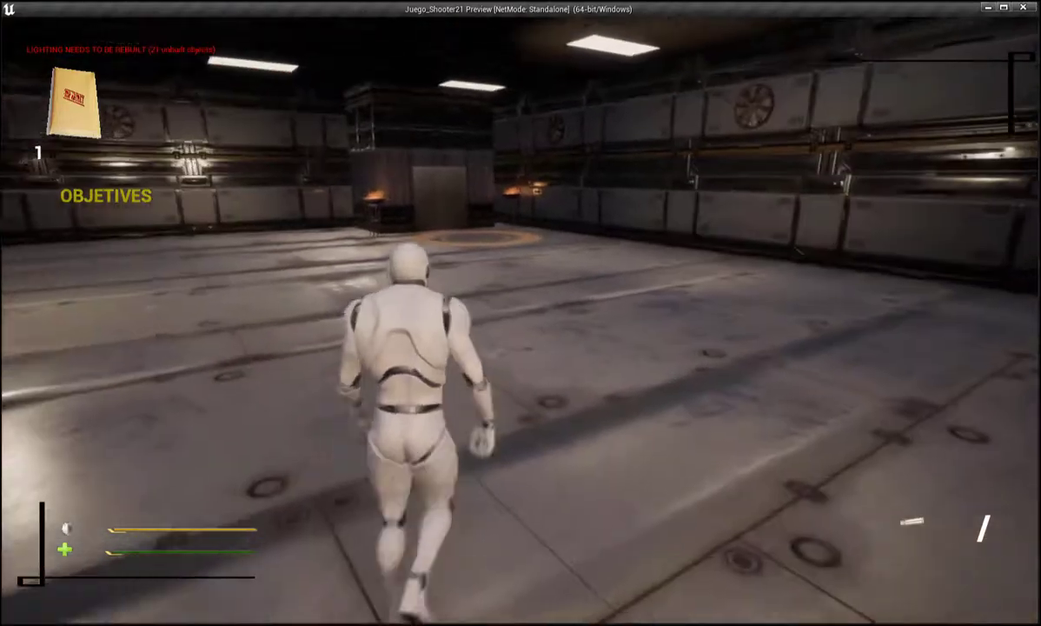
key("Escape")
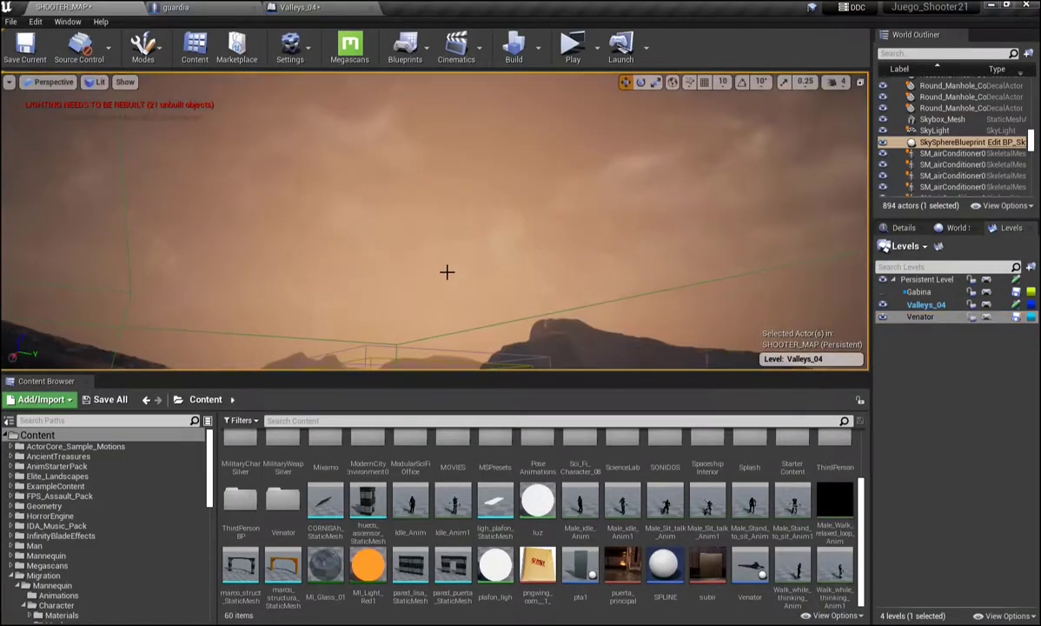
mouse_move(461, 288)
right_mouse_down()
mouse_move(461, 365)
mouse_move(460, 313)
mouse_move(547, 312)
mouse_move(548, 200)
mouse_move(548, 244)
mouse_move(504, 218)
mouse_move(522, 286)
mouse_move(521, 261)
mouse_move(304, 282)
mouse_move(313, 260)
mouse_move(287, 270)
mouse_move(347, 244)
right_mouse_up()
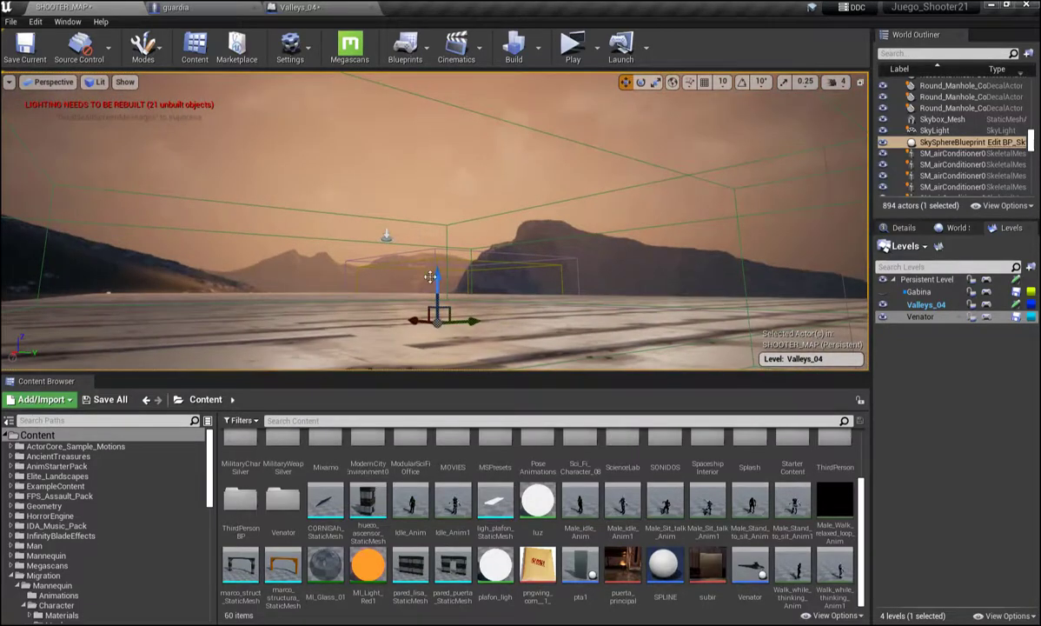
mouse_move(429, 276)
right_mouse_down()
mouse_move(448, 217)
mouse_move(449, 165)
right_mouse_up()
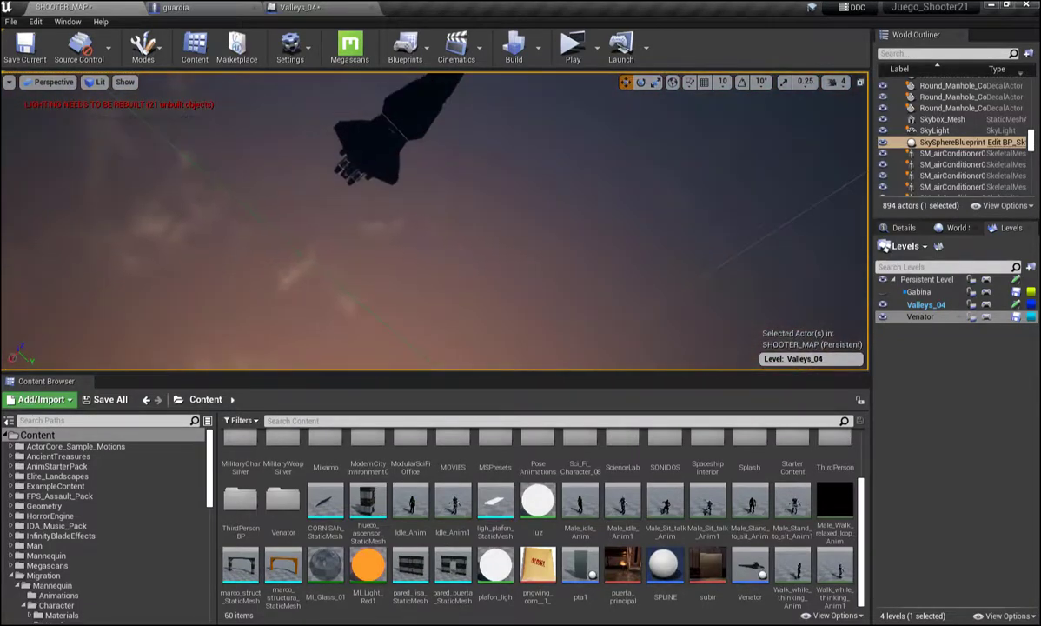
left_click(405, 143)
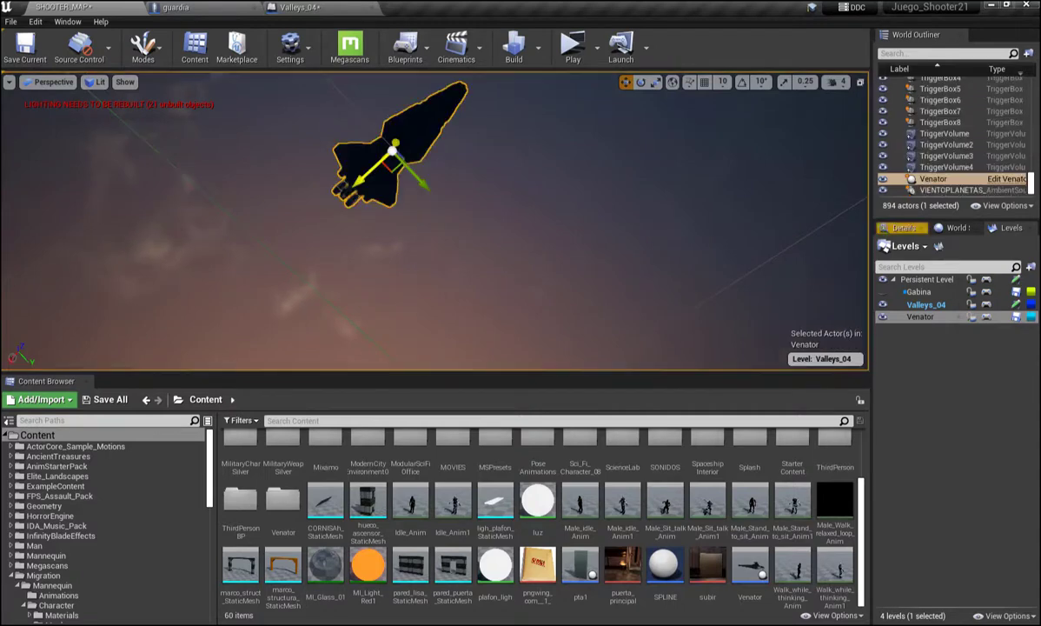
right_click_drag(439, 201, 439, 271)
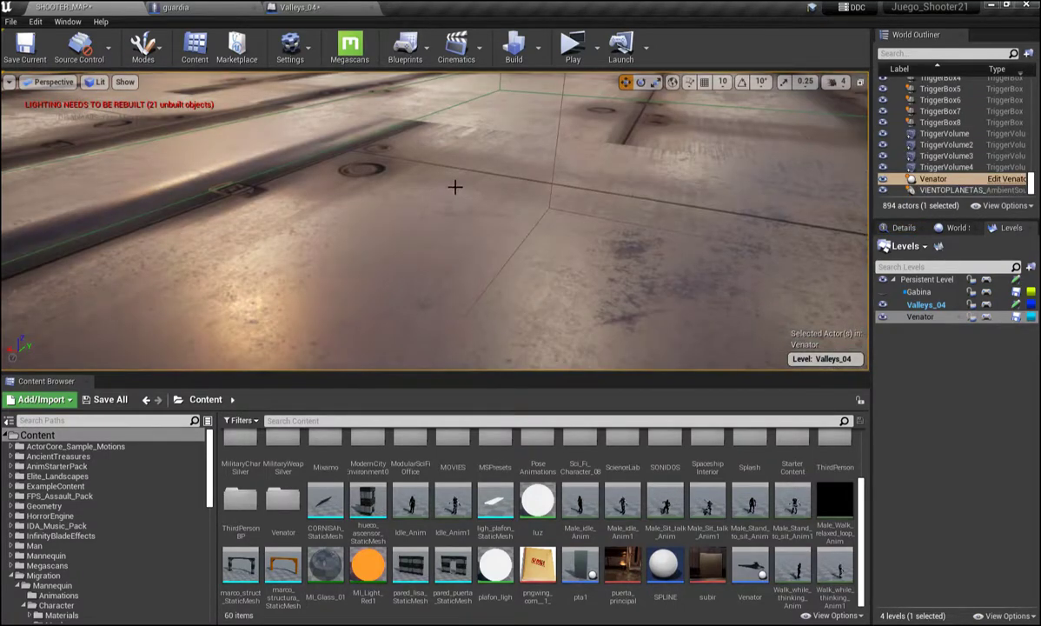